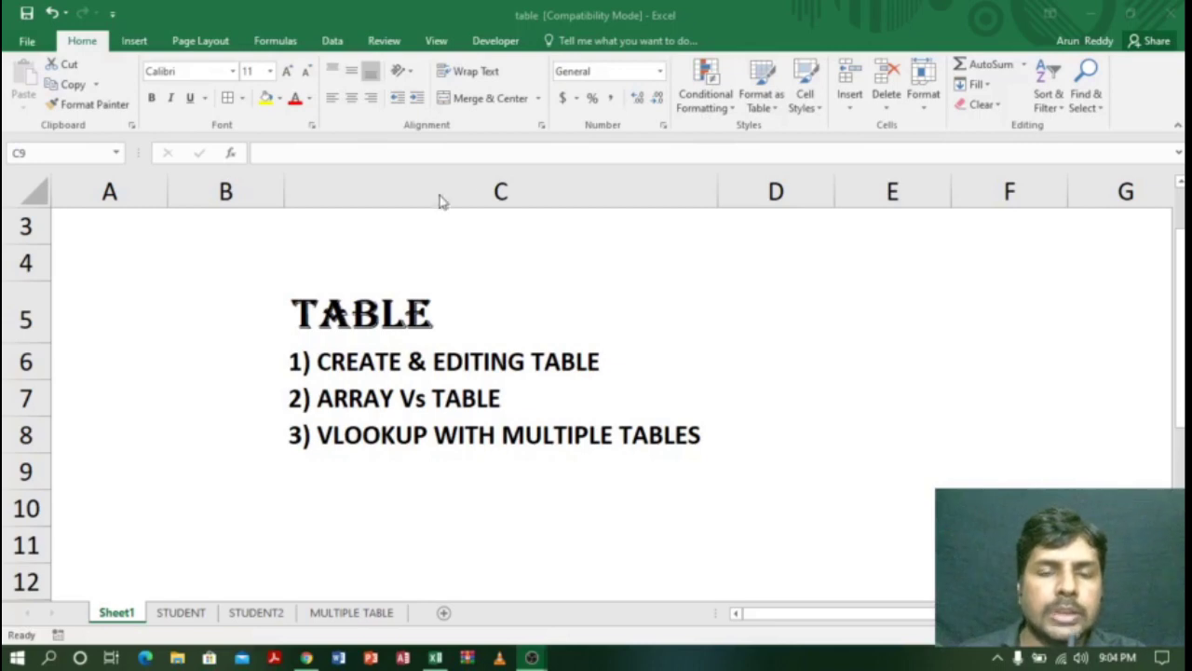
Step: Review the table topics on Sheet1 and the roll number, name and marks columns on the STUDENT sheet
left_click(468, 323)
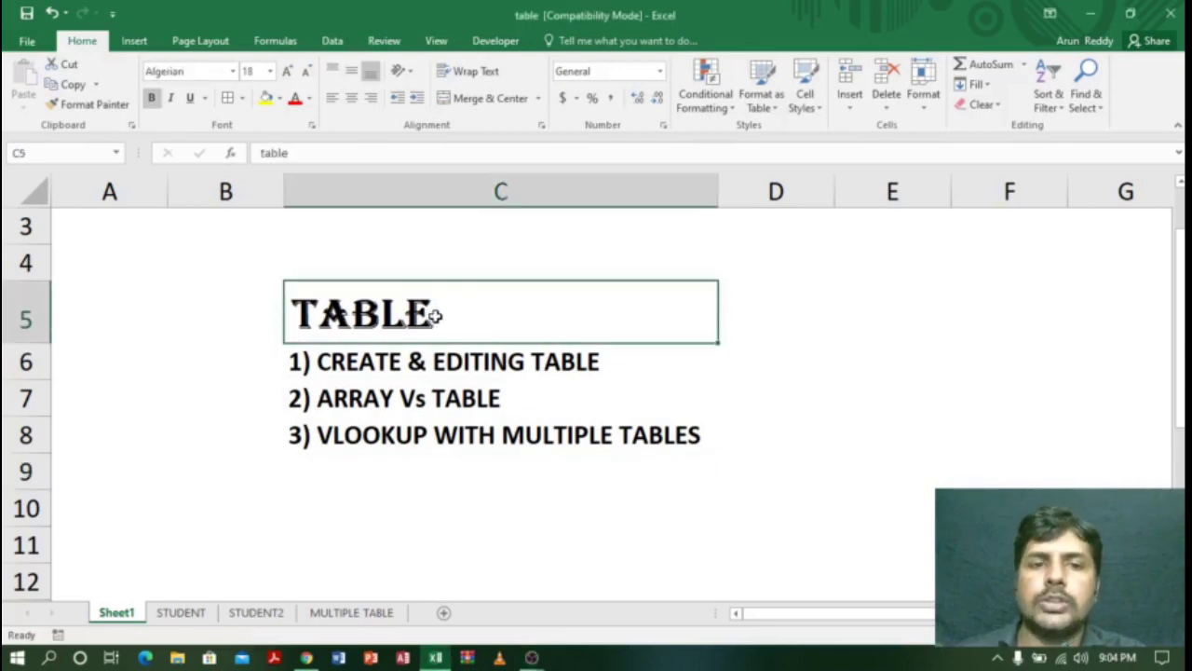
left_click(456, 364)
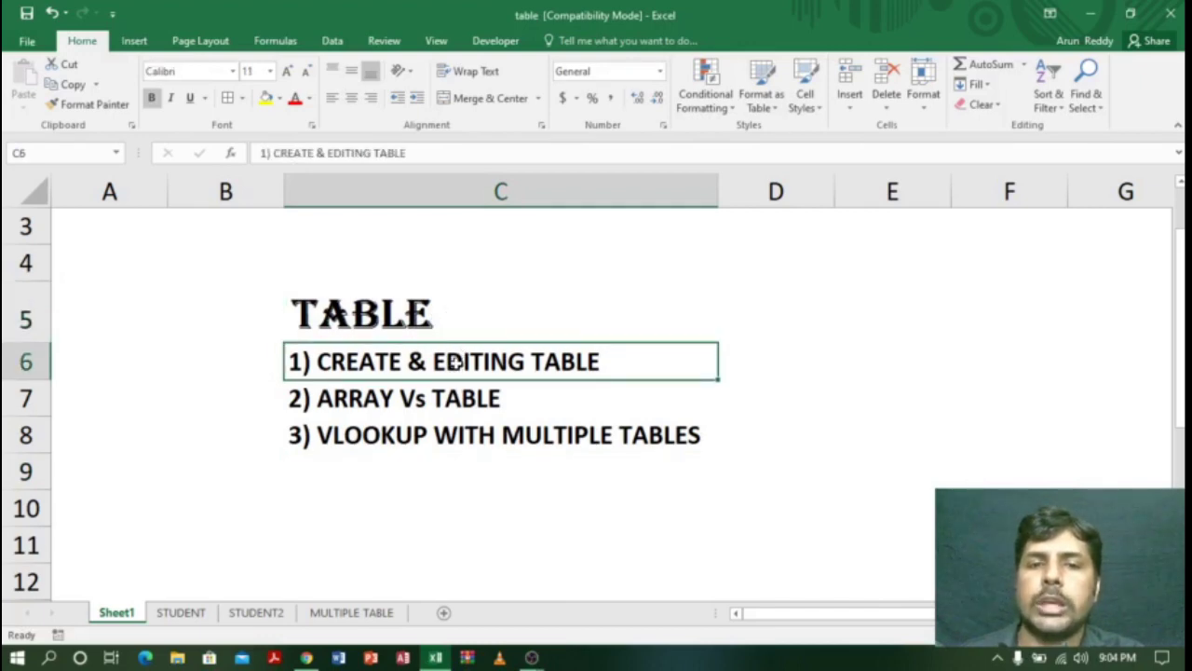
left_click(463, 395)
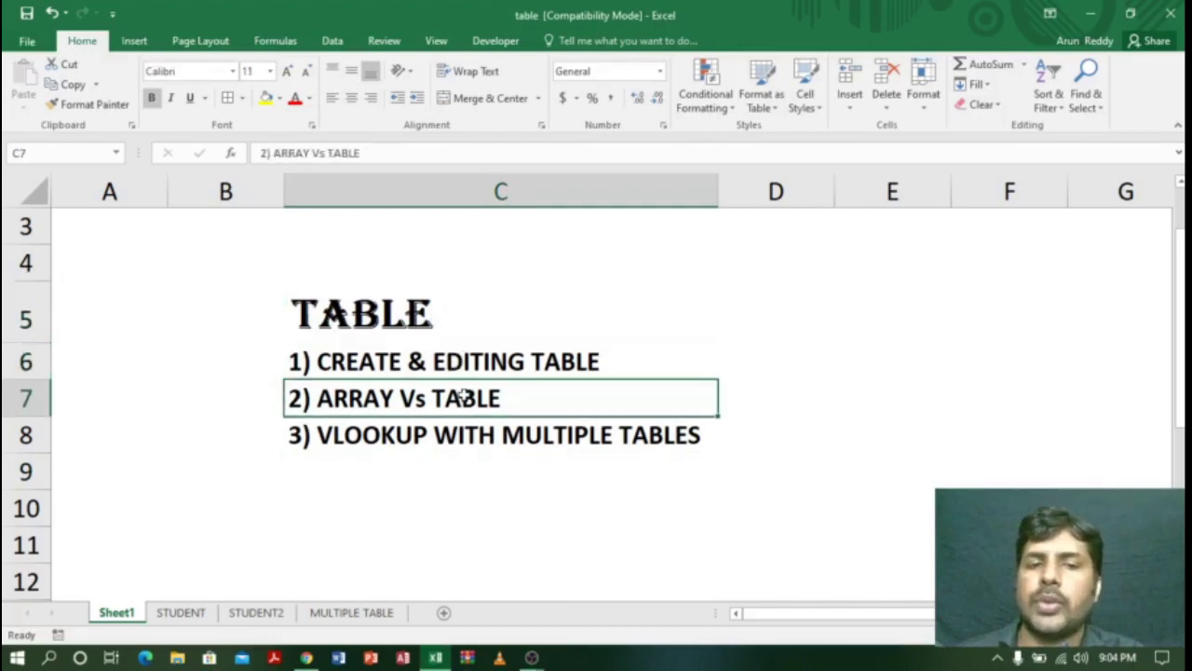
left_click(479, 438)
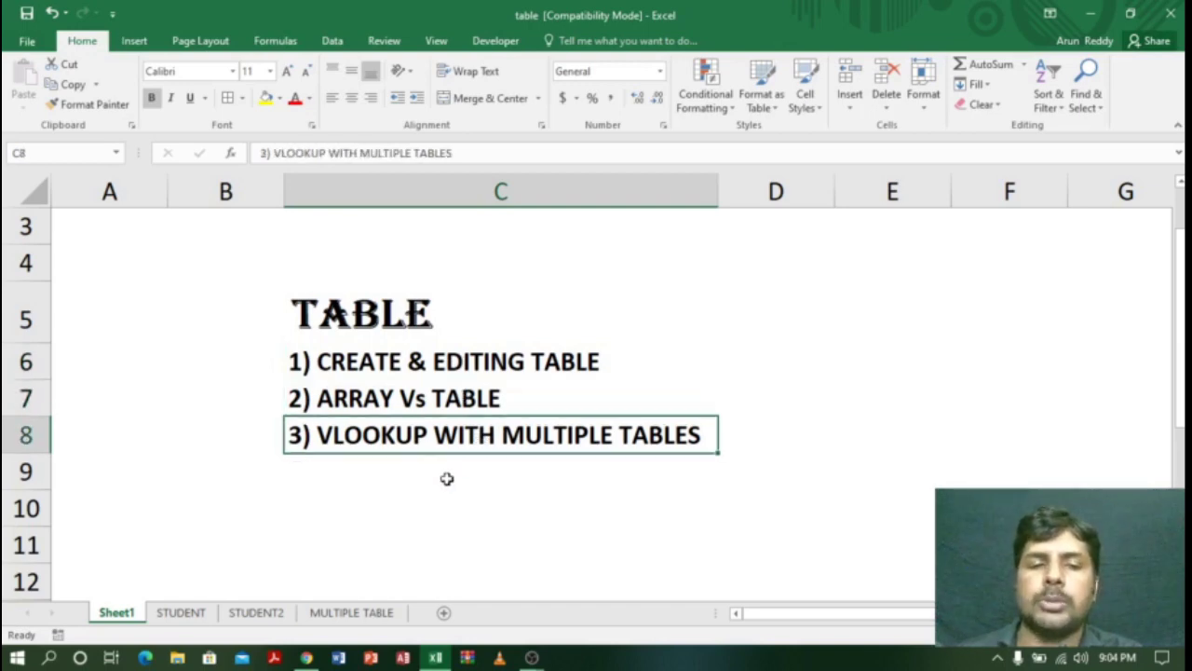
left_click(313, 657)
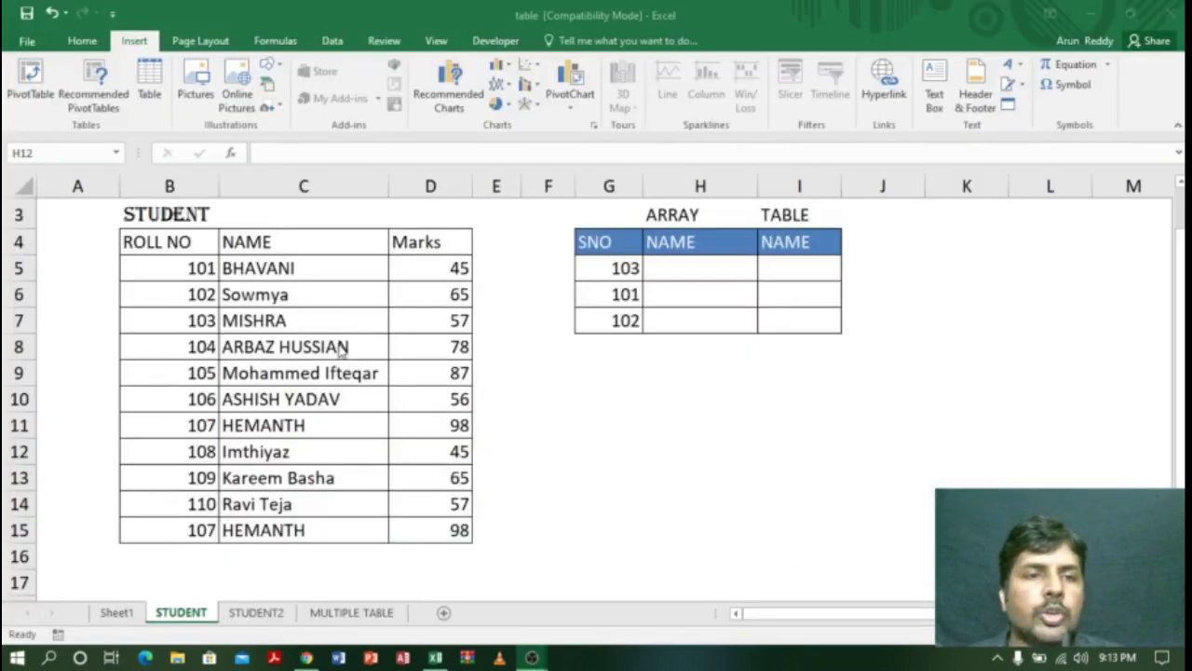
left_click(133, 242)
left_click_drag(133, 242, 438, 529)
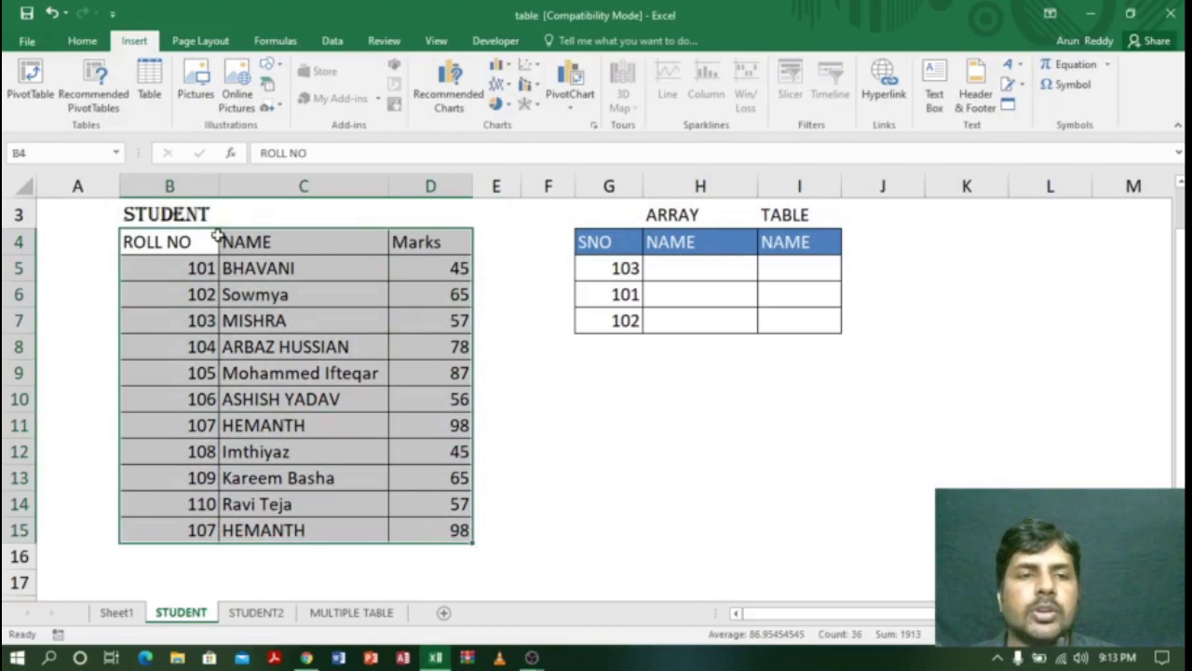
left_click(190, 186)
left_click(279, 186)
left_click(430, 187)
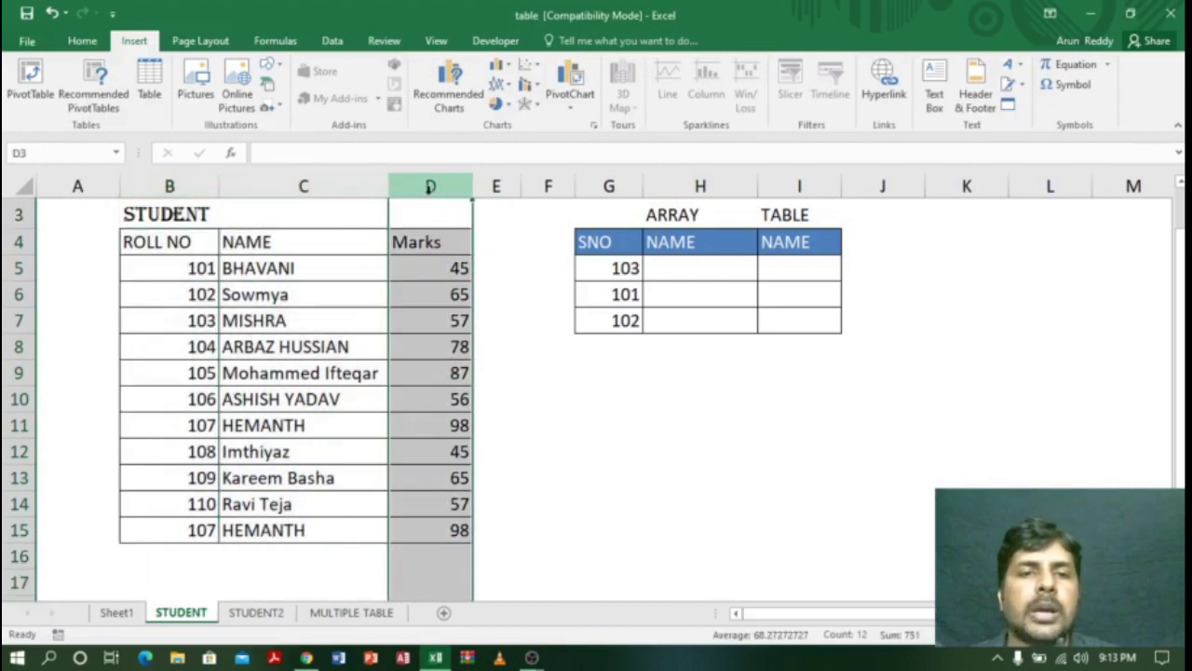
Step: Convert the student data in B4:D15 into a table, treating its first row as headers
left_click_drag(154, 241, 440, 537)
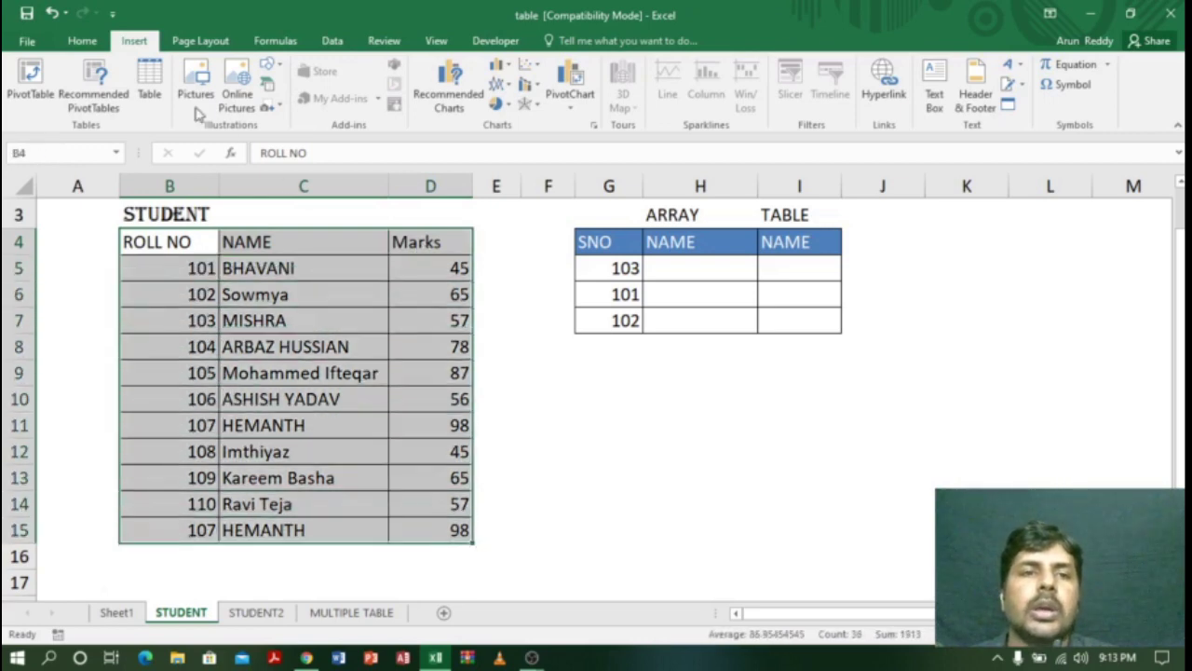
left_click(82, 41)
left_click(133, 43)
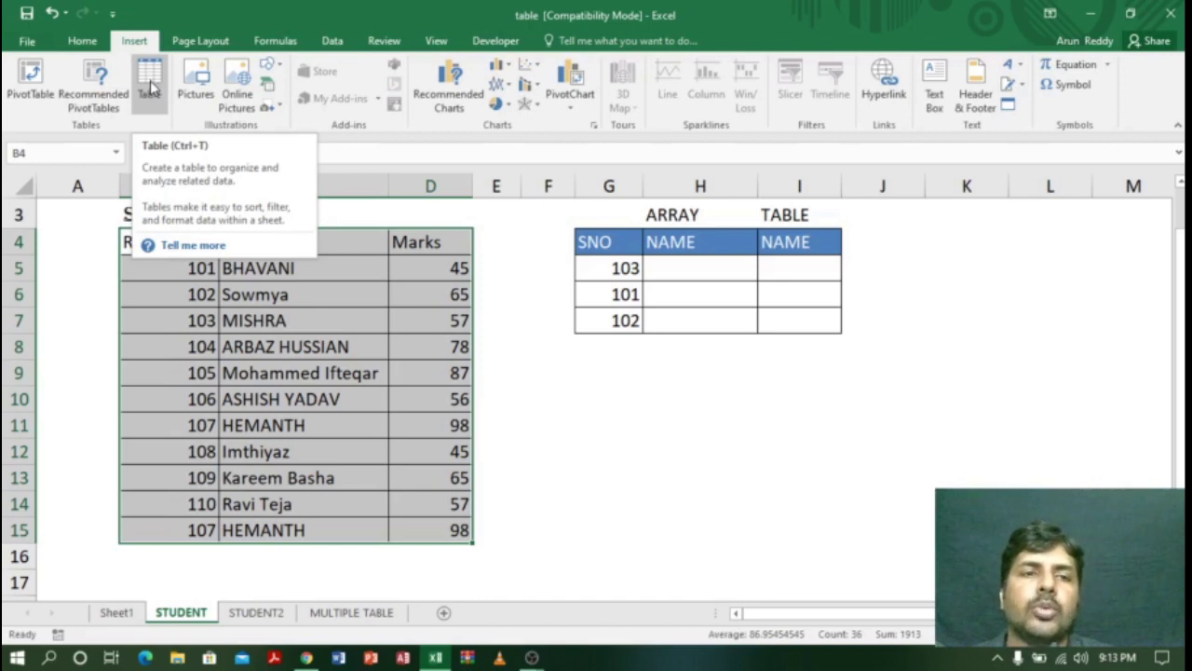
left_click(150, 82)
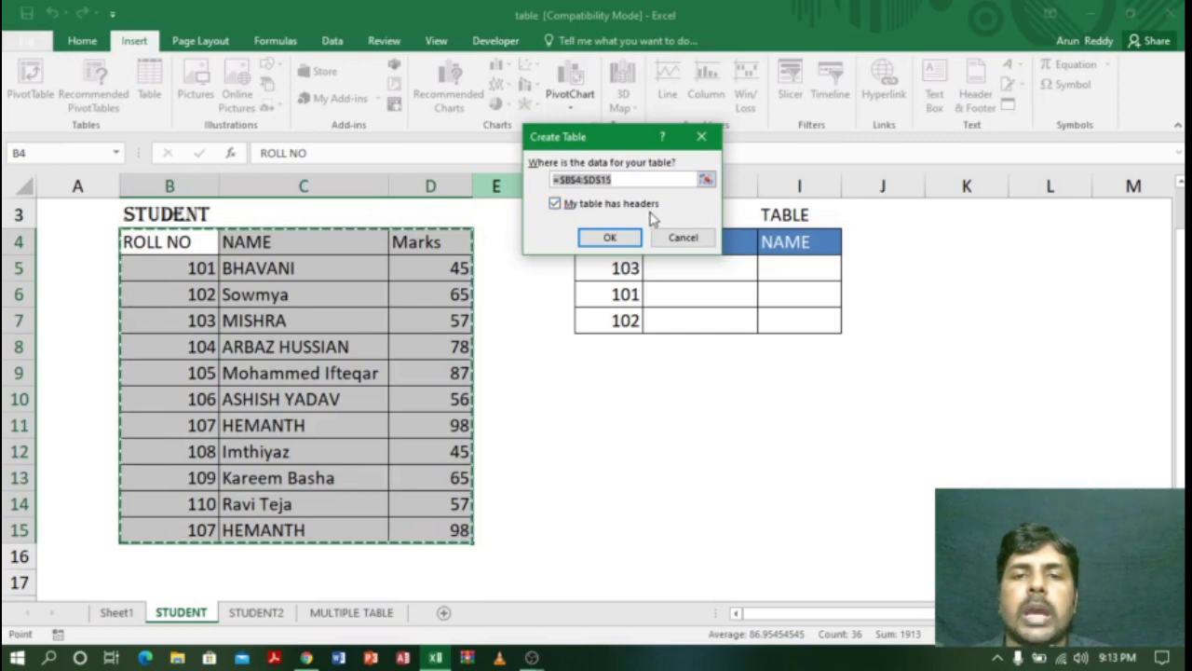
left_click(557, 206)
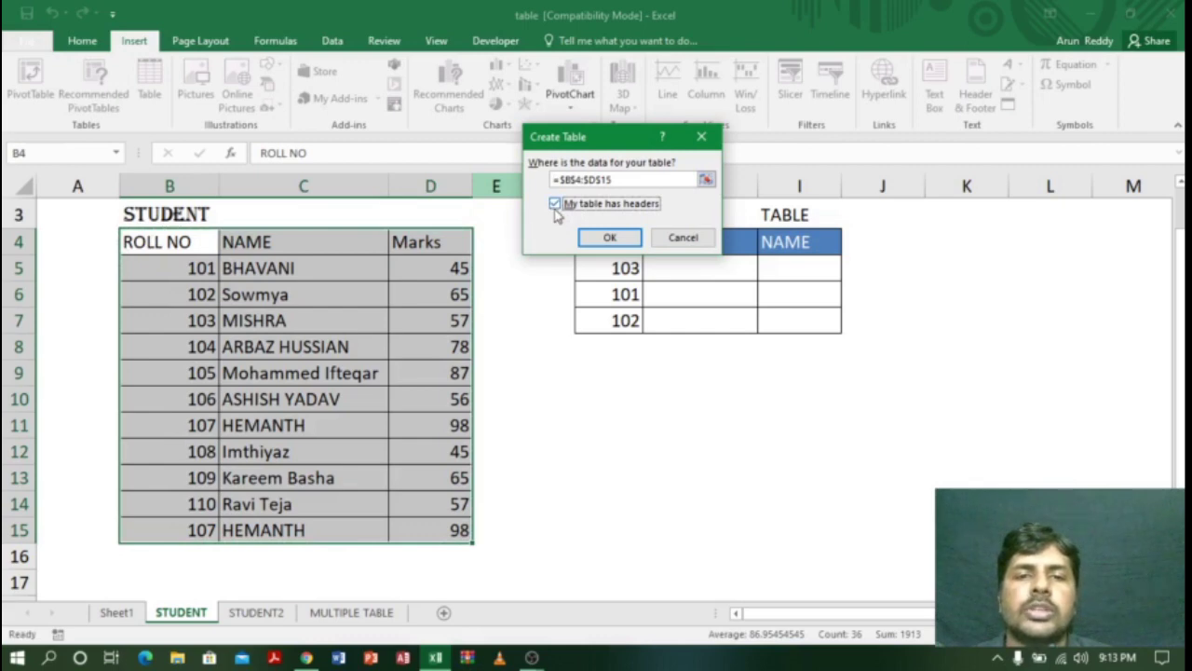
left_click(610, 238)
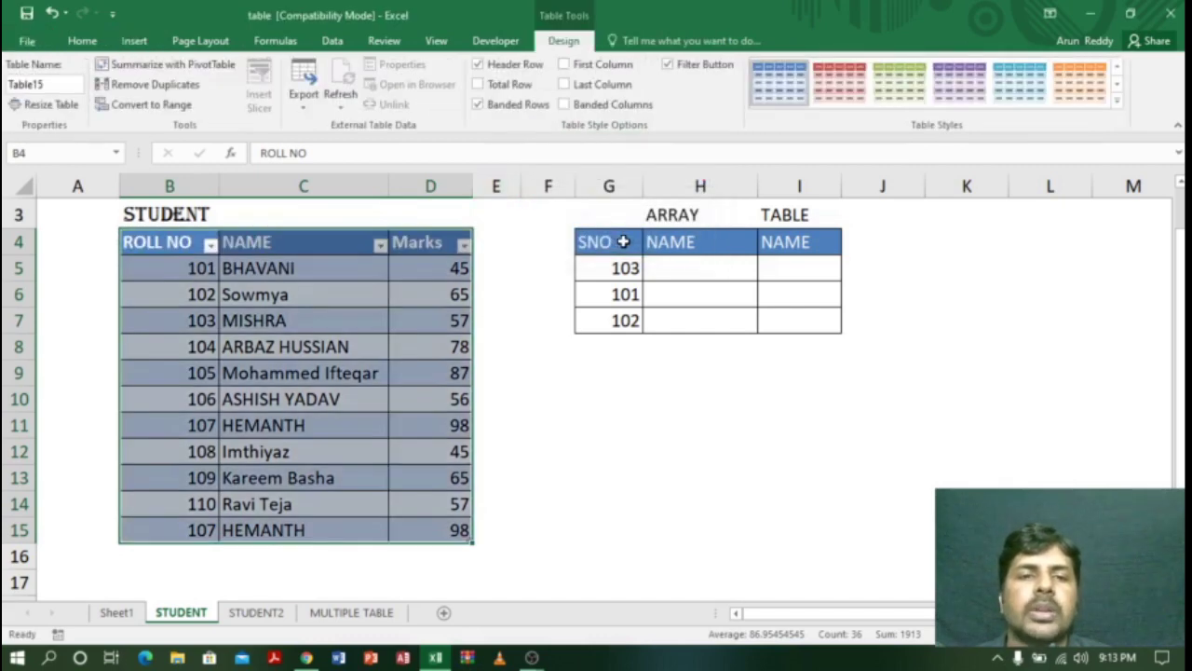
Step: View the sort and filter options of the ROLL NO column, leaving them unapplied
left_click_drag(169, 244, 457, 530)
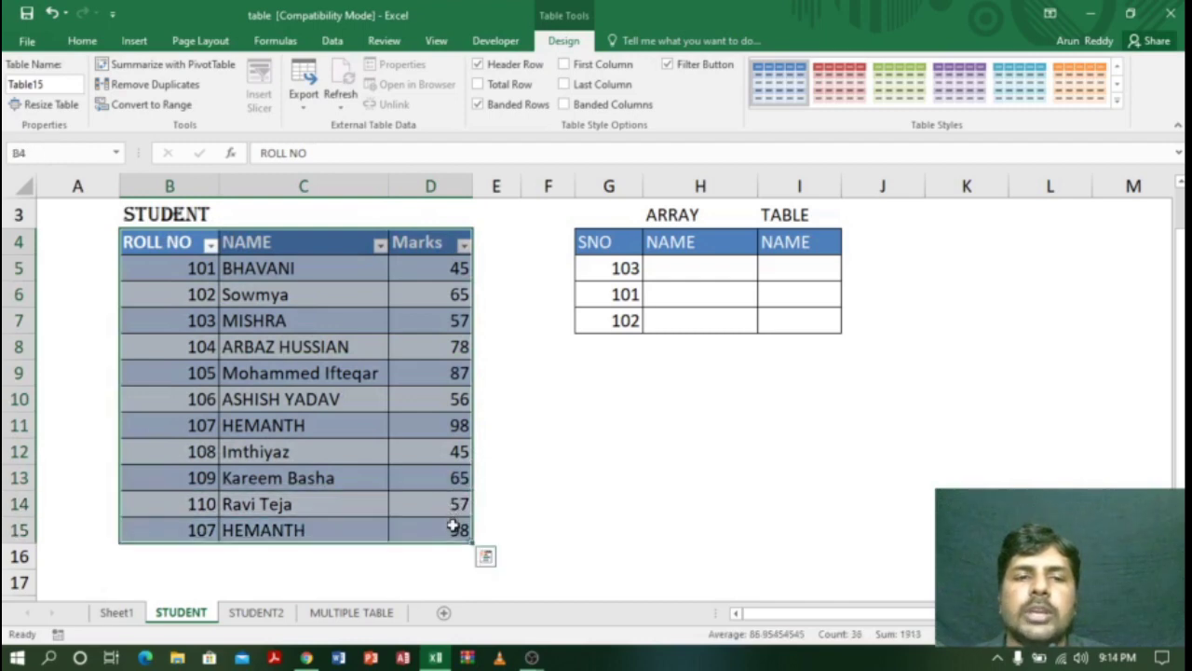
left_click(211, 244)
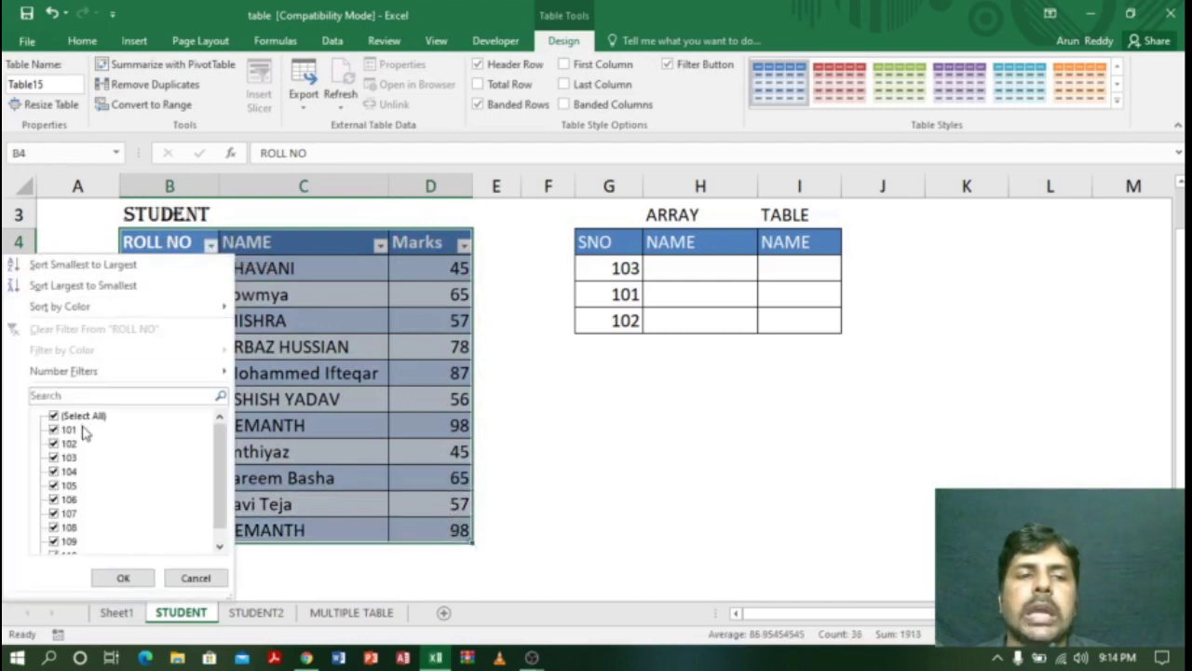
left_click(353, 263)
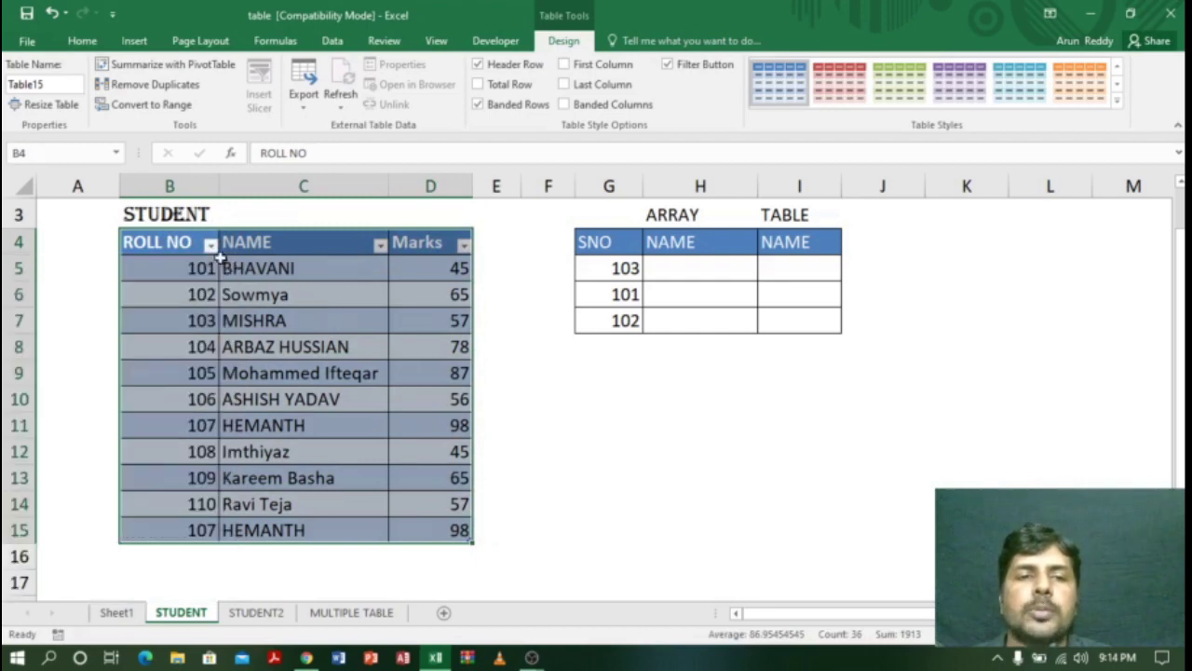
Step: Turn the student table's filter buttons off and back on, and do the same with its header row
left_click_drag(177, 244, 426, 531)
left_click(396, 330)
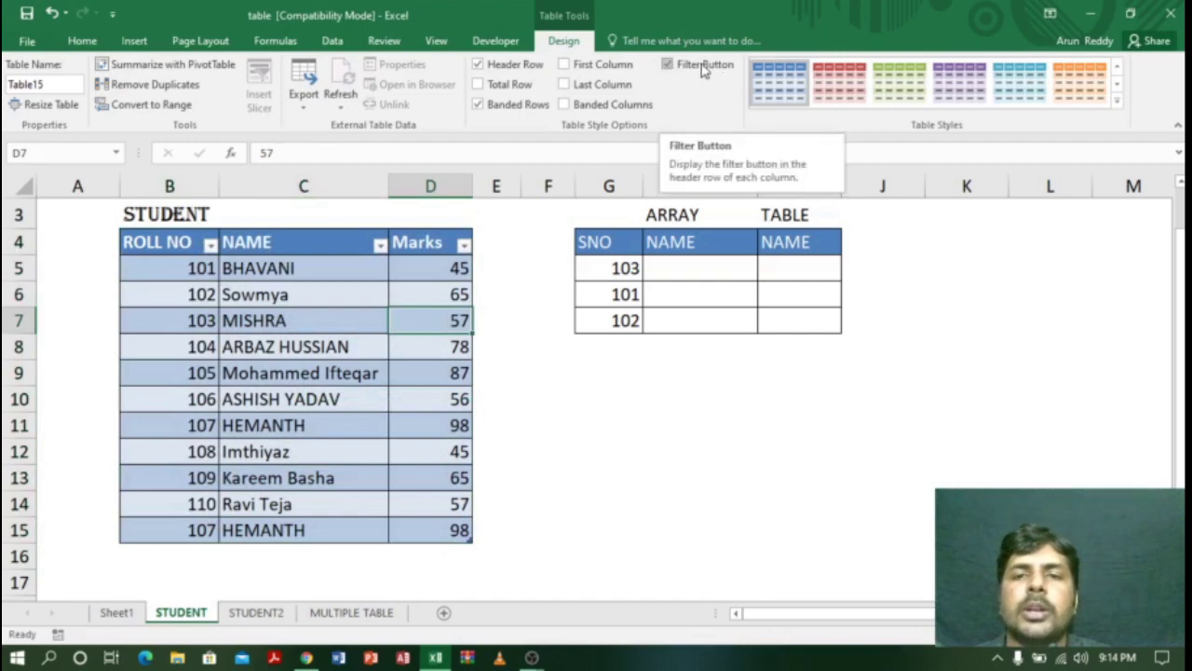
left_click(668, 67)
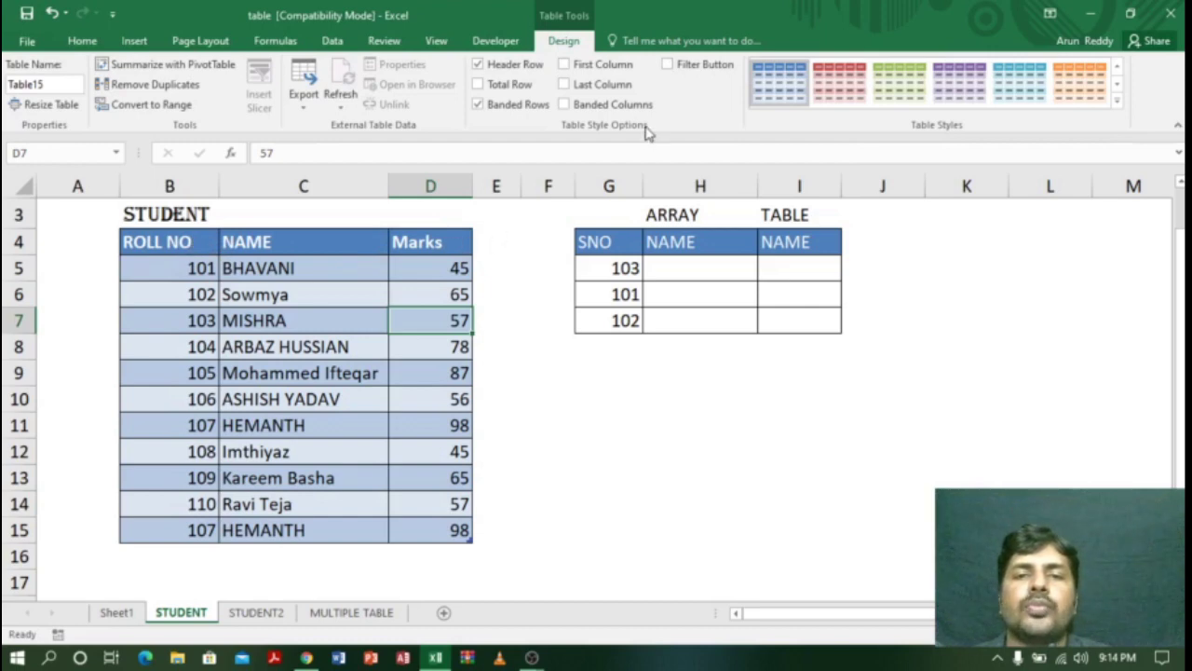
left_click(667, 64)
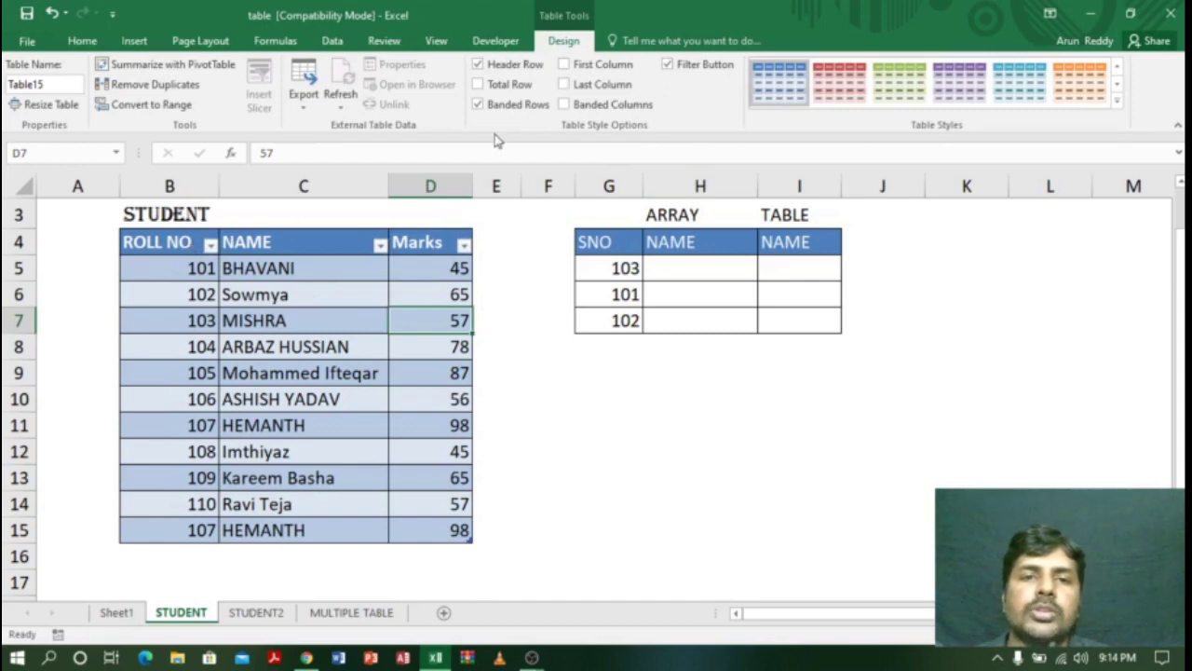
left_click(477, 66)
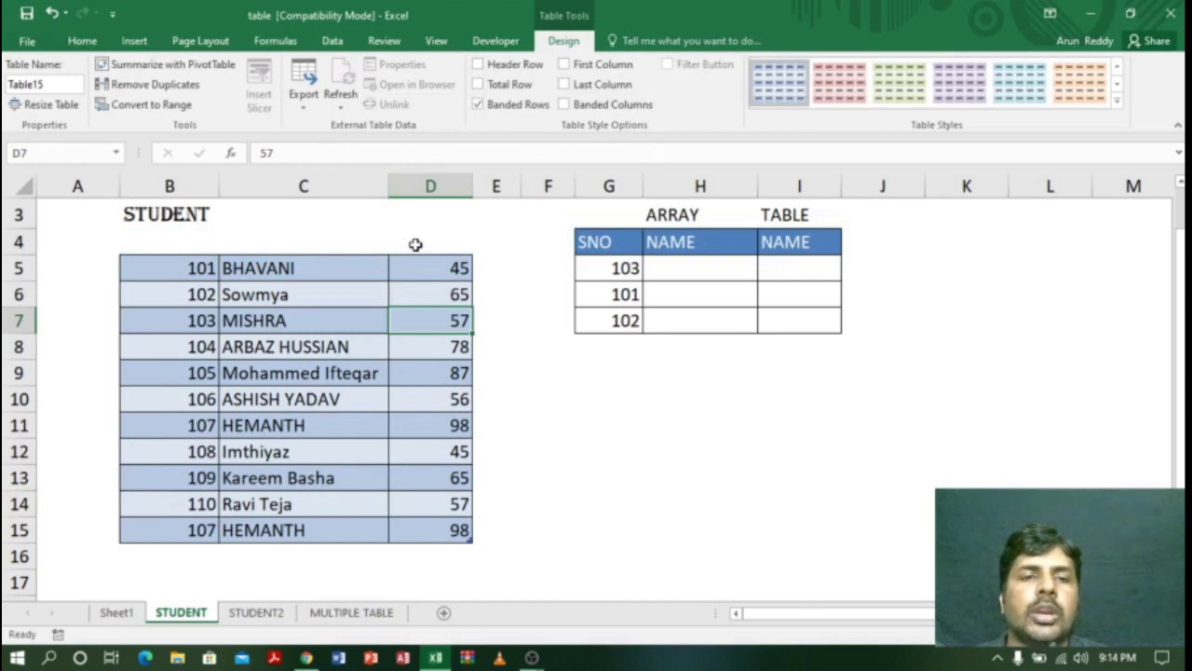
left_click(479, 64)
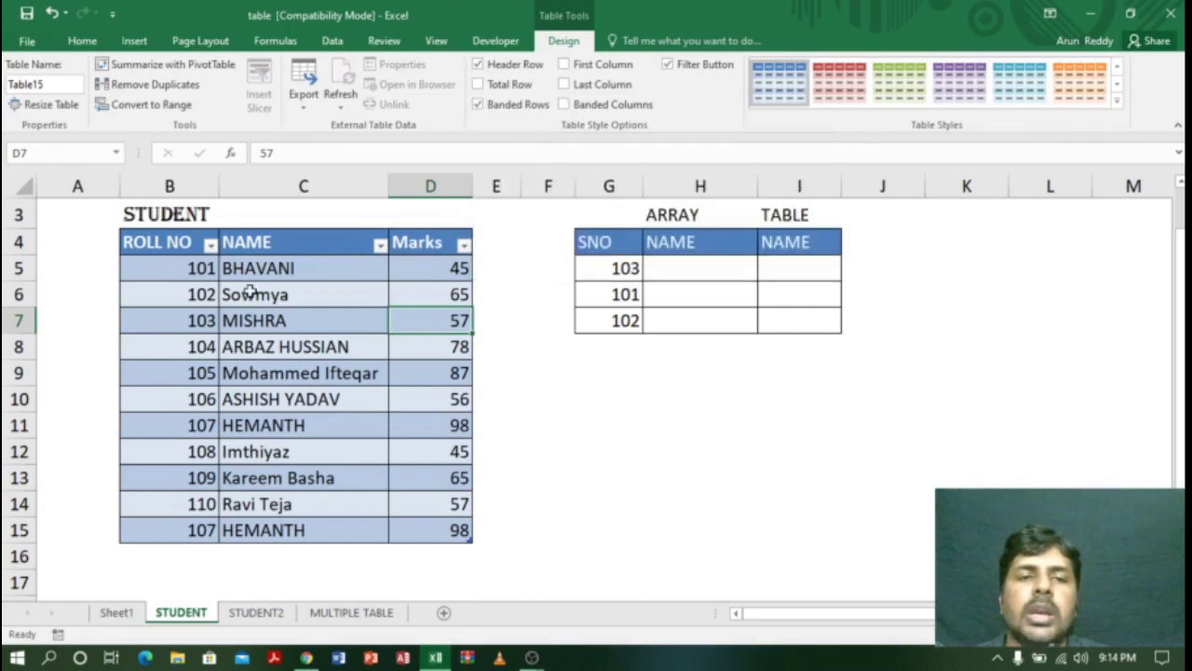
Step: Try the student table with and without banded rows, leaving the row banding turned off
left_click_drag(154, 270, 428, 270)
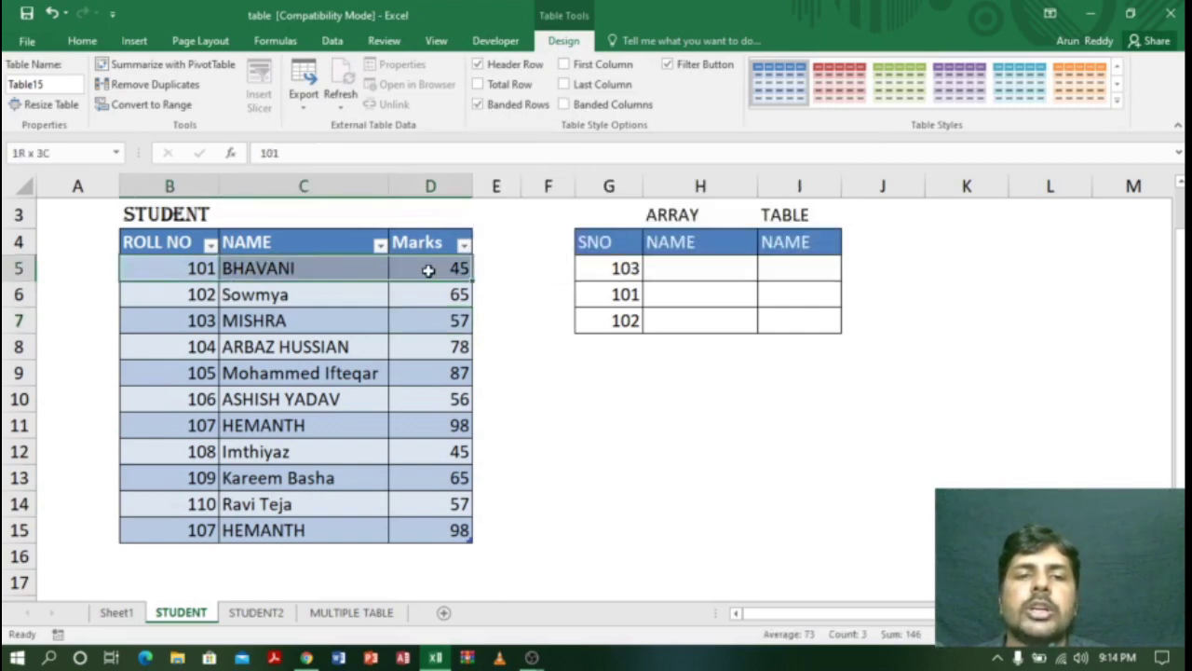
left_click(373, 354)
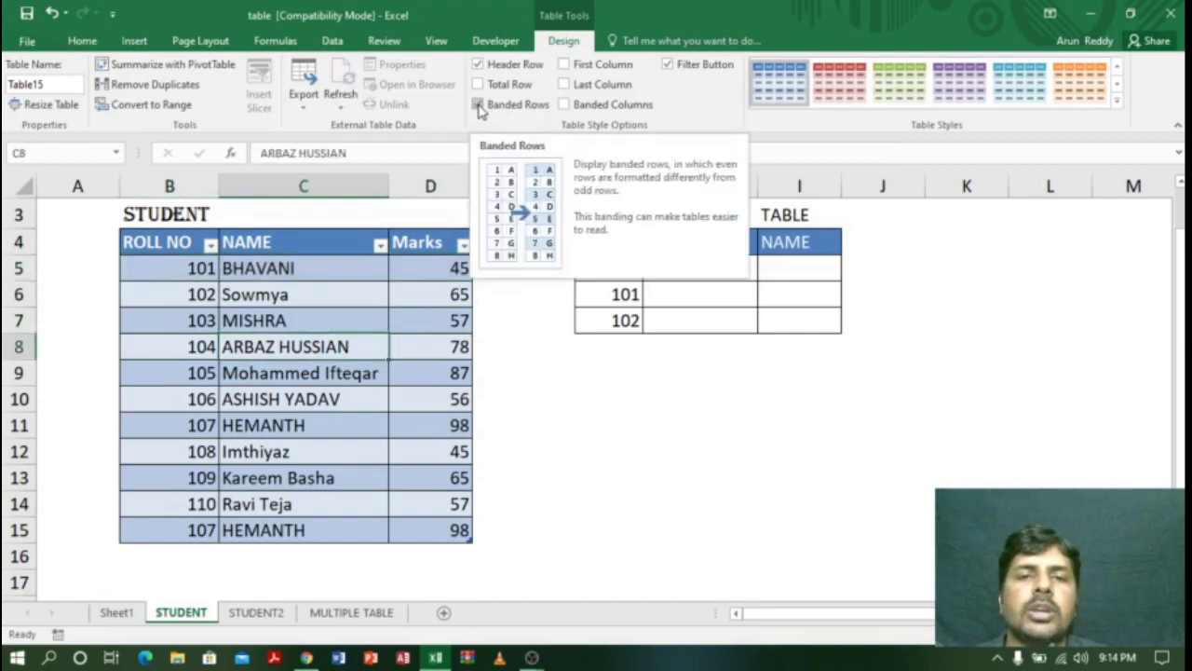
left_click(479, 107)
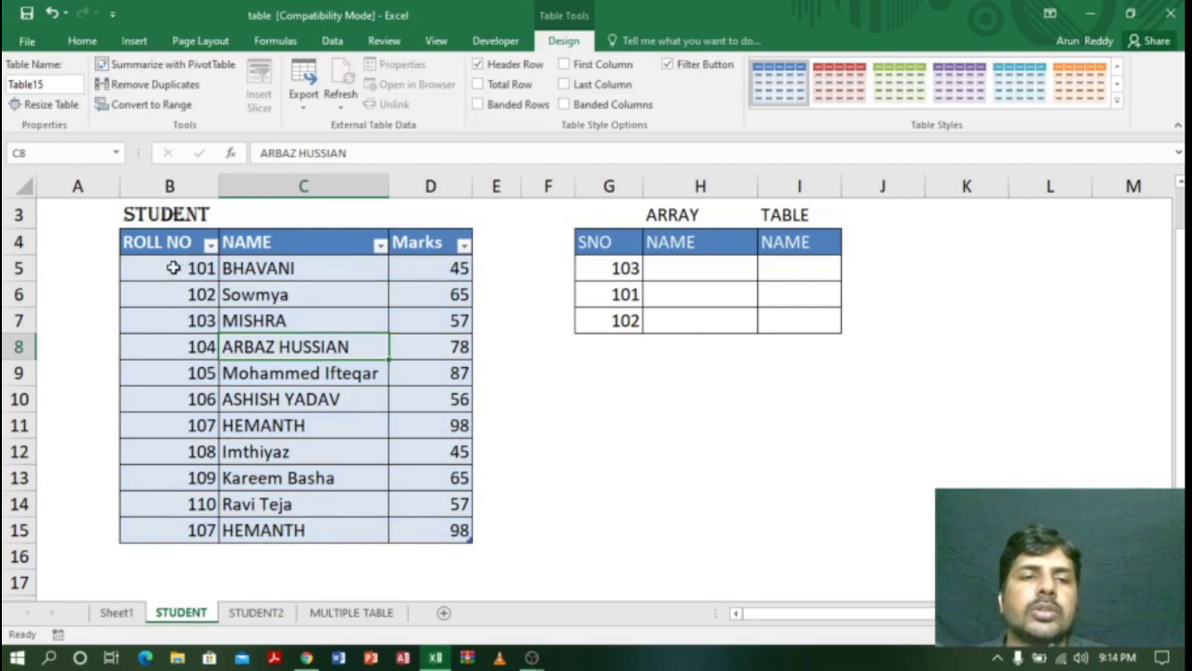
left_click_drag(173, 267, 421, 538)
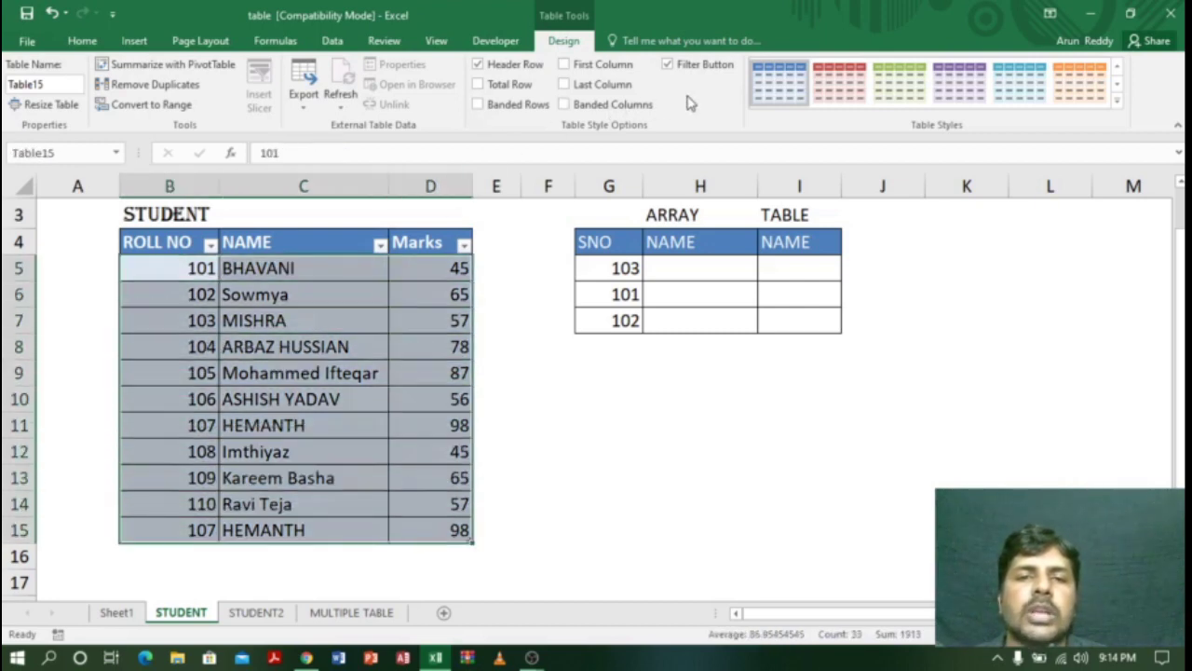
left_click(478, 105)
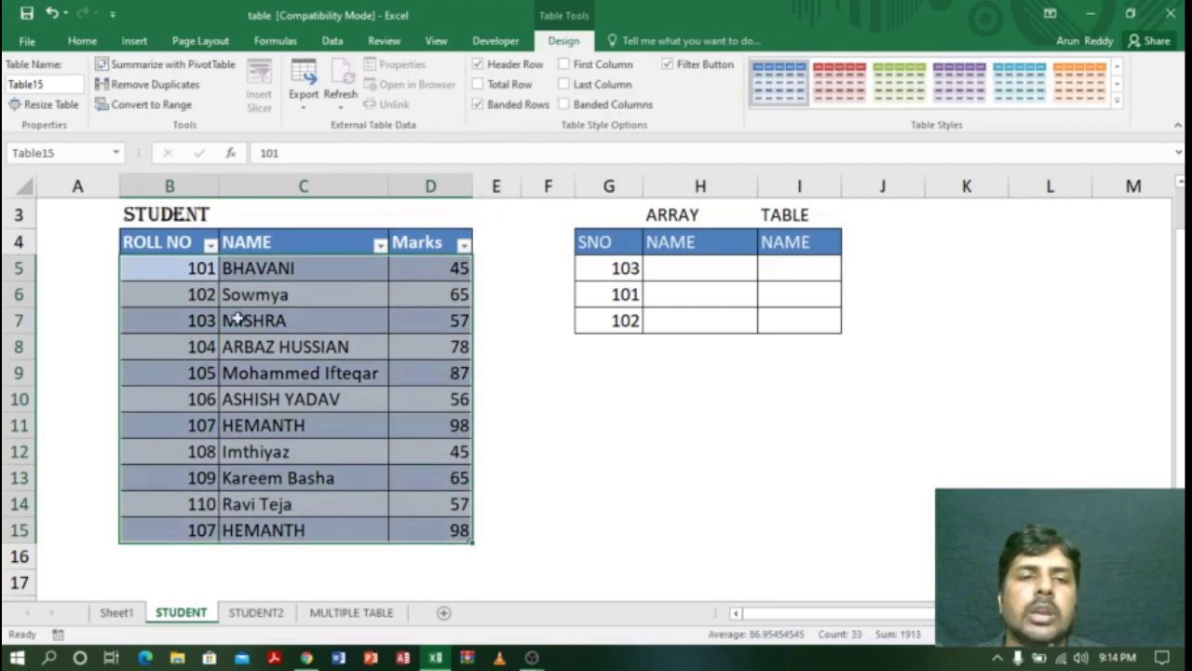
left_click(233, 289)
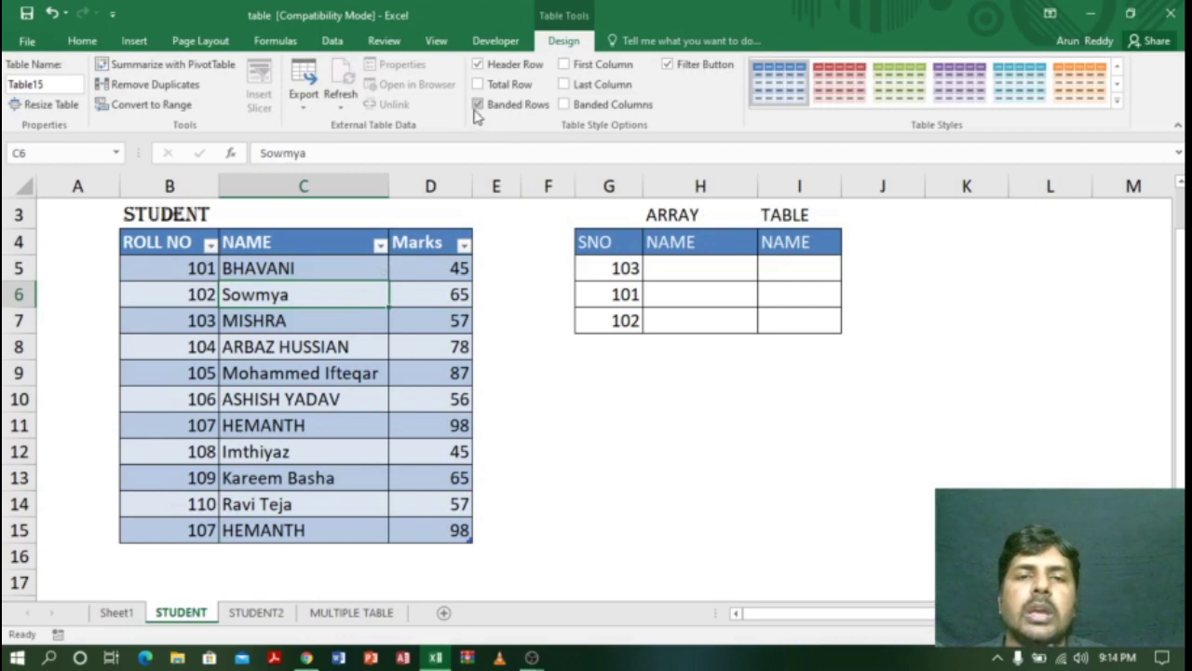
left_click(478, 105)
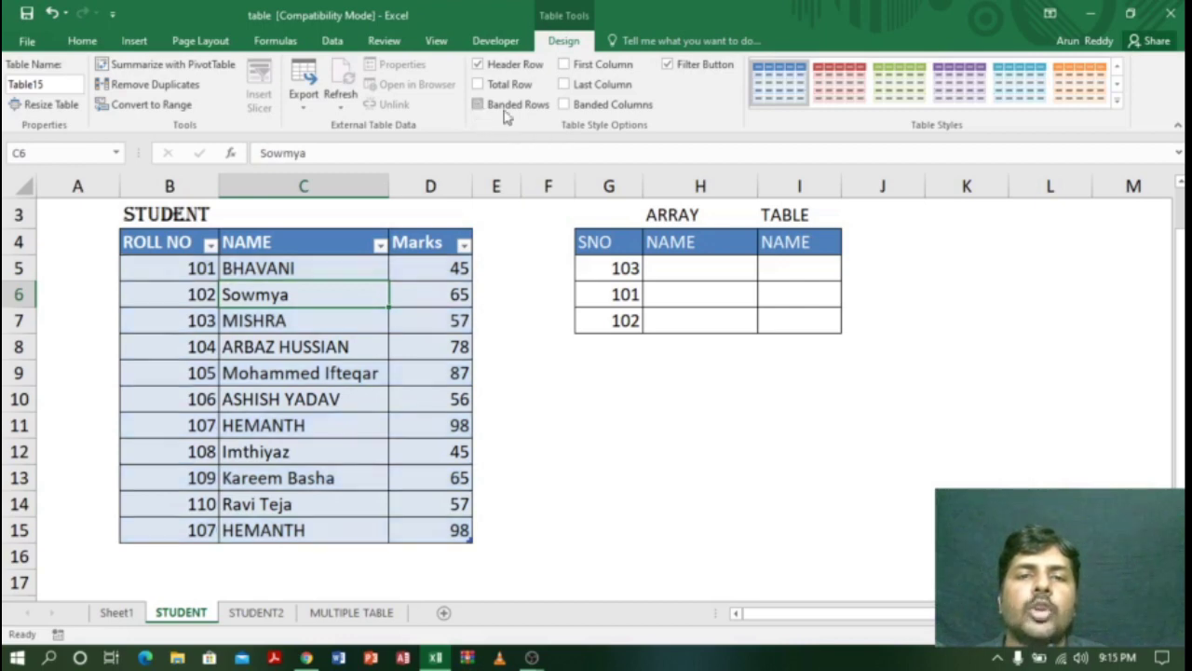
Step: Turn the student table's banded columns on and back off
left_click(565, 104)
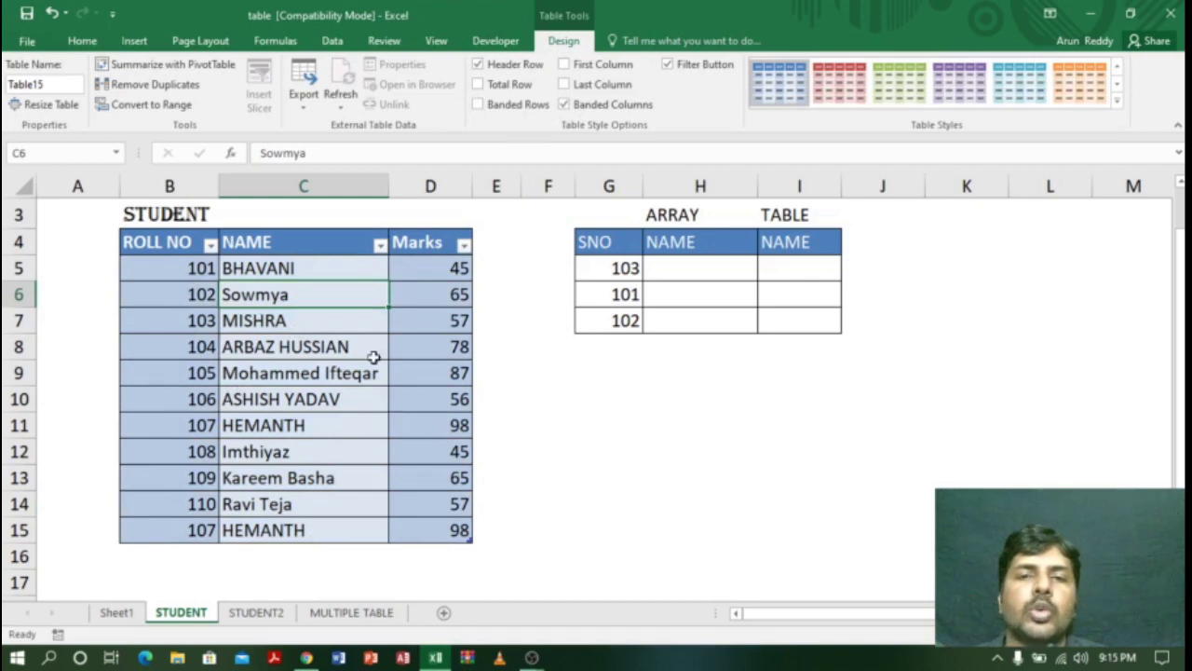
left_click(564, 105)
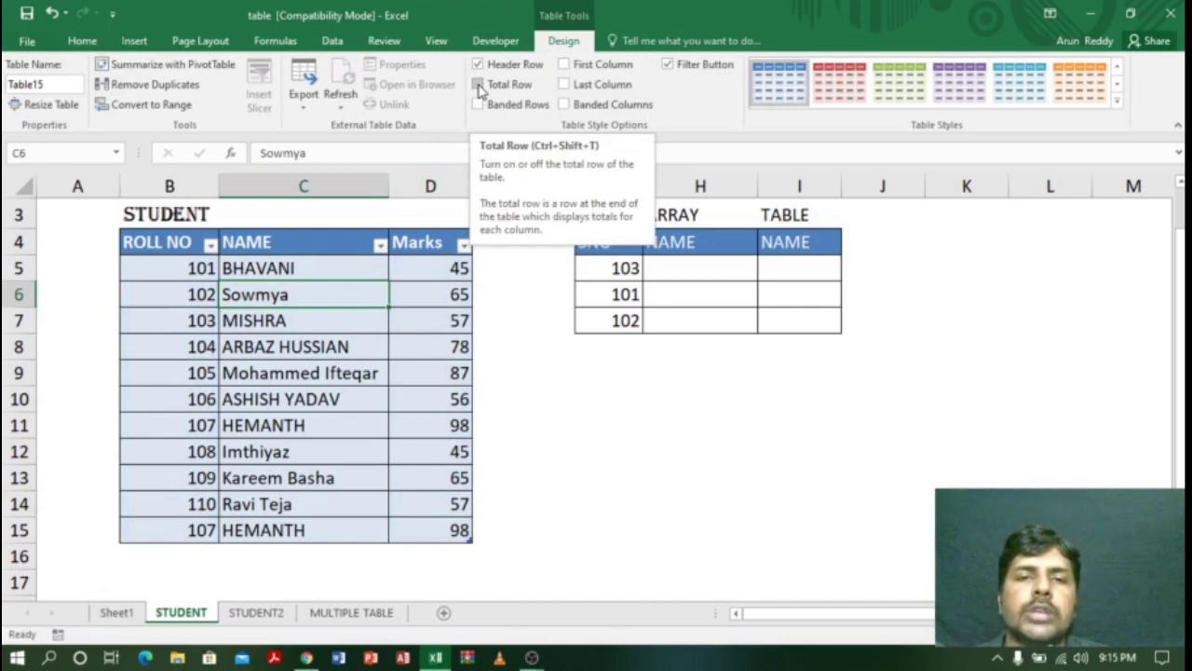
Step: Add a total row beneath the student table's marks
left_click(451, 268)
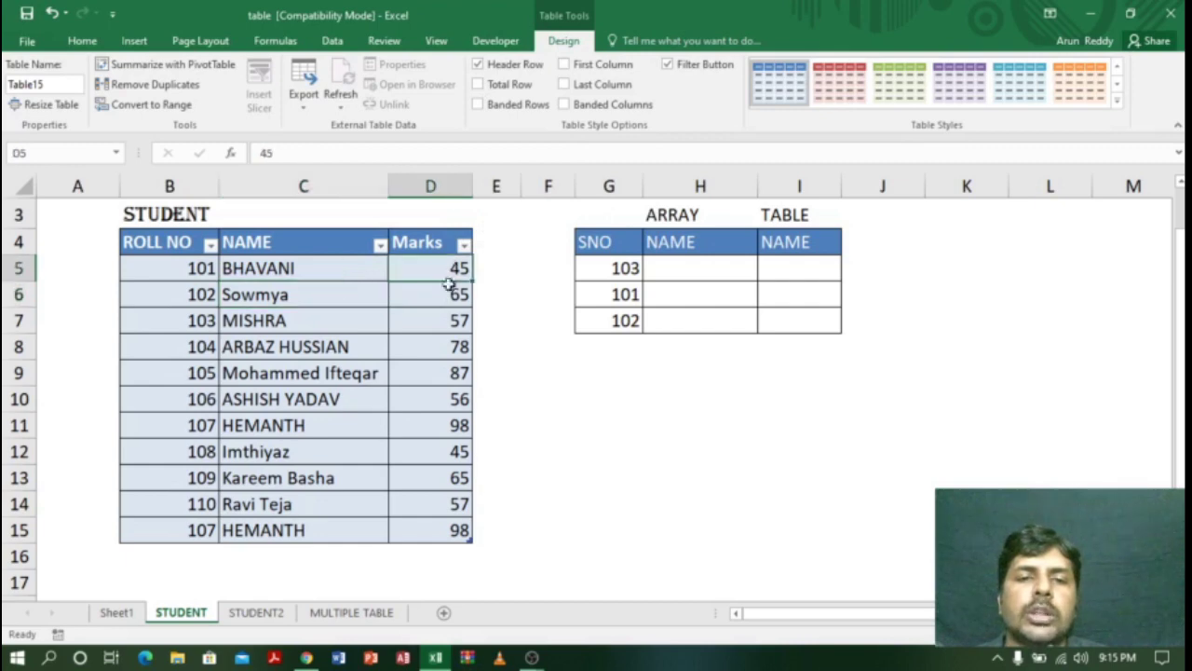
left_click_drag(450, 286, 449, 535)
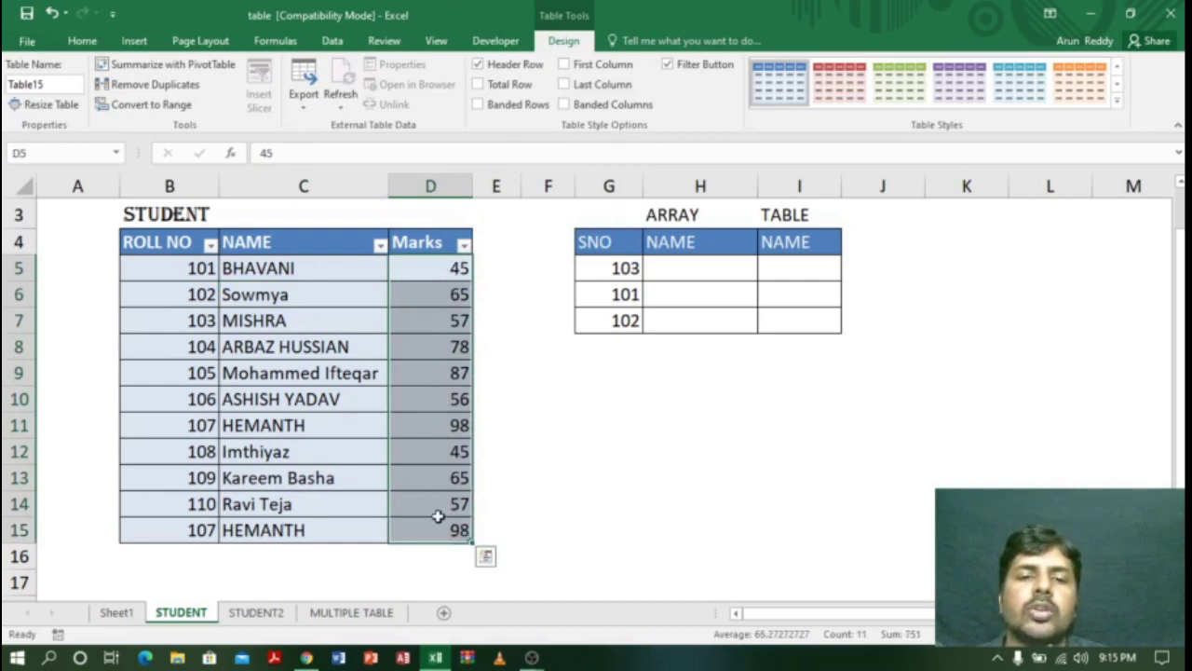
left_click(480, 85)
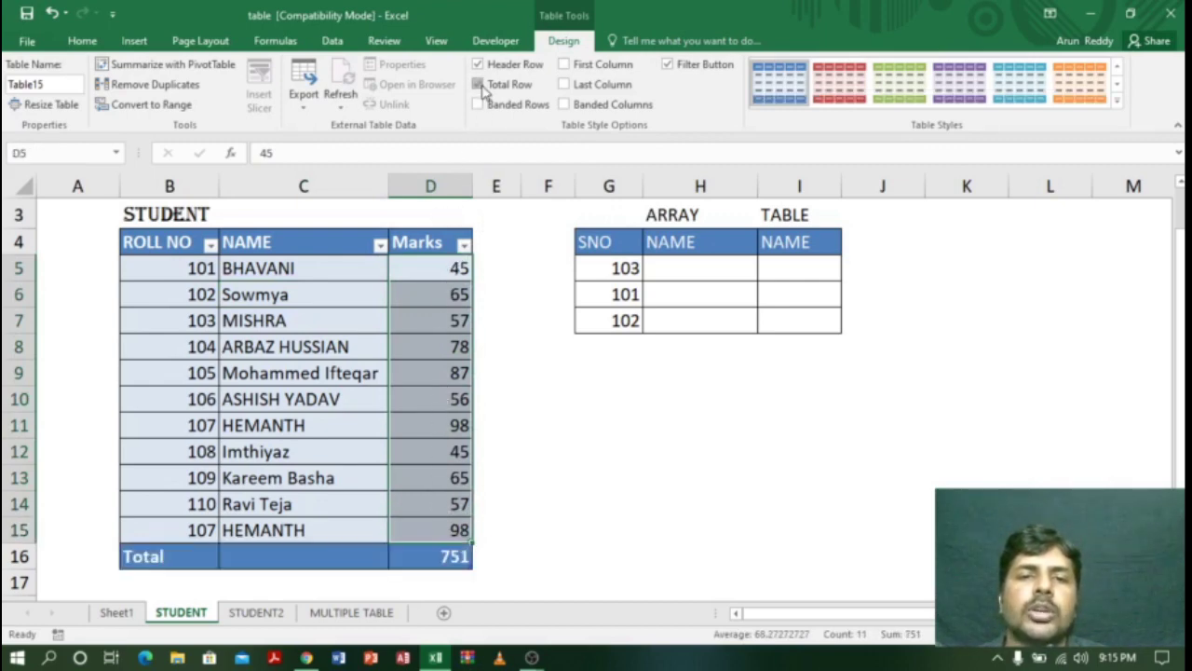
Step: Set the Marks column's calculation in the total row to Max
left_click(437, 559)
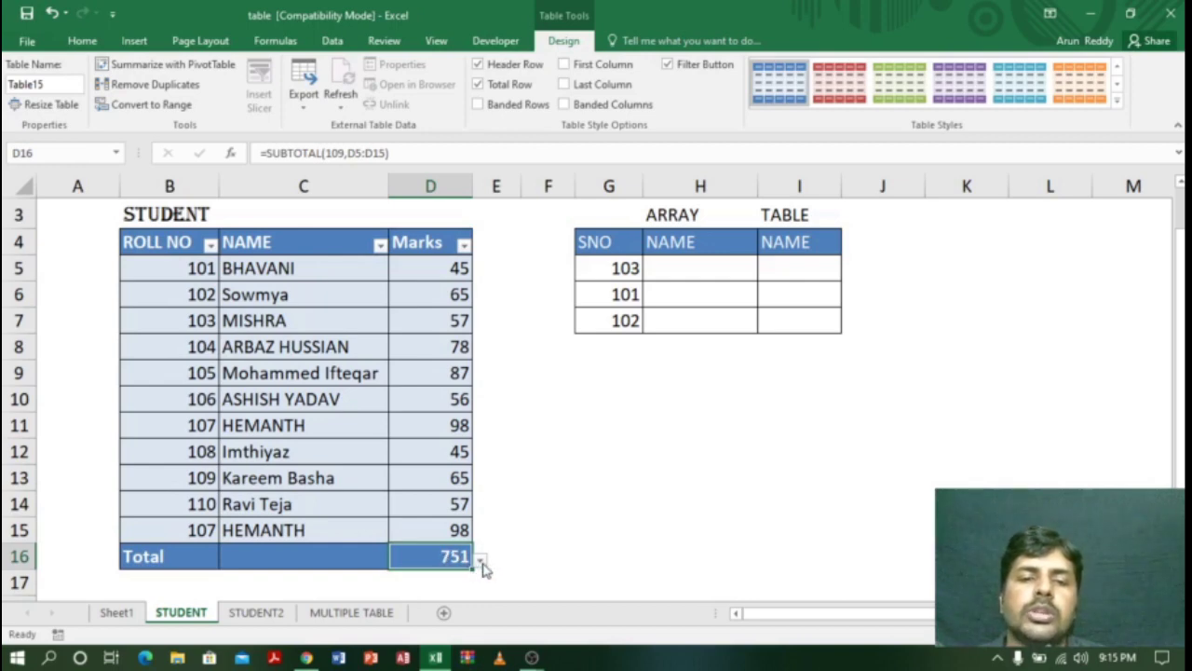
left_click(481, 561)
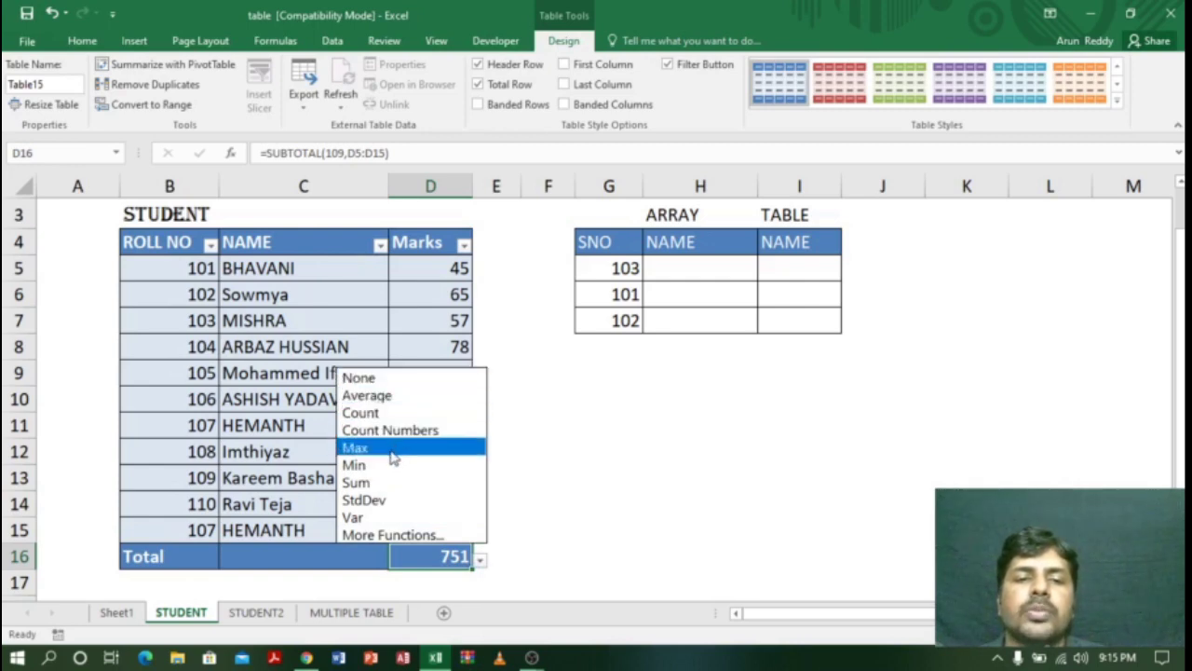
key("Escape")
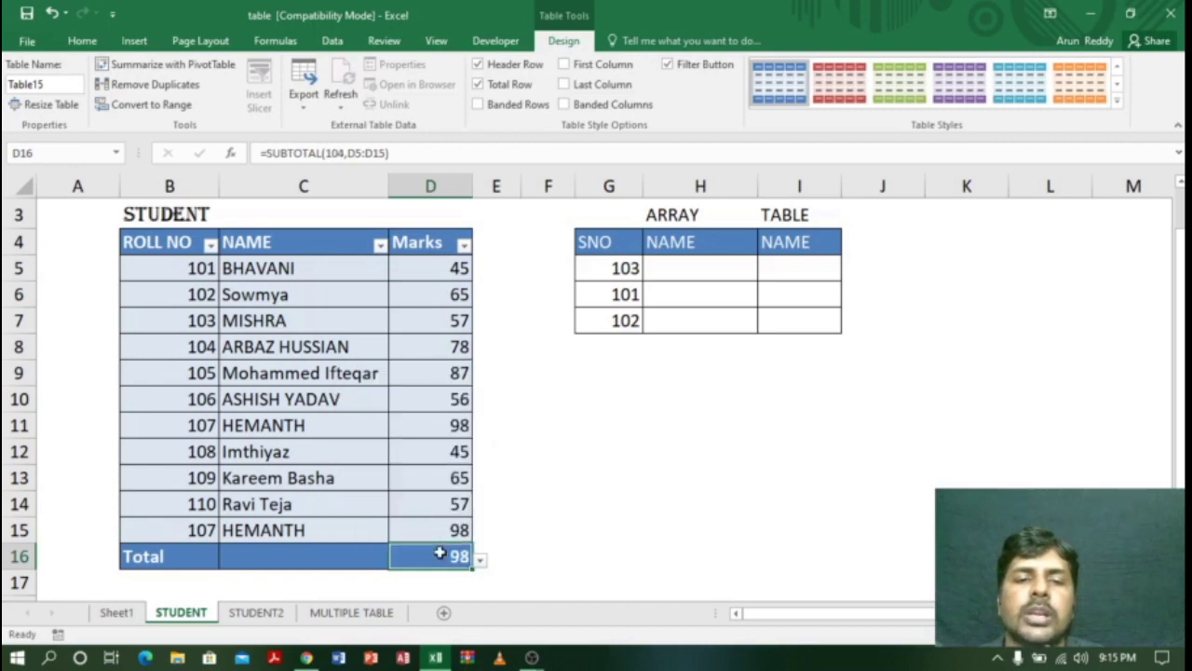
Step: Set the NAME column's calculation in the student table's total row to Count
left_click(448, 425)
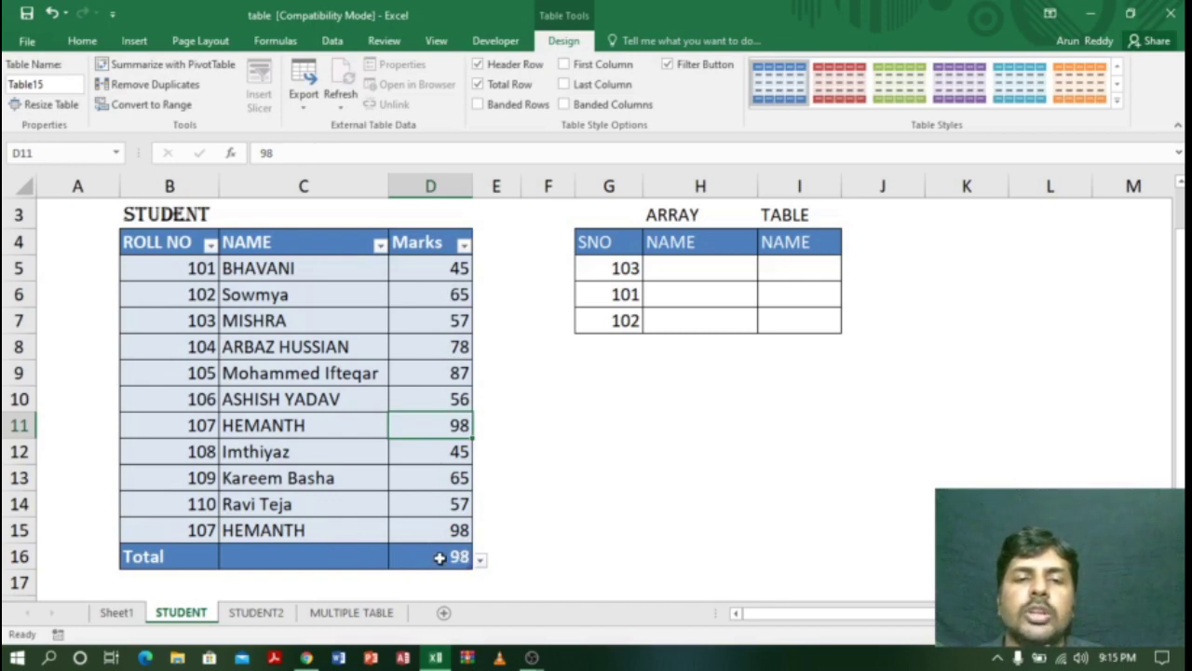
left_click(334, 244)
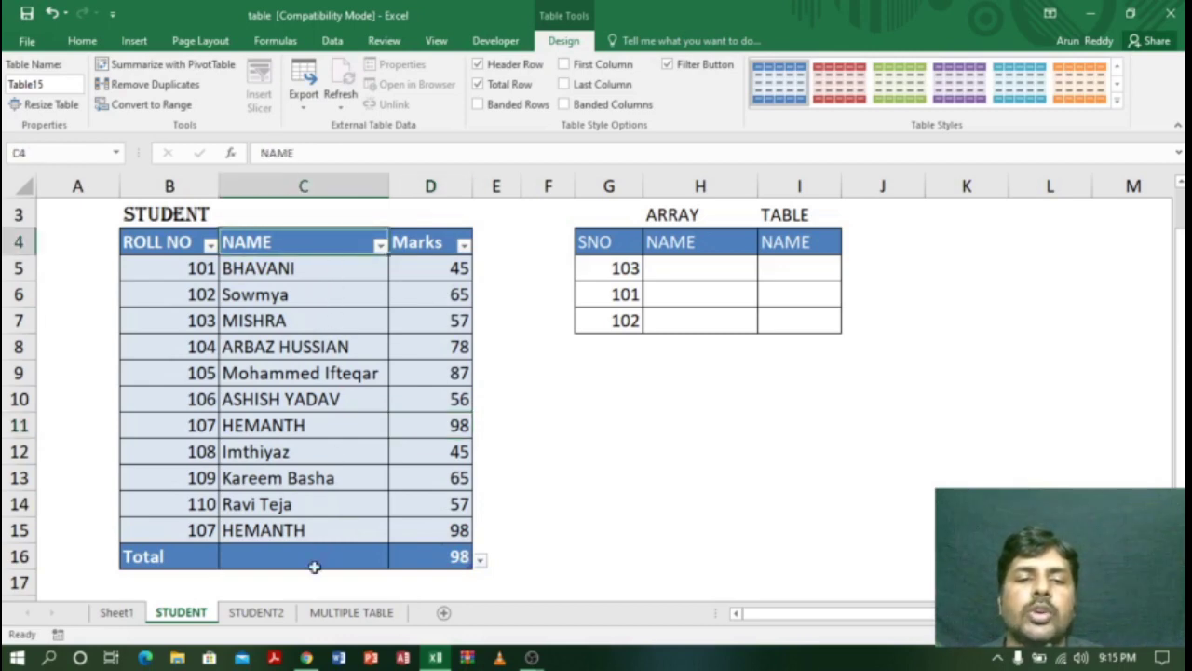
left_click(318, 557)
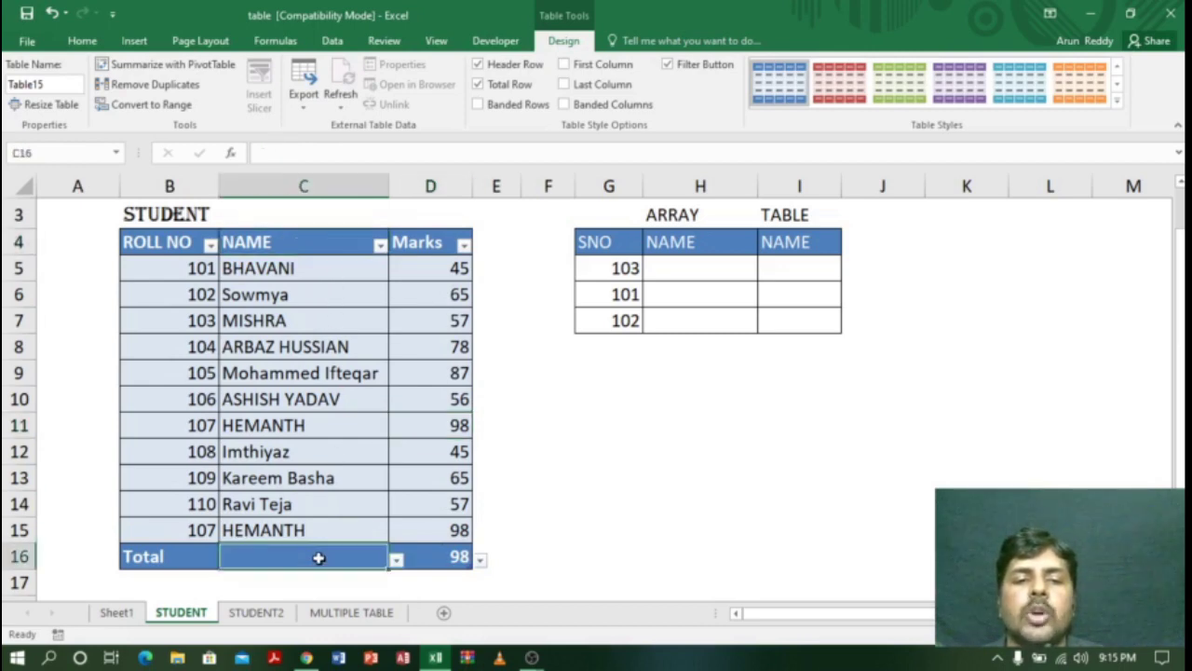
left_click(396, 559)
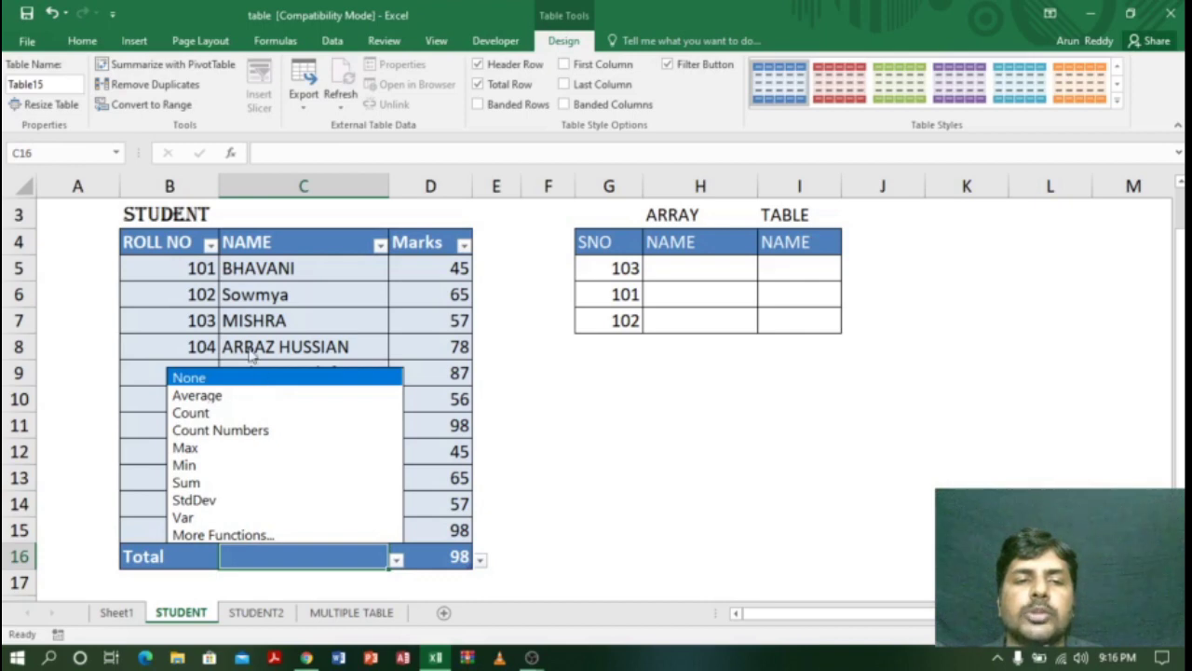
left_click(258, 412)
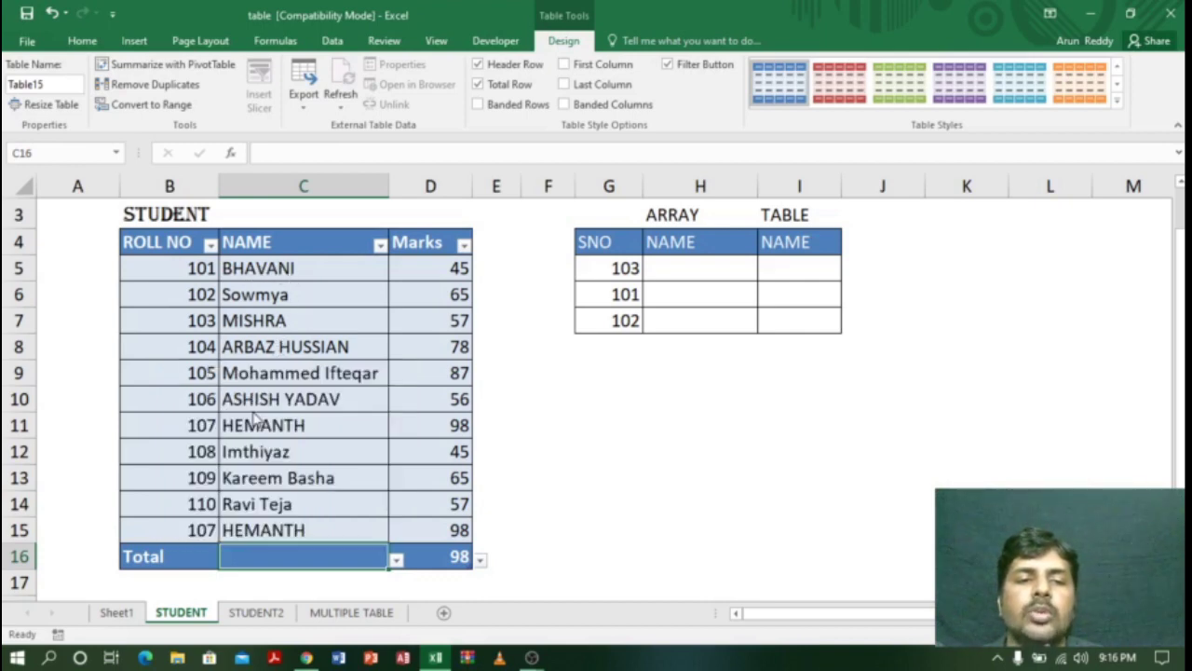
left_click_drag(320, 270, 320, 531)
left_click(321, 556)
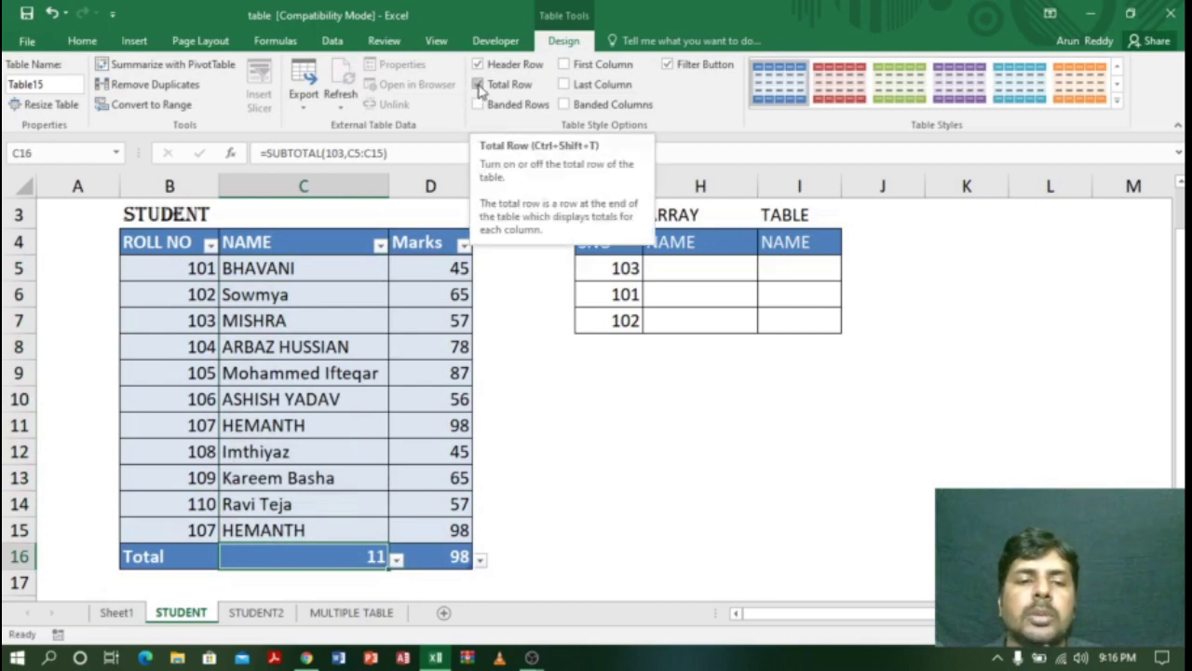
Step: Remove the total row from the student table
left_click(479, 85)
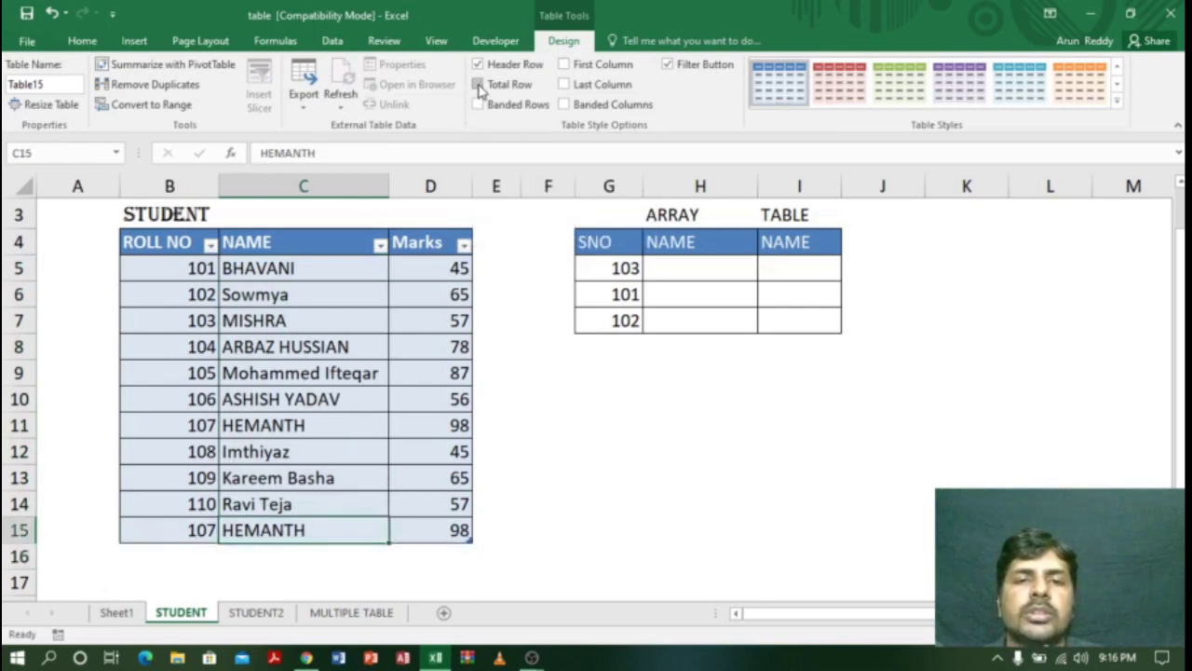
left_click(530, 350)
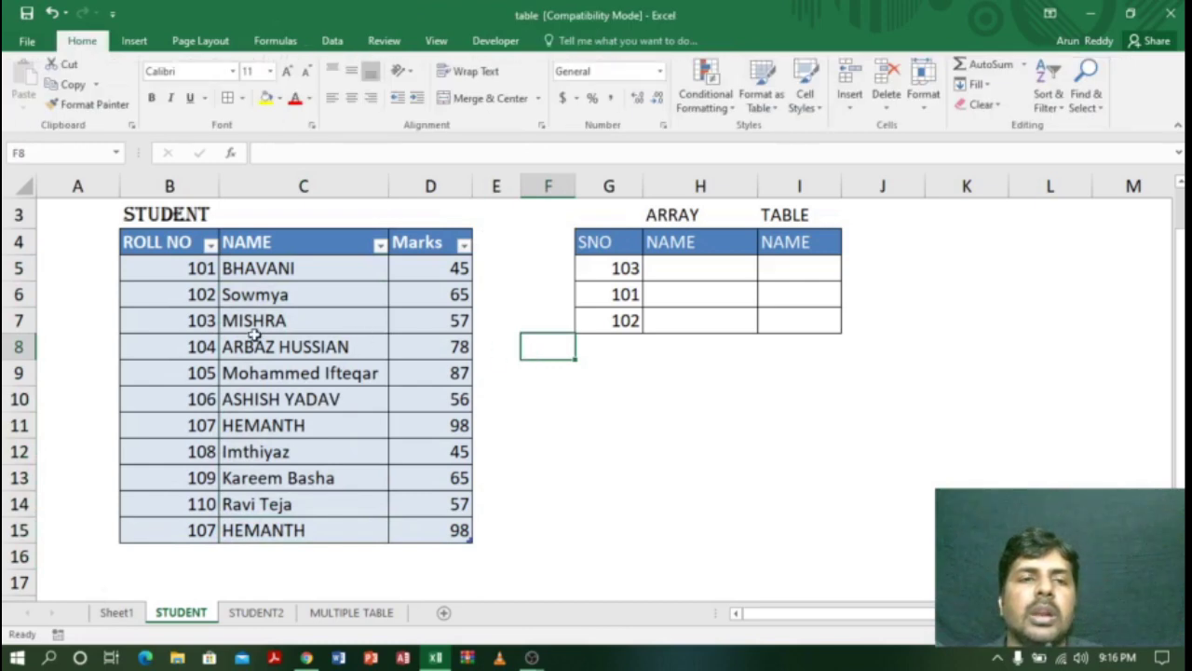
Step: Look through the full gallery of table styles for the student table without applying one
left_click(306, 358)
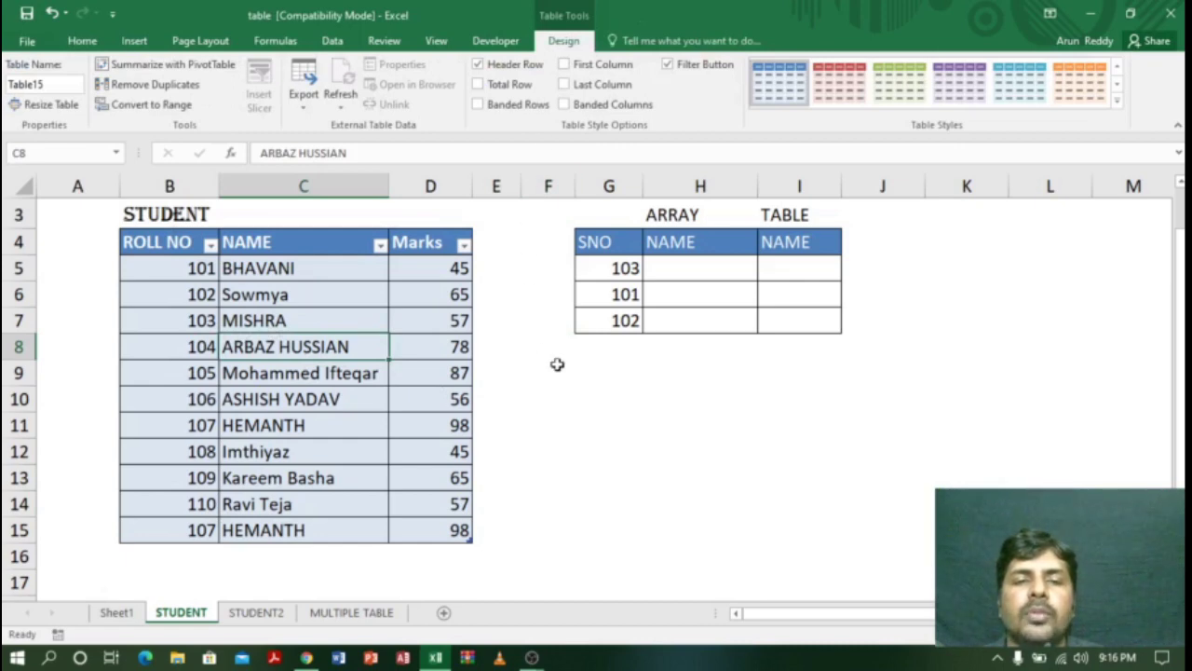
left_click(601, 396)
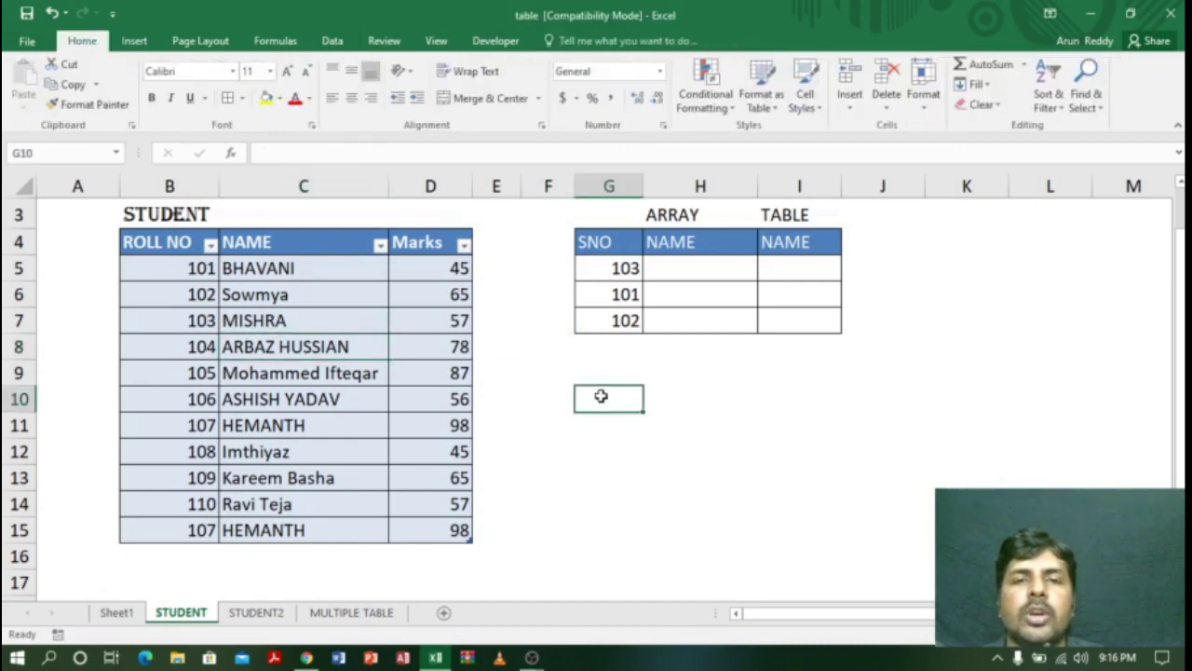
left_click(294, 366)
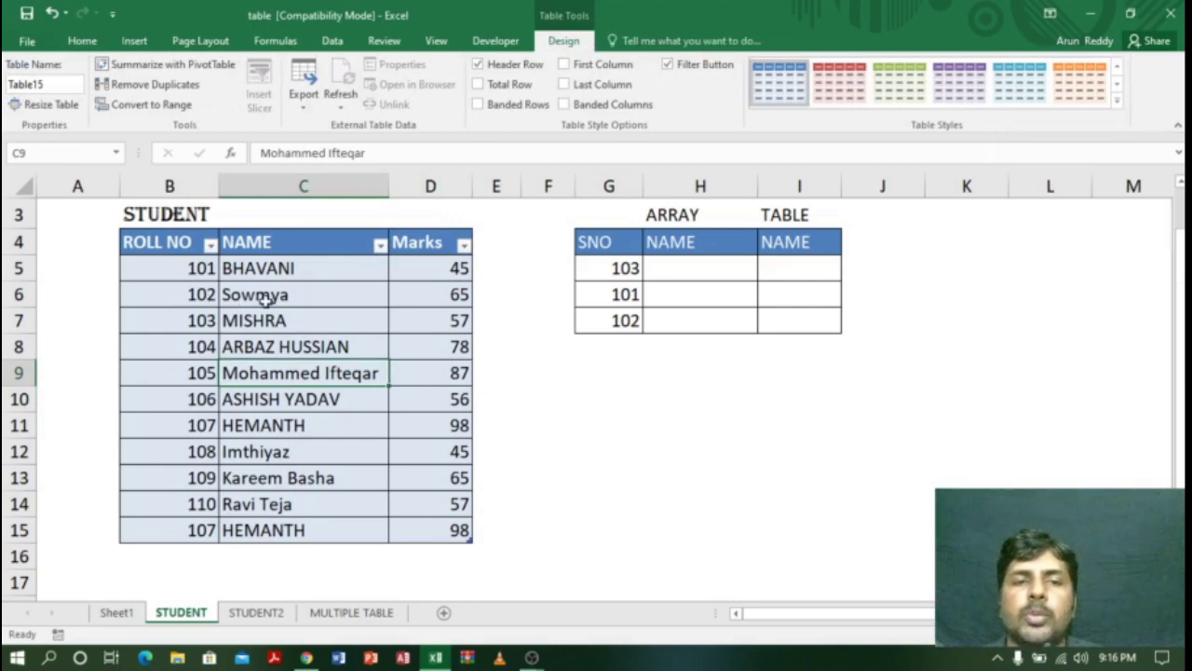
left_click(1119, 101)
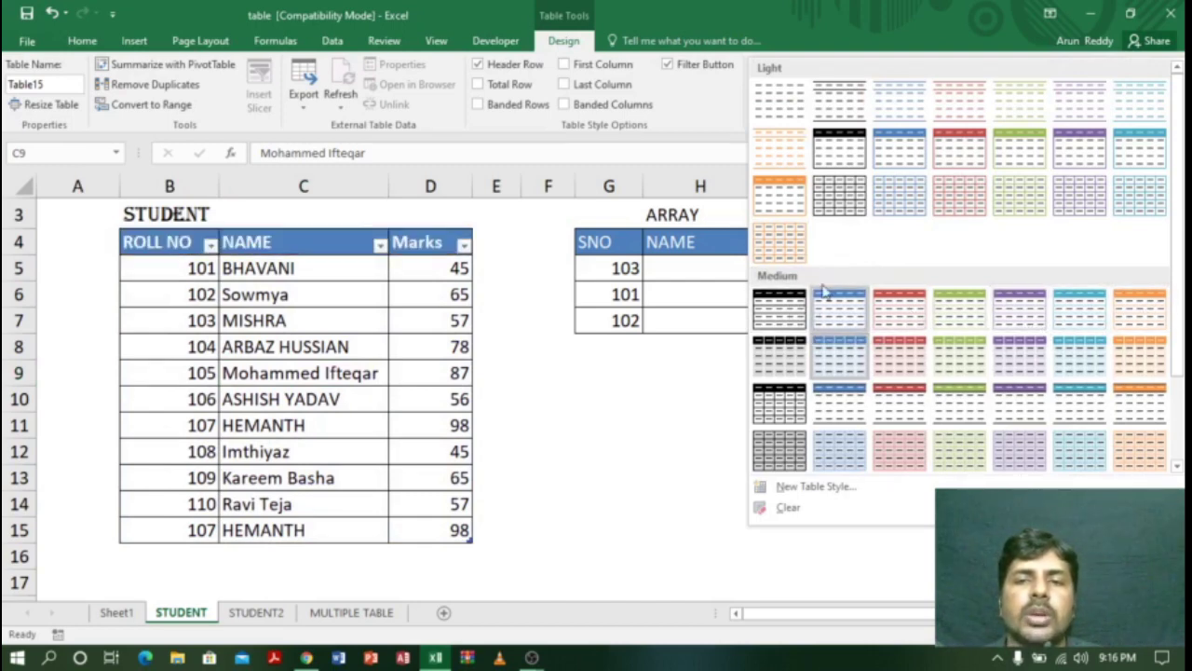
left_click(764, 17)
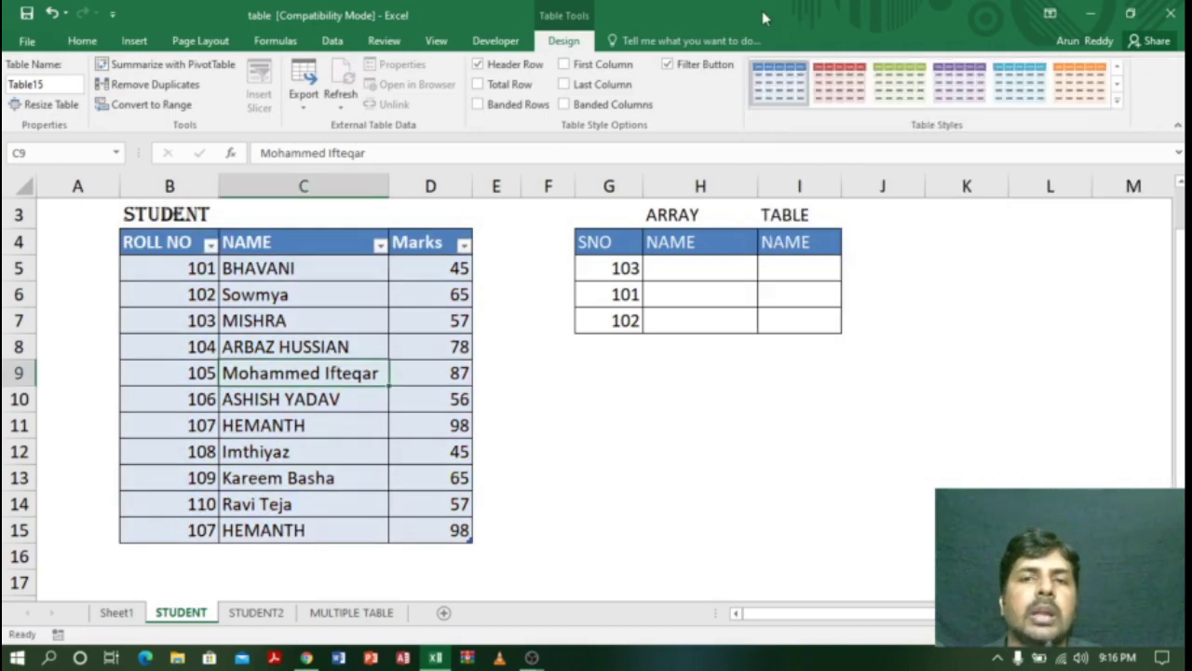
Step: Rename the student table as STUDENT
left_click(42, 86)
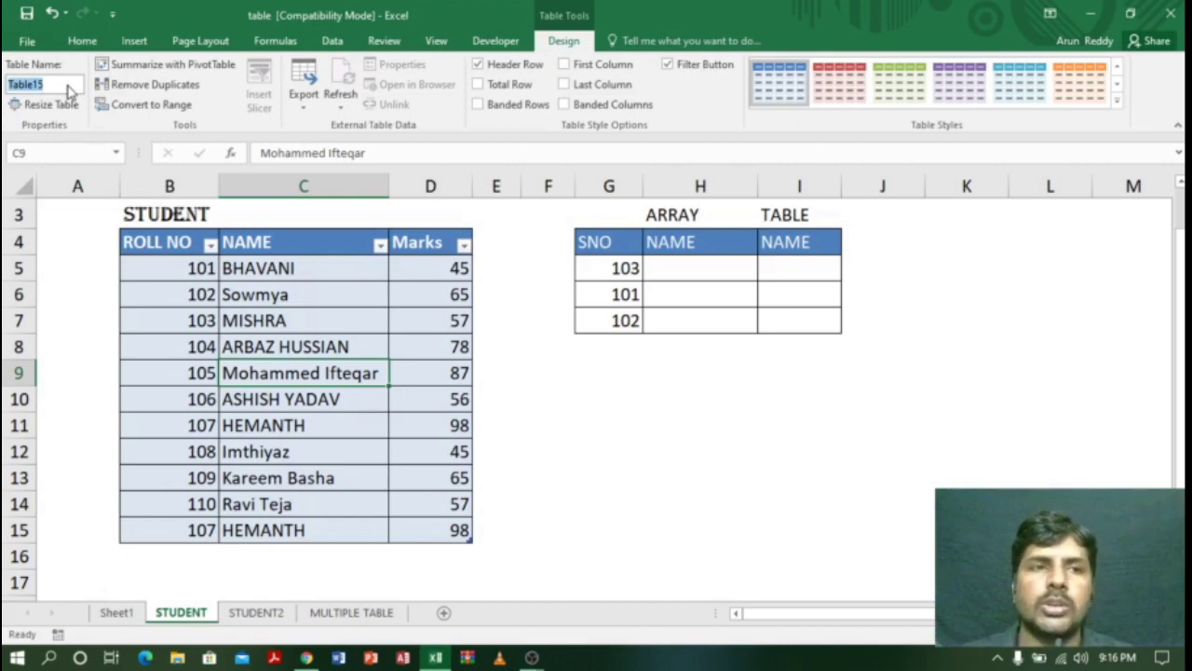
key("BackSpace")
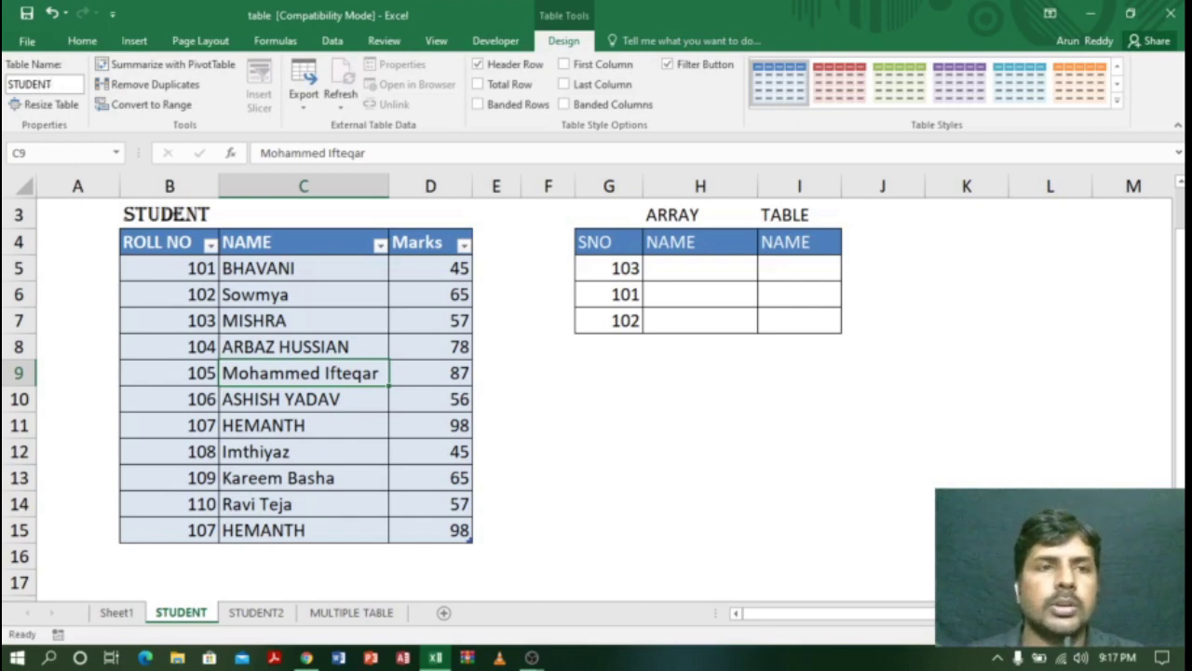
left_click(205, 341)
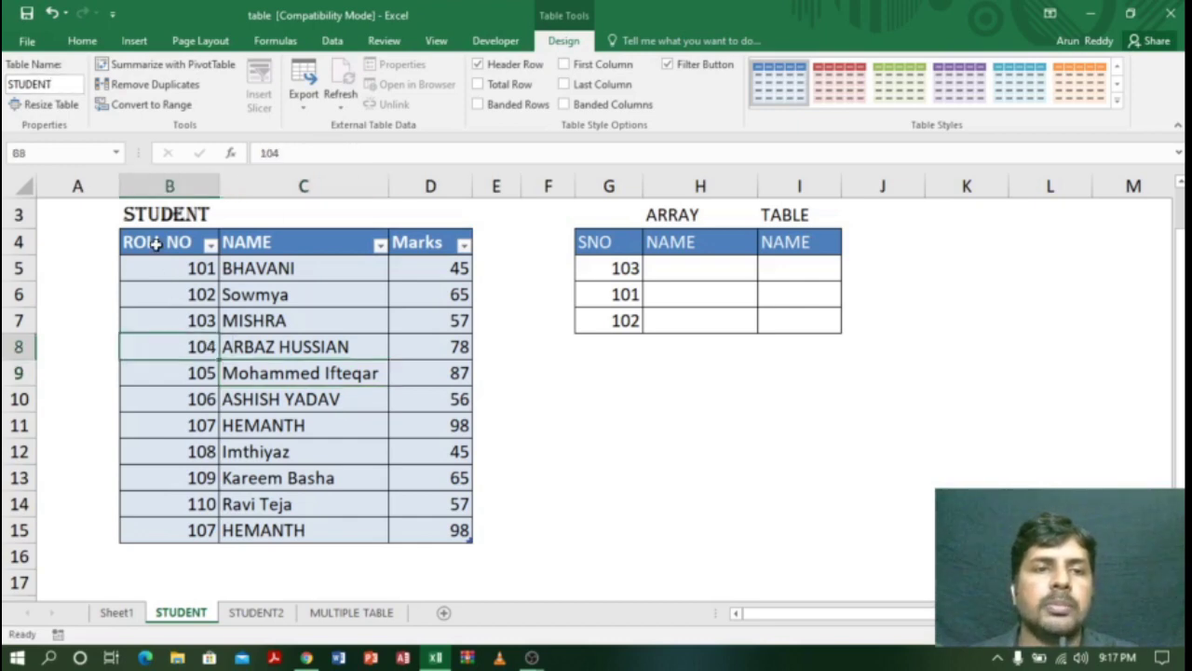
Step: Resize the STUDENT table to the range B4:D14, leaving out the last record in row 15
left_click_drag(156, 245, 431, 537)
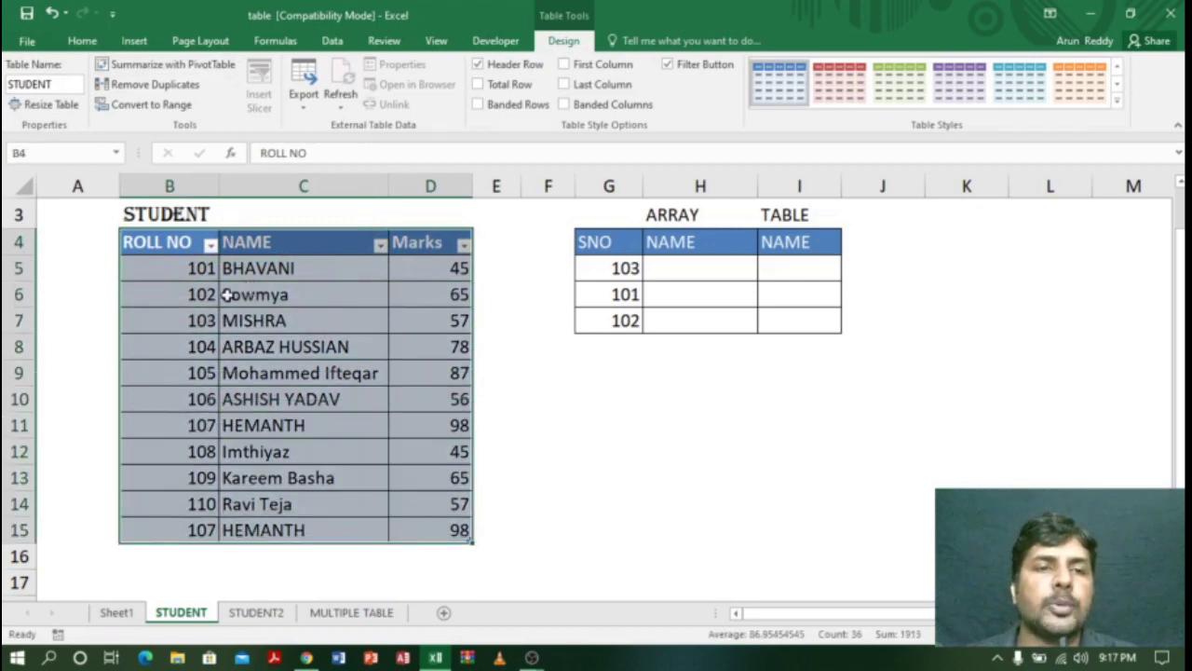
left_click(44, 108)
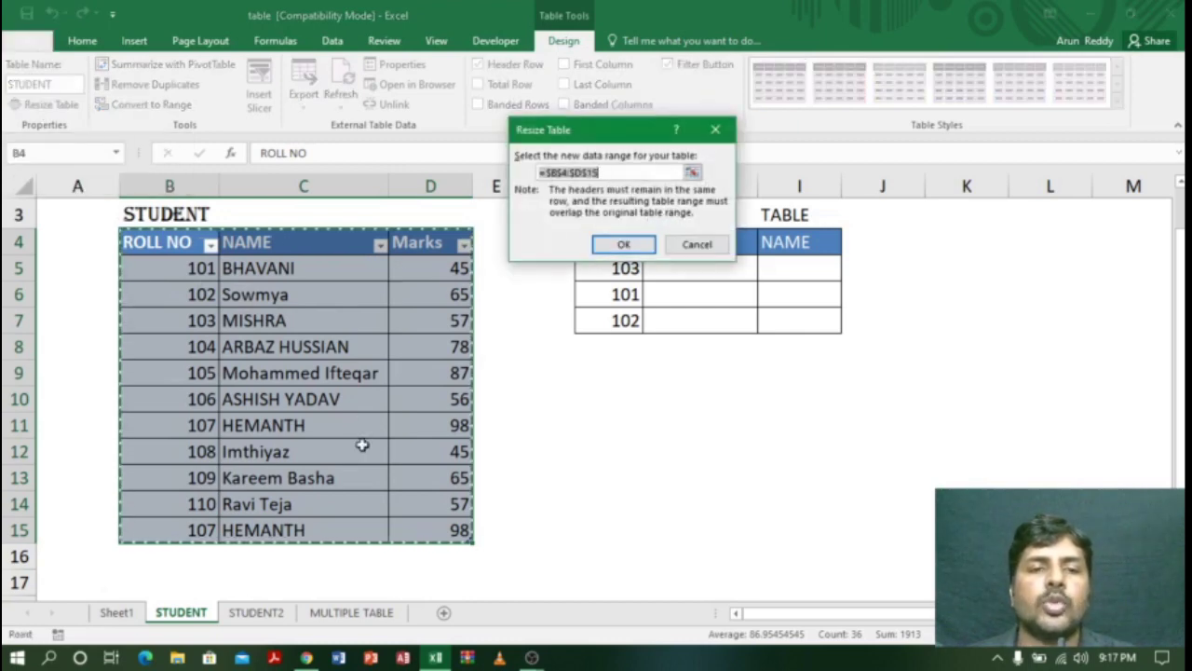
left_click(692, 172)
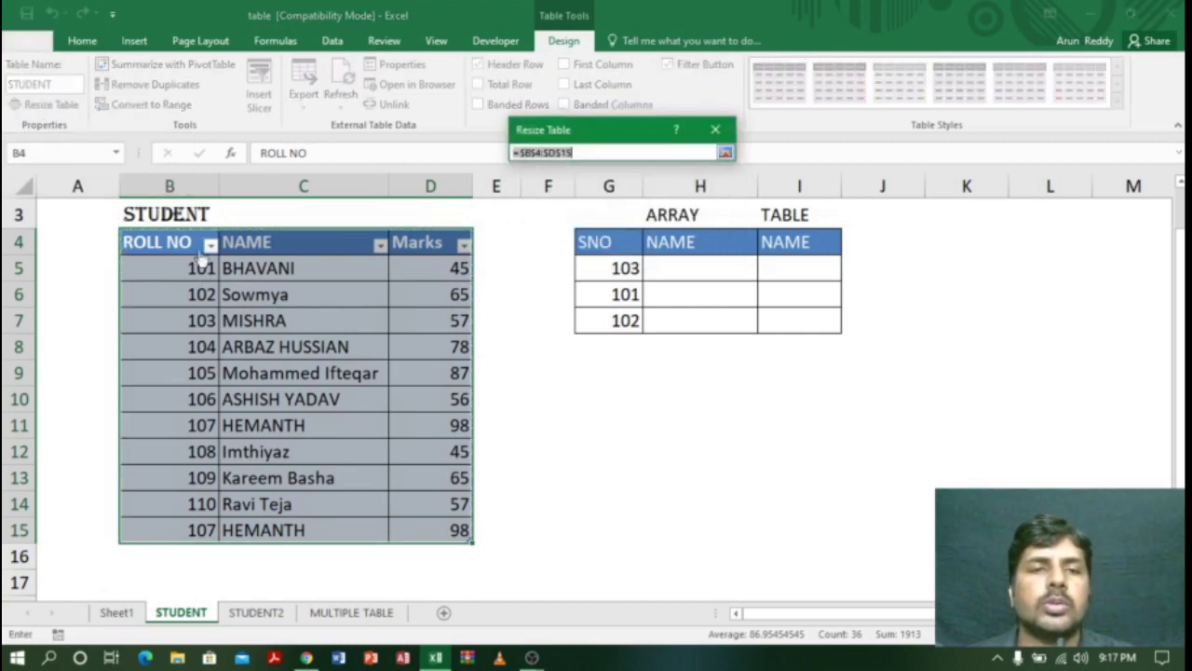
left_click_drag(155, 242, 444, 500)
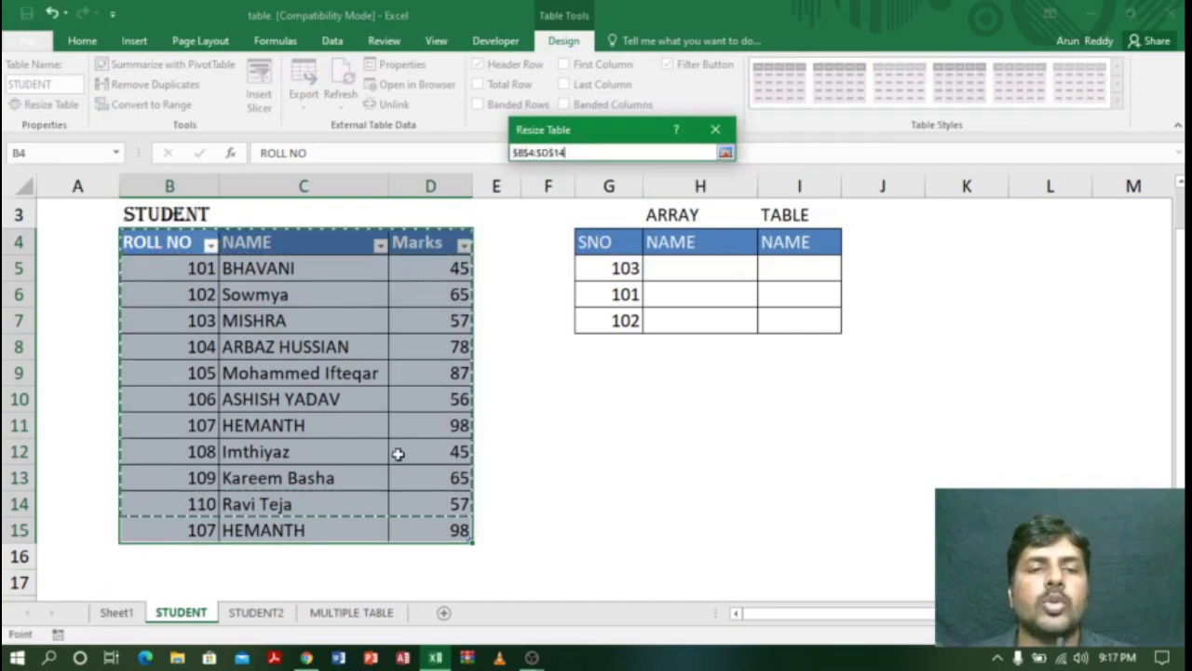
left_click(725, 152)
left_click(624, 244)
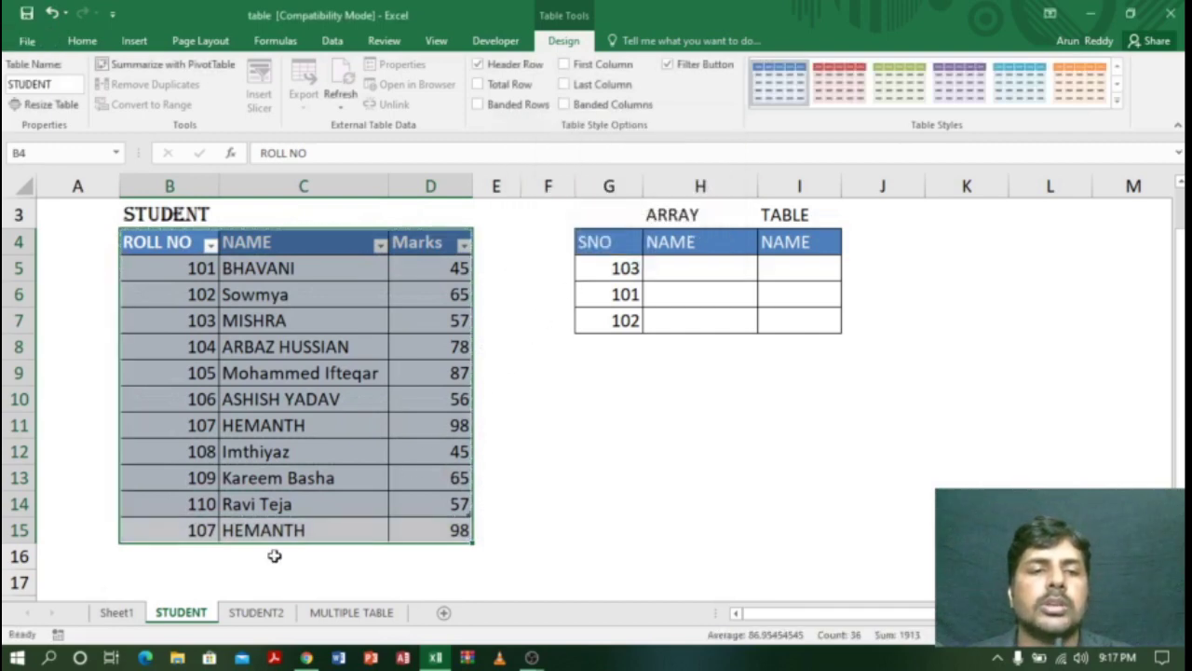
left_click(686, 503)
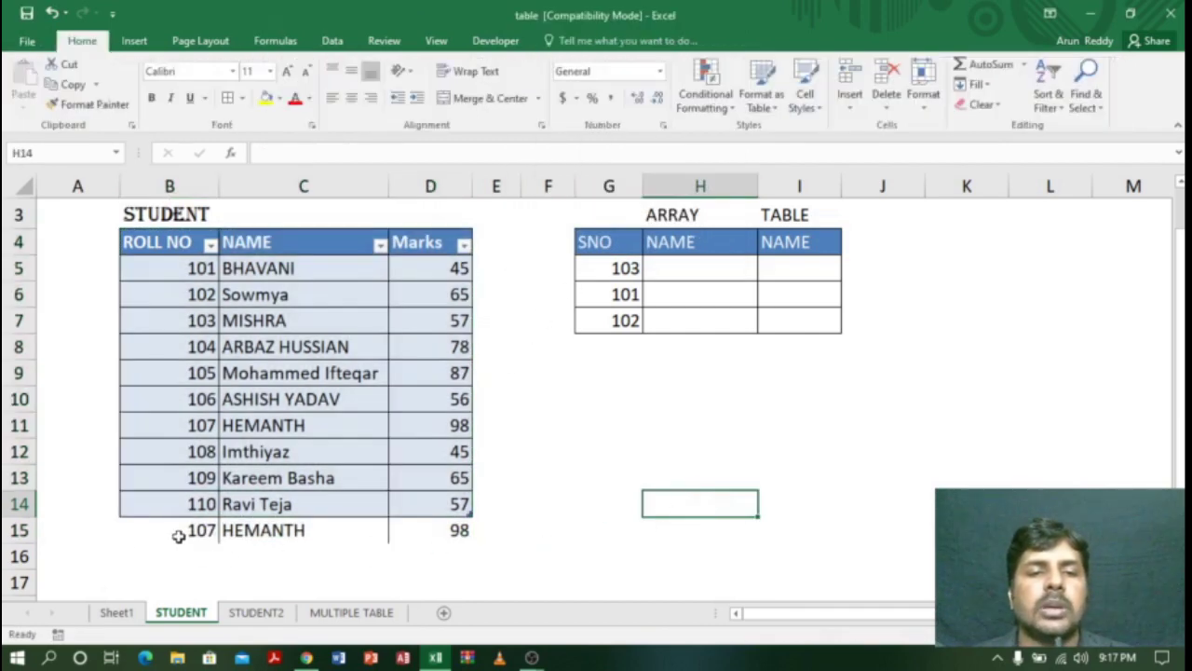
Step: Highlight the excluded record in B15:D15 and undo the table resize
left_click_drag(178, 532, 450, 543)
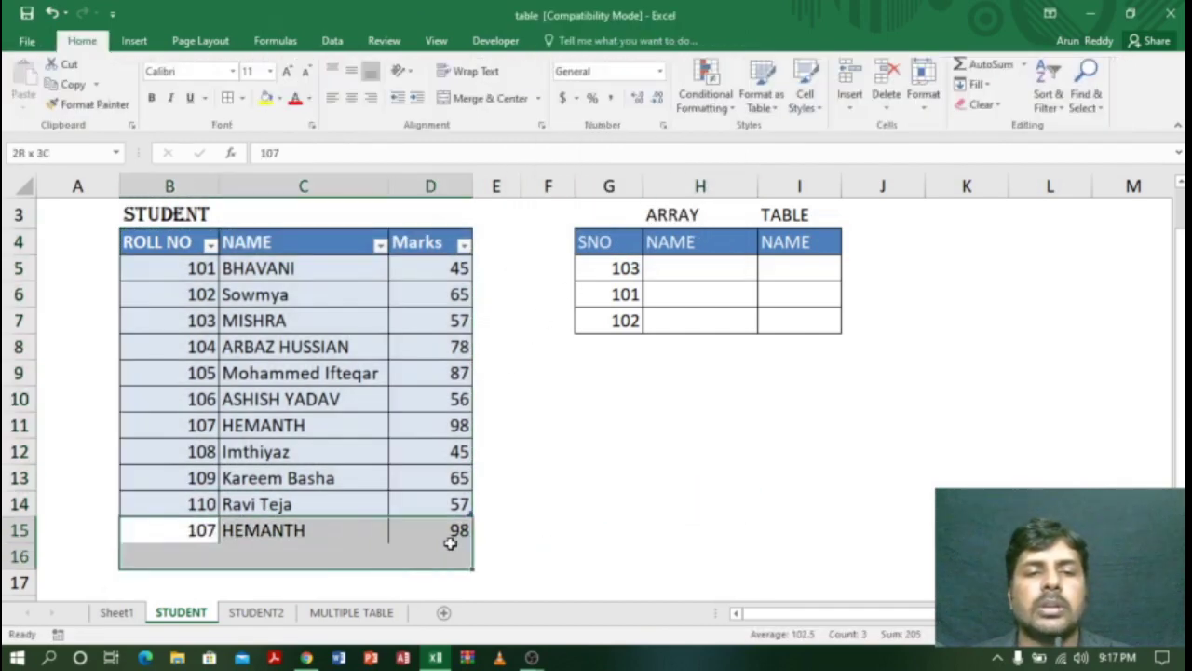
left_click(612, 509)
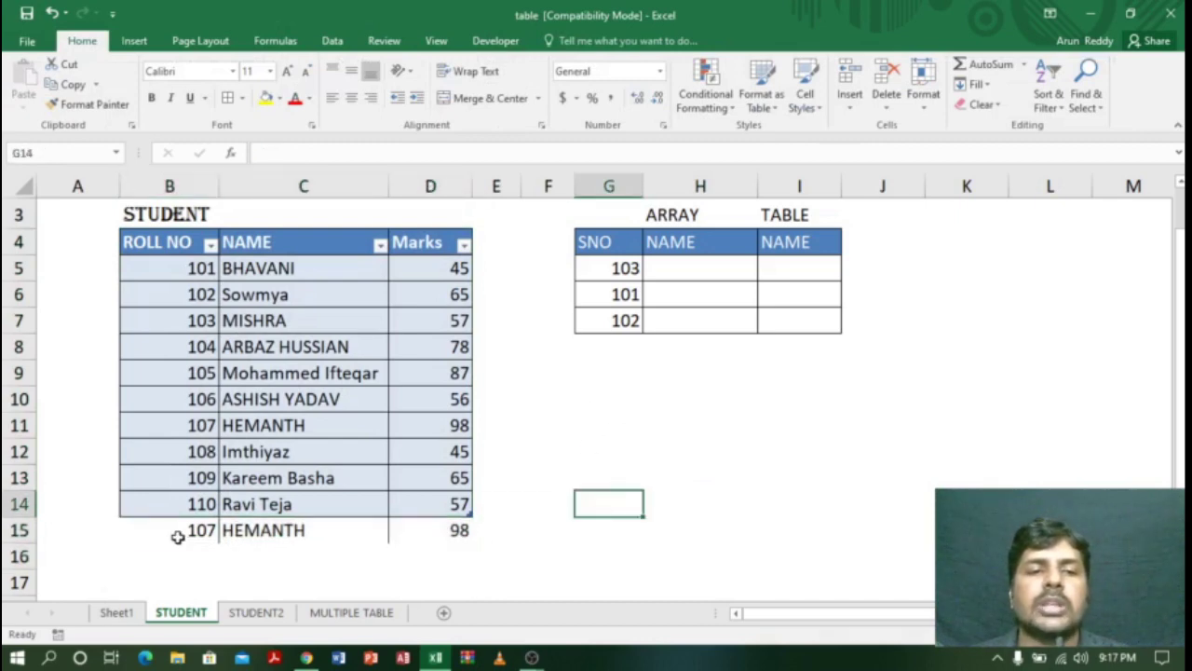
left_click_drag(176, 532, 438, 534)
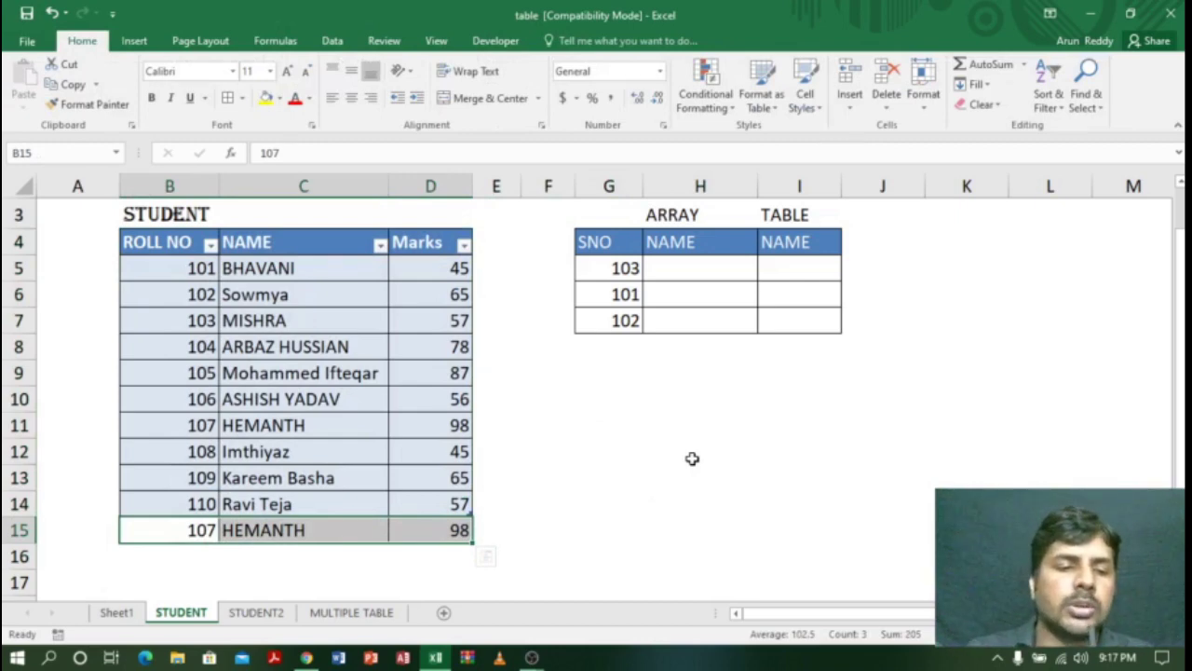
key("ctrl+a")
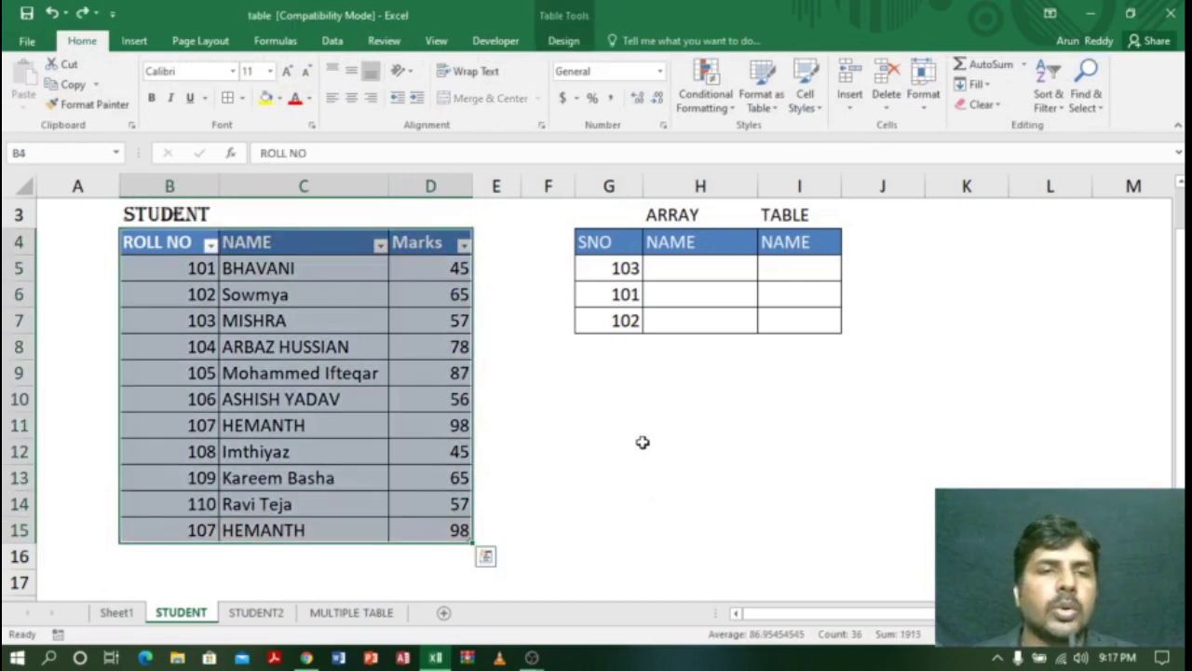
left_click(331, 352)
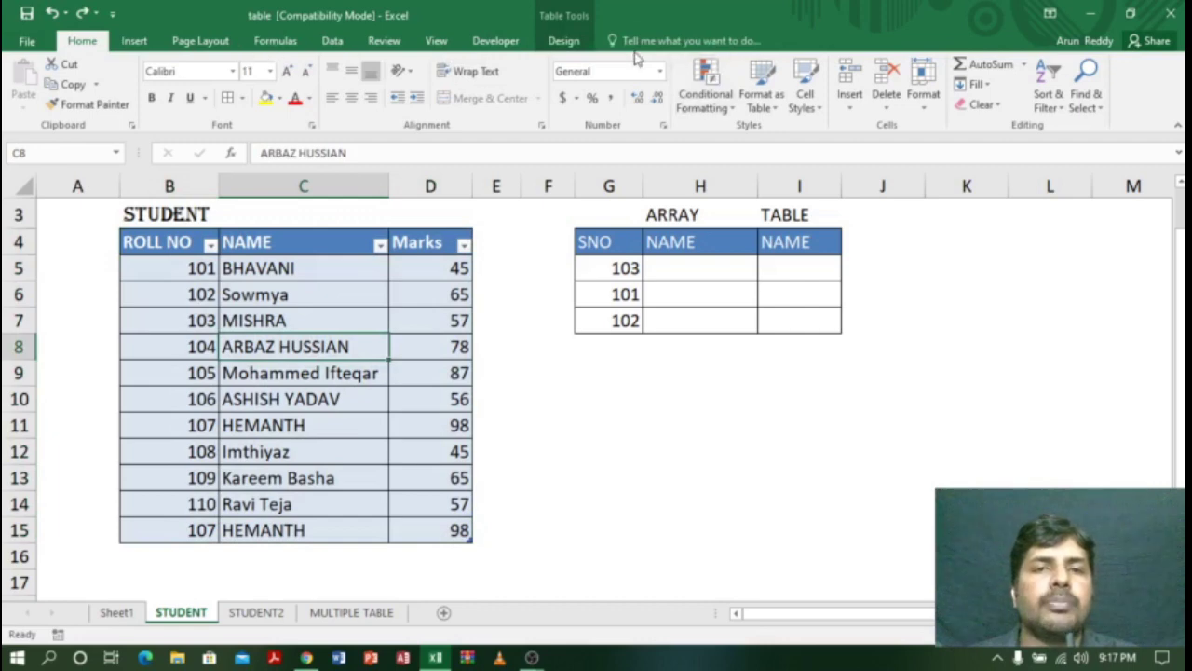
Step: Review the PivotTable creation options for the STUDENT table, and cancel without creating one
left_click(567, 42)
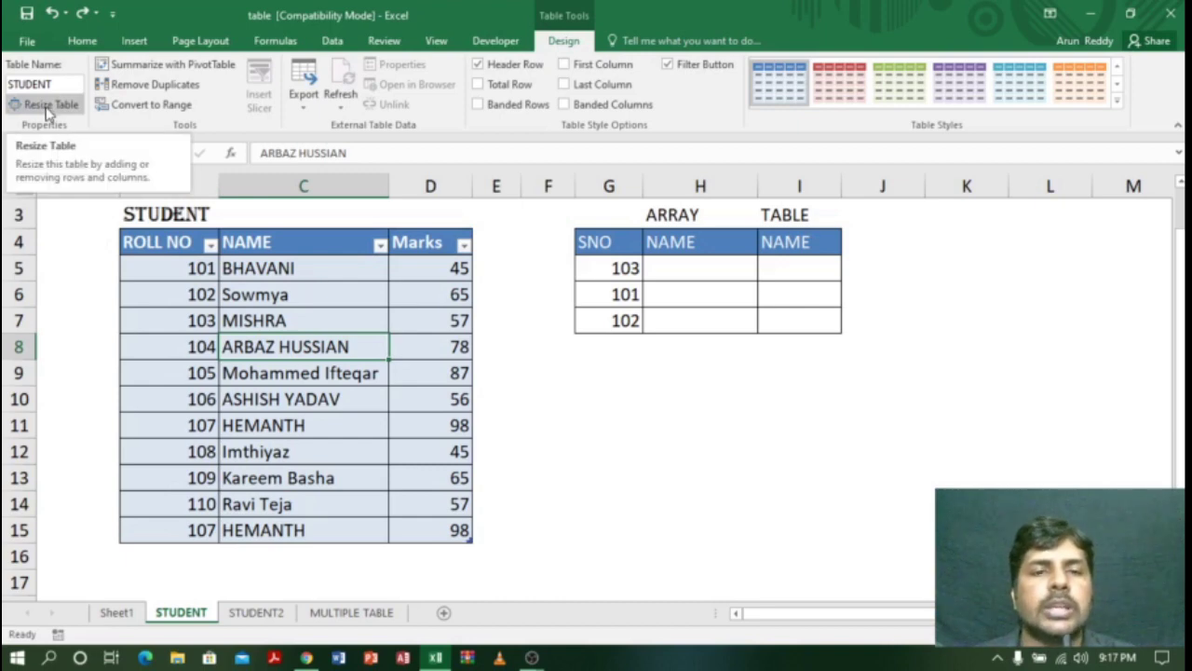
left_click(195, 72)
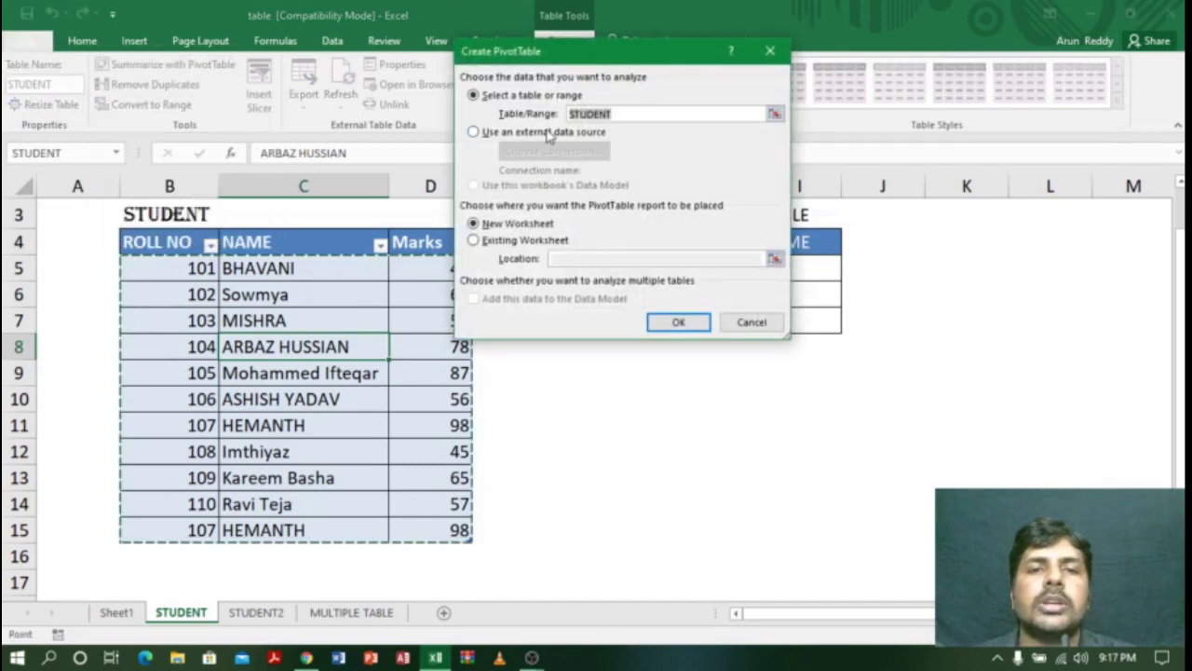
left_click_drag(622, 61, 691, 82)
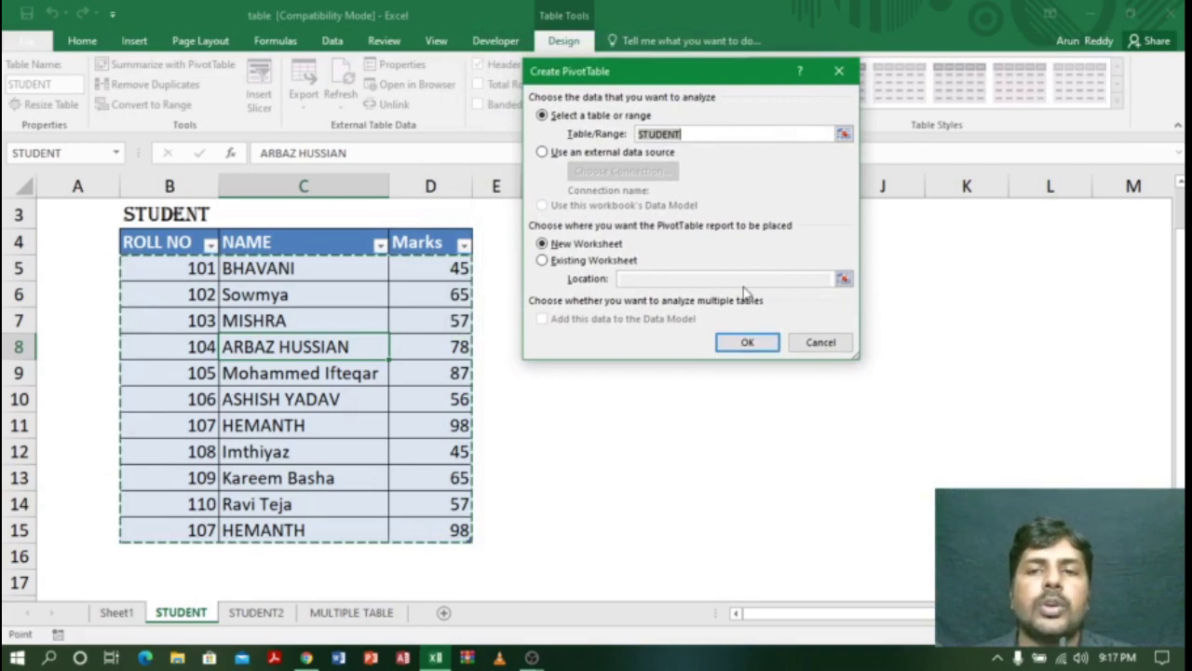
left_click(838, 70)
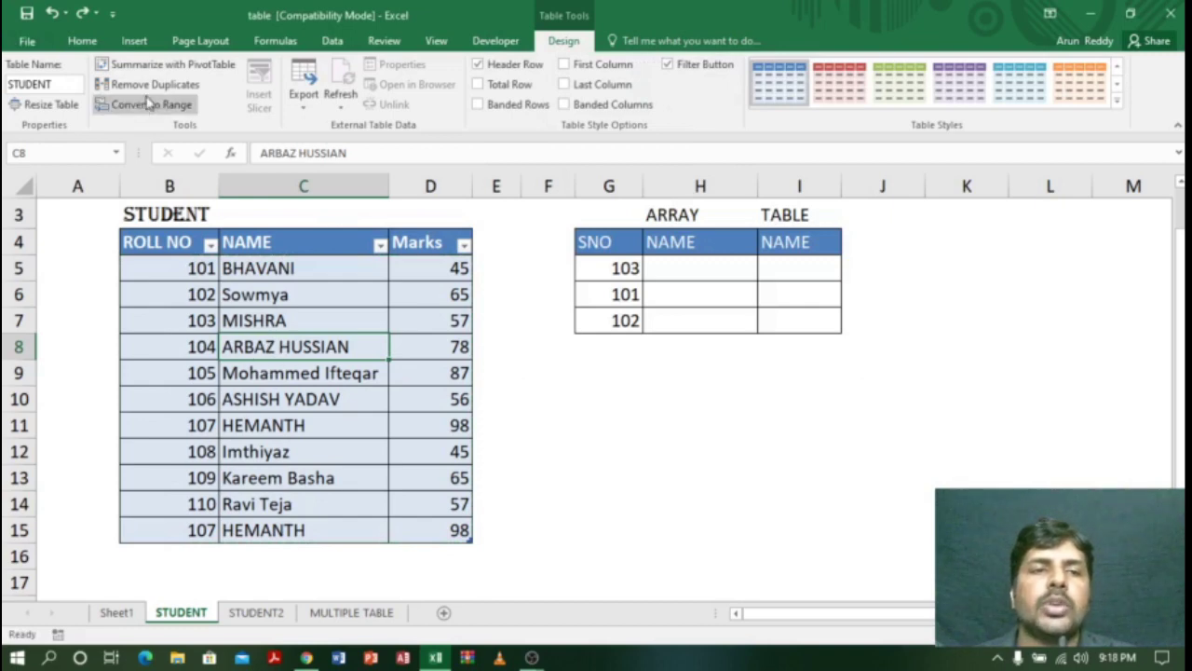
Step: Compare the two records with roll number 107 in rows 11 and 15 of the STUDENT table
left_click(260, 425)
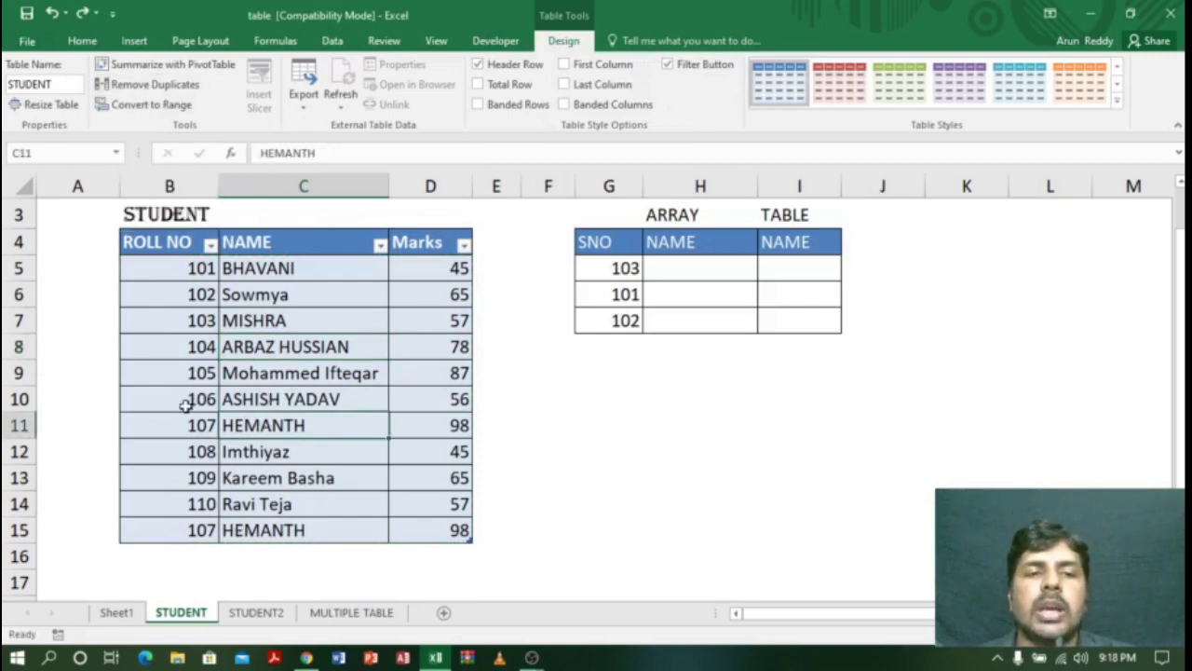
left_click_drag(174, 424, 439, 427)
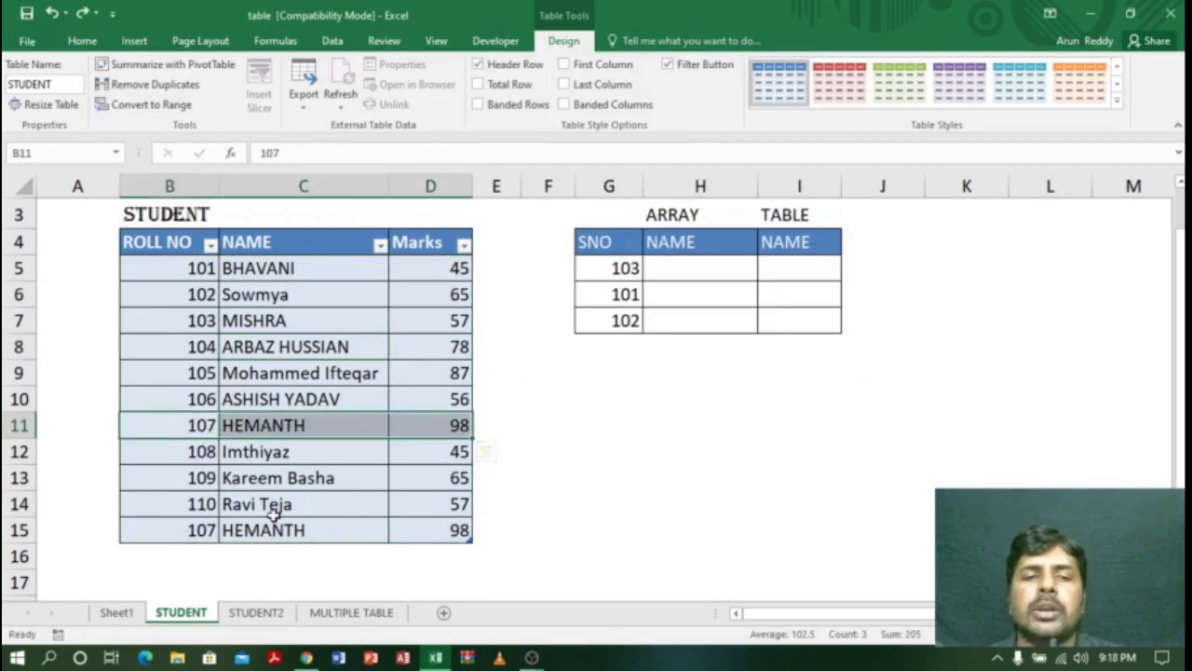
left_click_drag(183, 530, 425, 536)
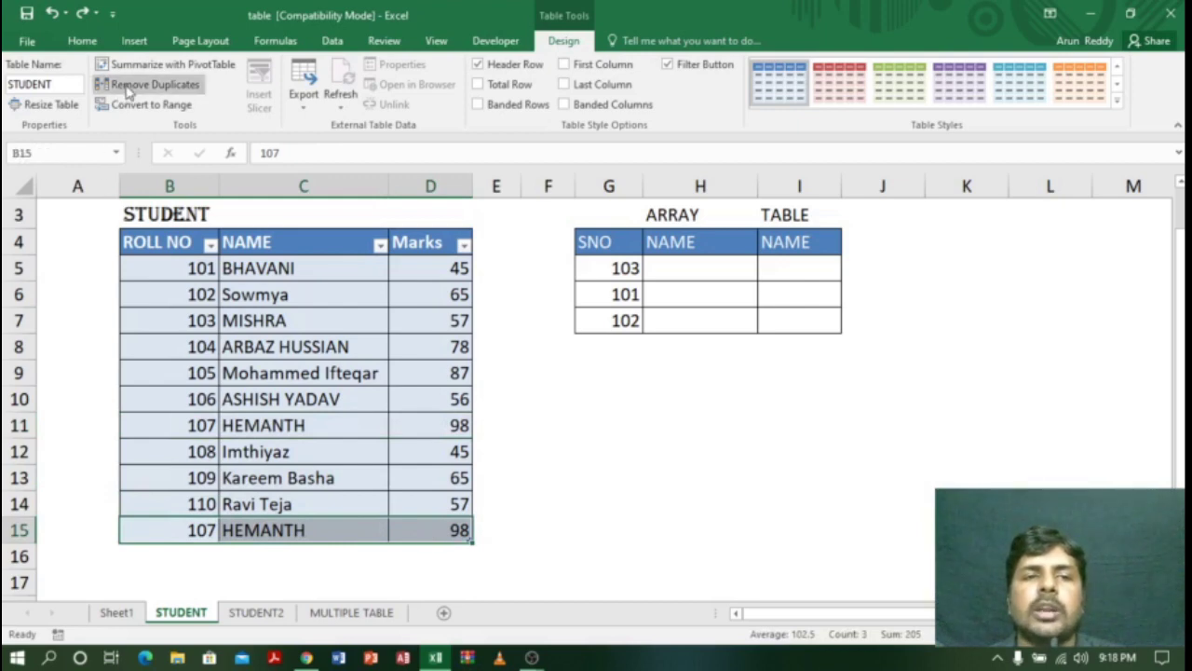
left_click(279, 475)
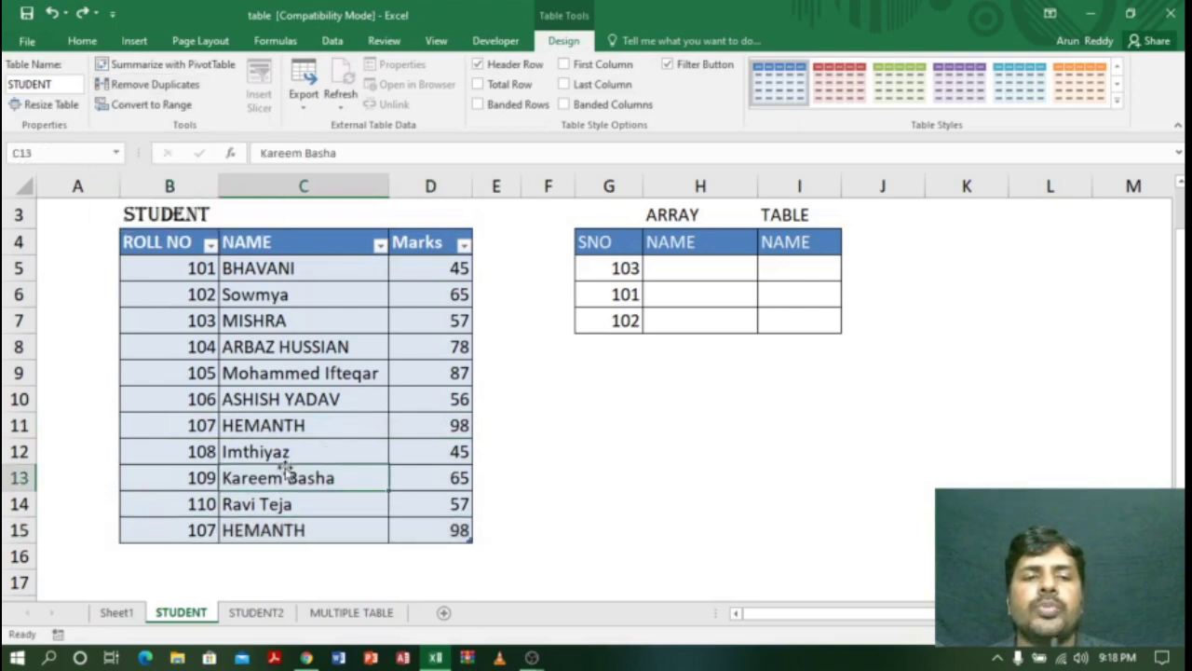
Step: Remove duplicate records from the STUDENT table, checking the ROLL NO, NAME and Marks columns with headers included
left_click_drag(179, 530, 428, 531)
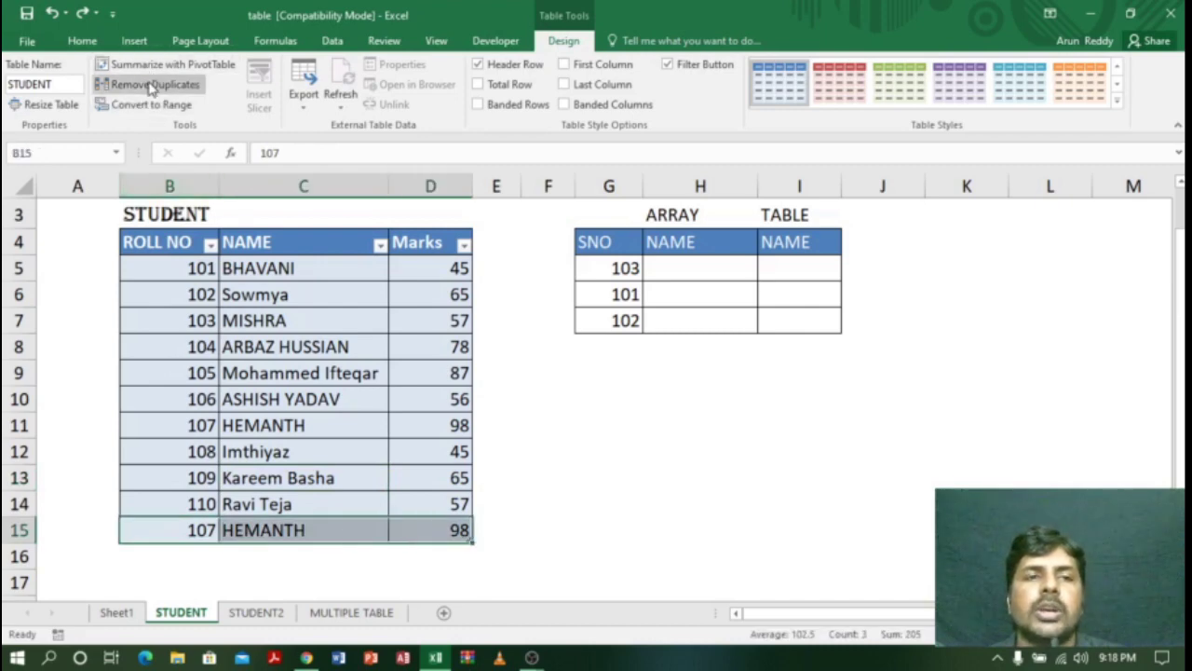
left_click(264, 376)
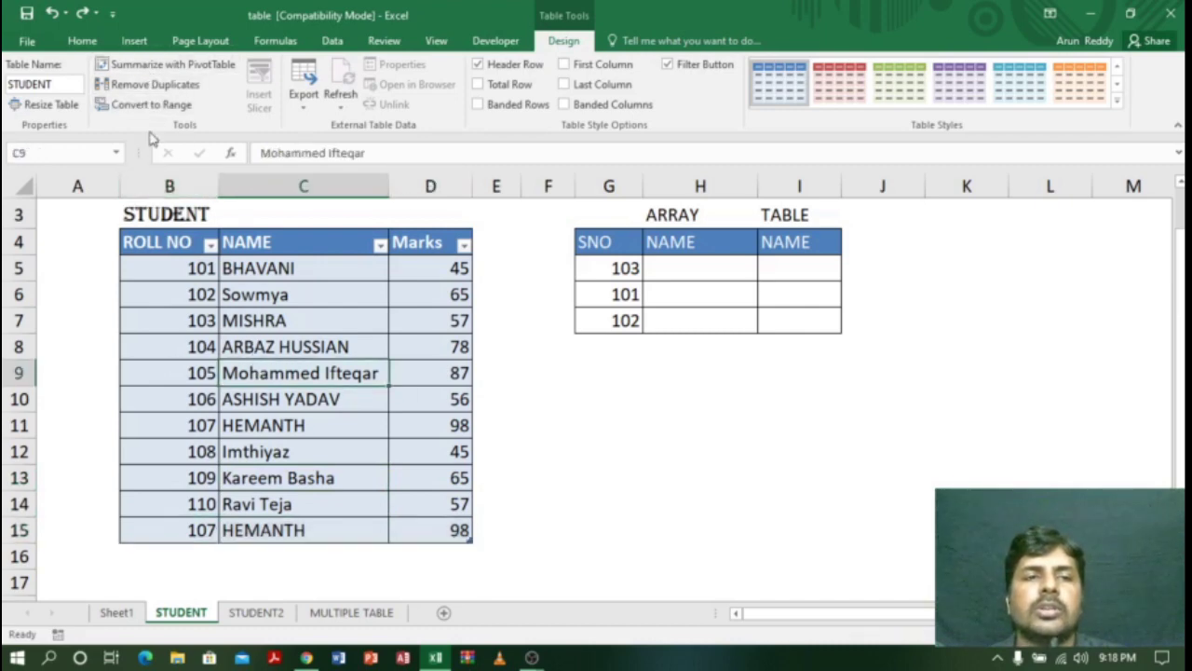
left_click(149, 86)
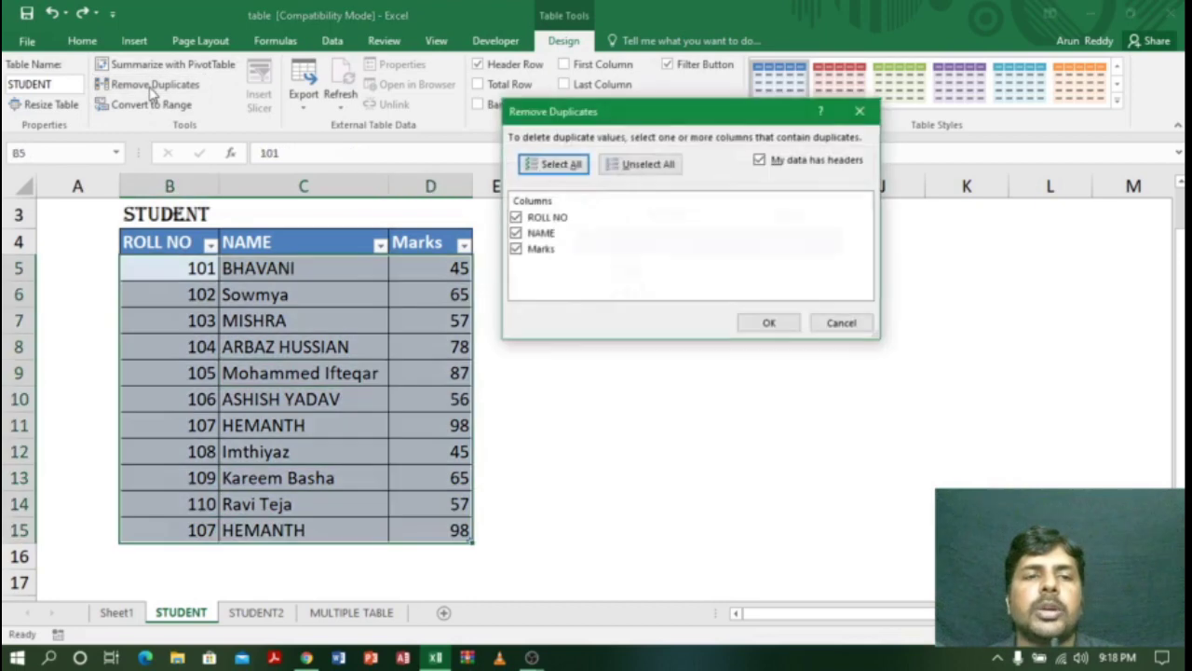
left_click(769, 325)
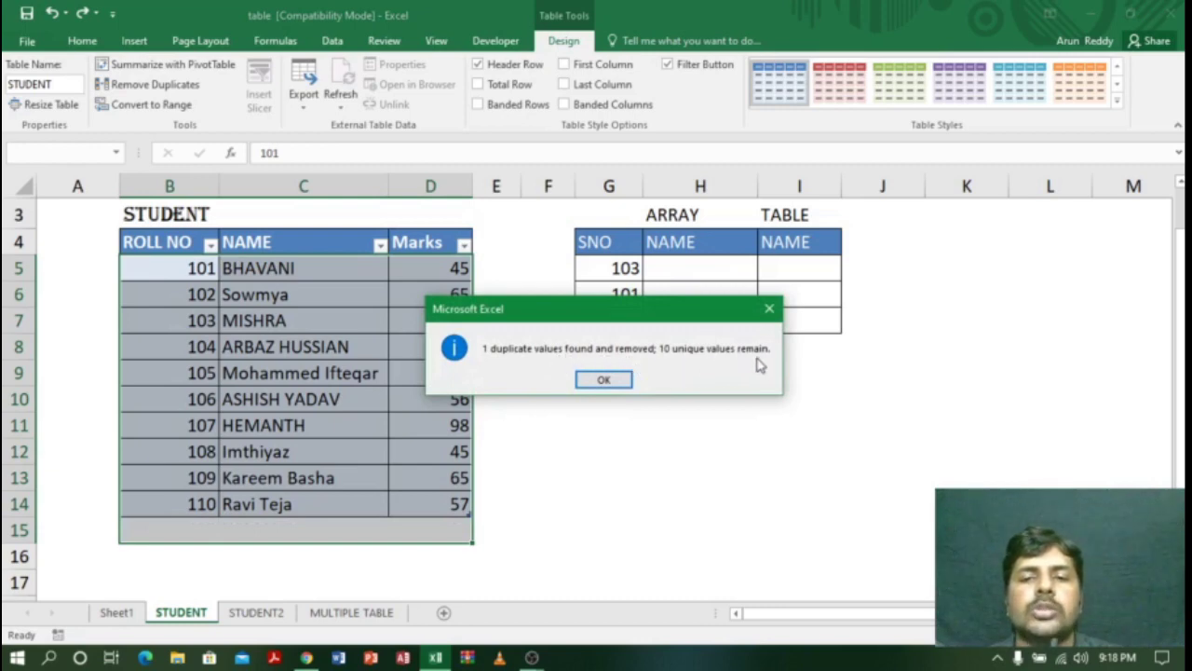
left_click(603, 384)
left_click(337, 380)
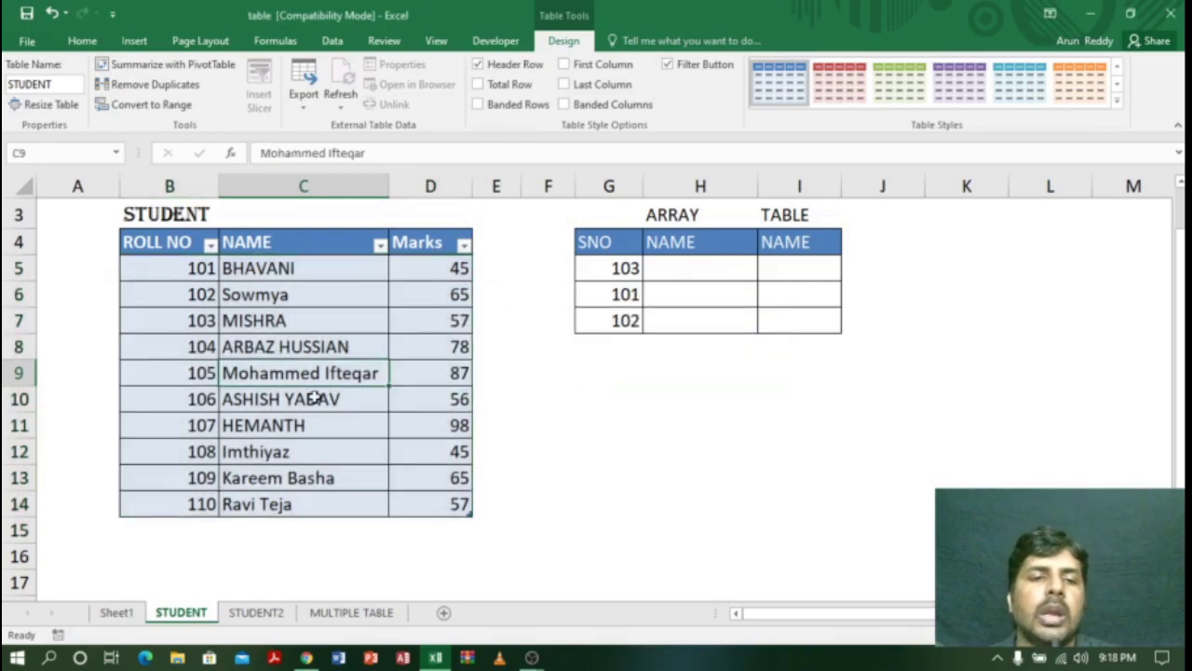
Step: Review the records in B5:D14 of the STUDENT table after the duplicate removal
left_click(313, 397)
left_click_drag(249, 270, 311, 503)
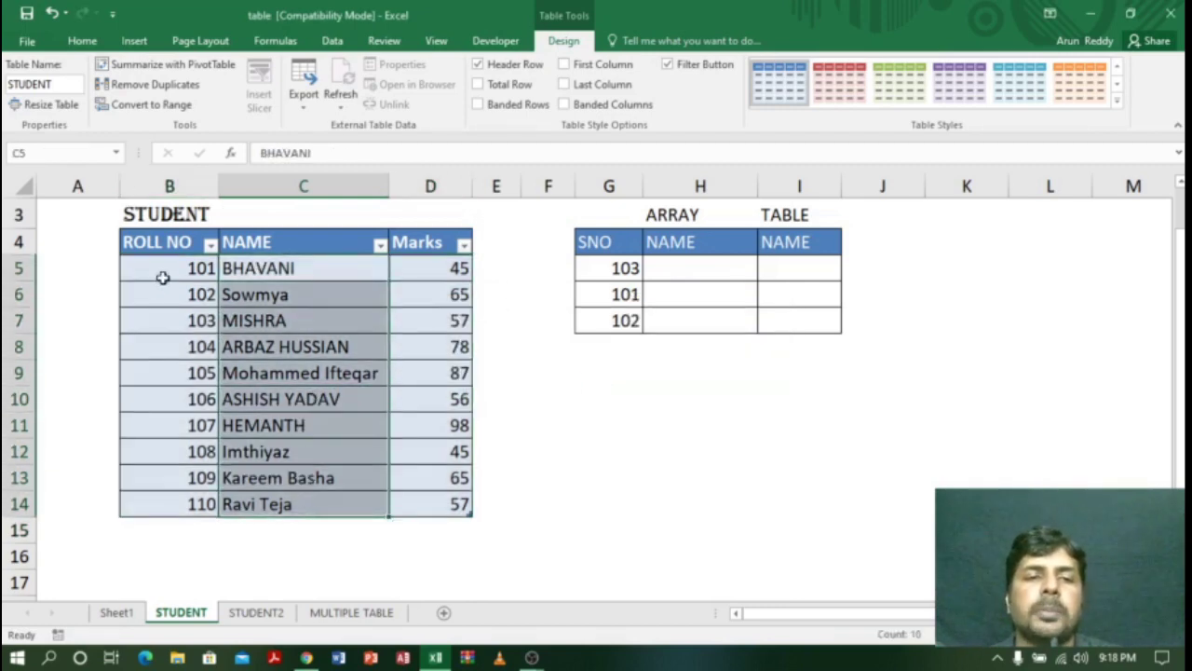
left_click_drag(168, 270, 422, 494)
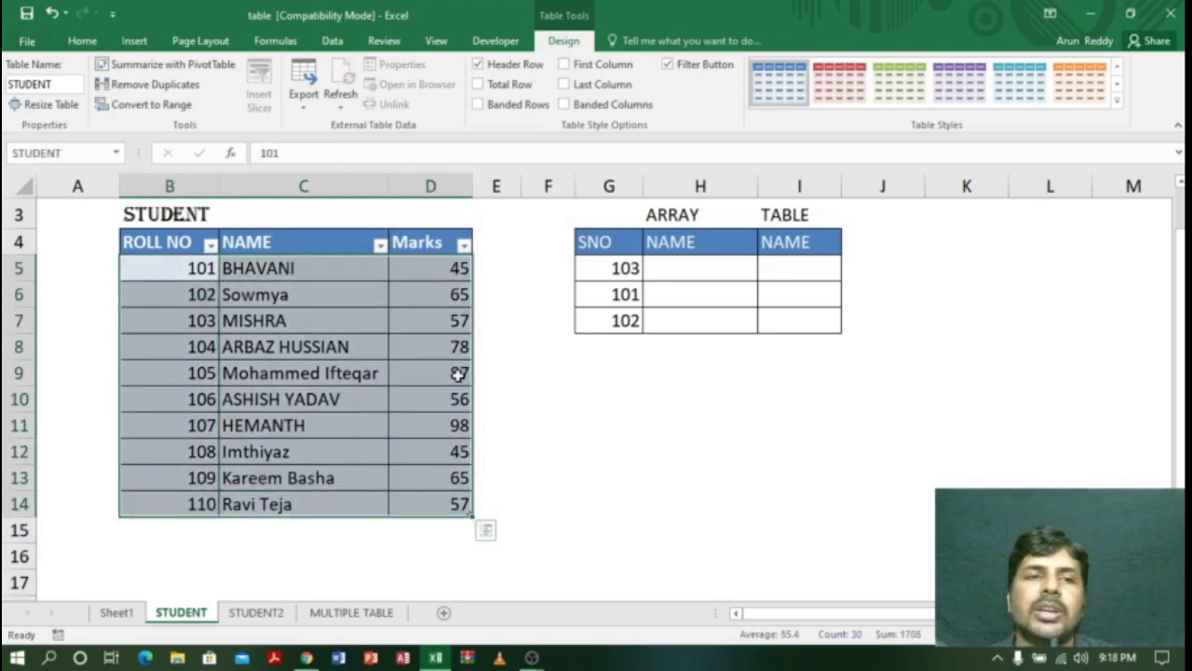
left_click(346, 374)
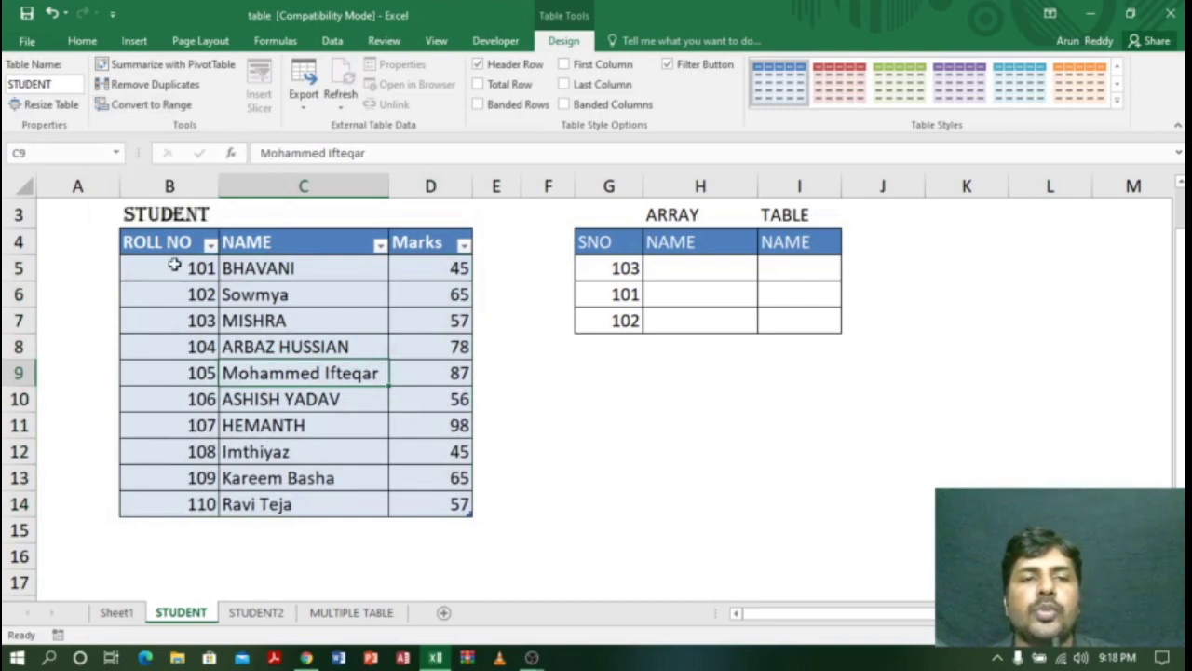
Step: Convert the STUDENT table in B4:D14 to a normal range
left_click_drag(165, 240, 450, 268)
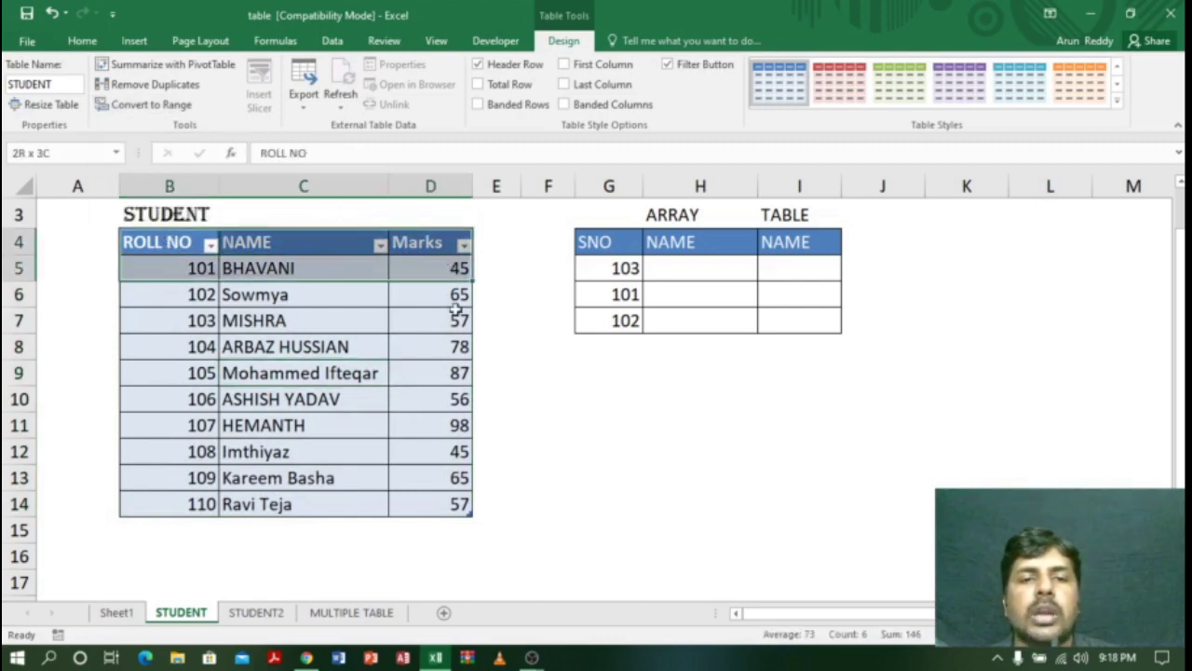
left_click_drag(456, 311, 452, 503)
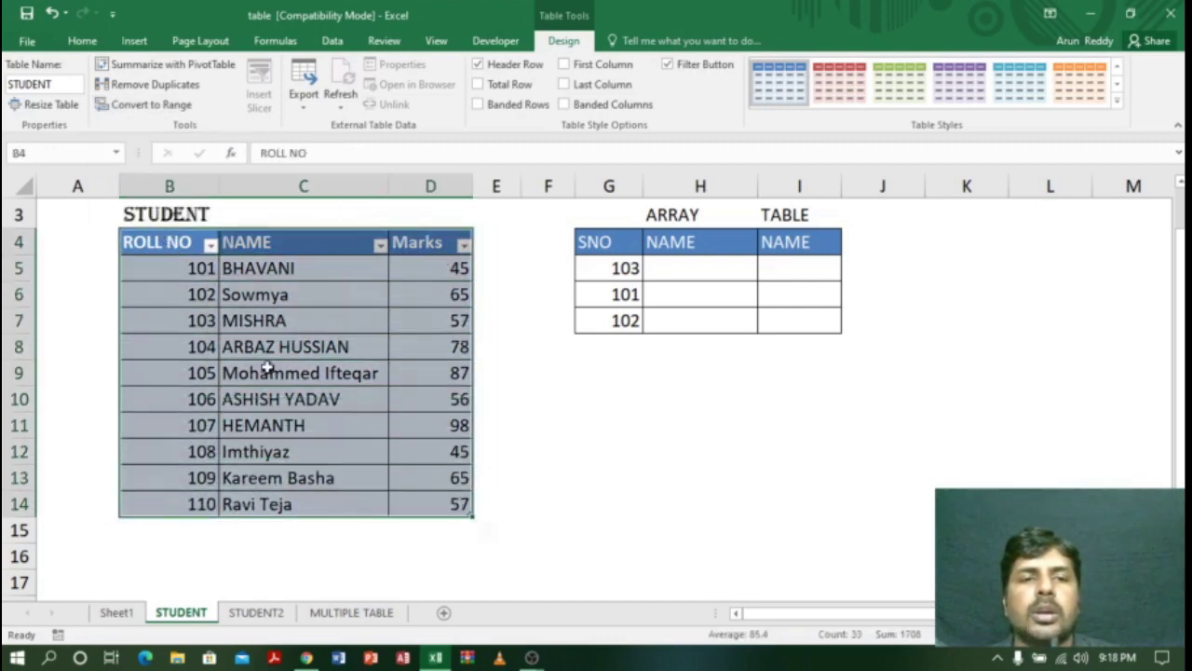
left_click_drag(184, 244, 437, 509)
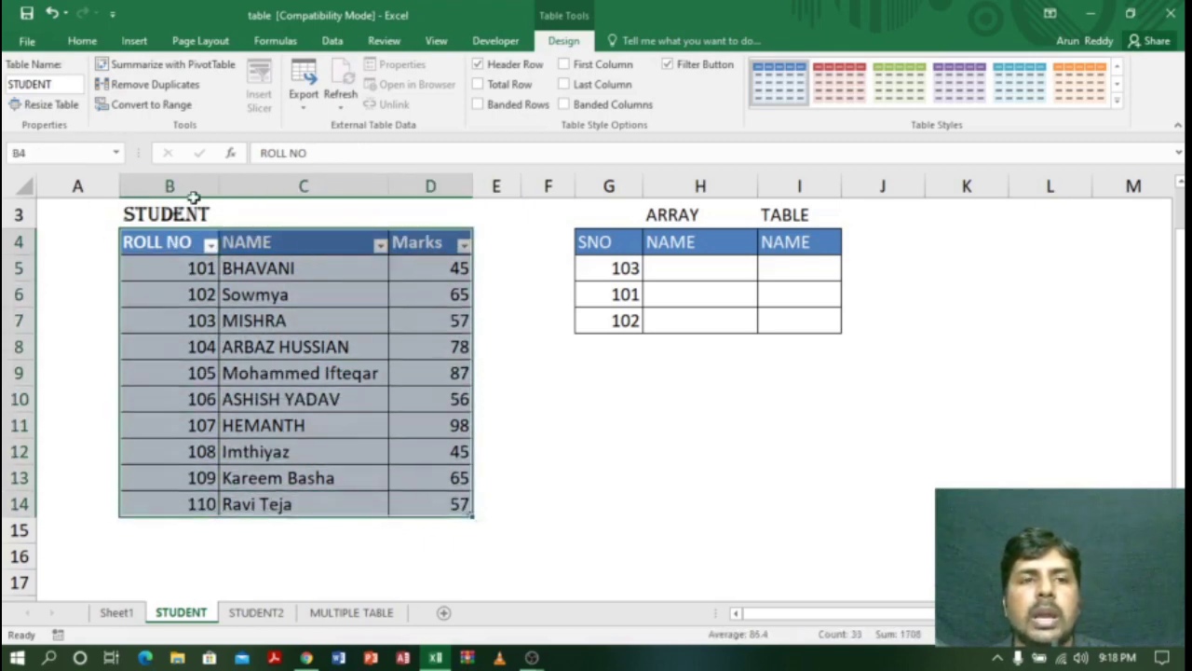
left_click(155, 106)
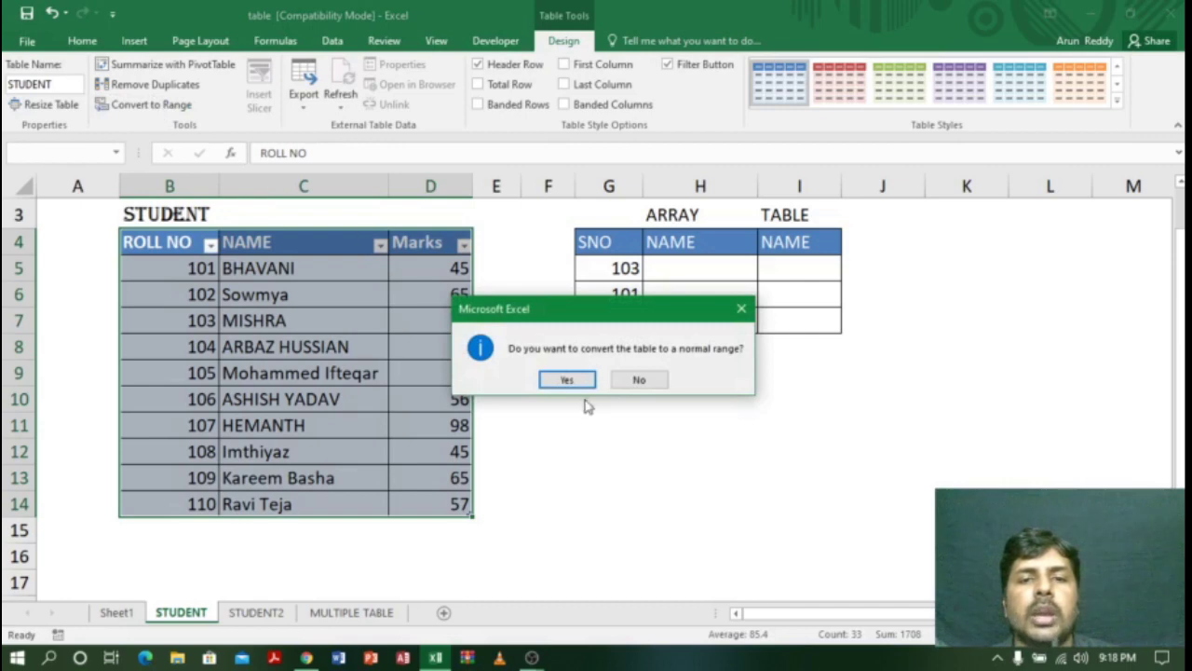
left_click(567, 380)
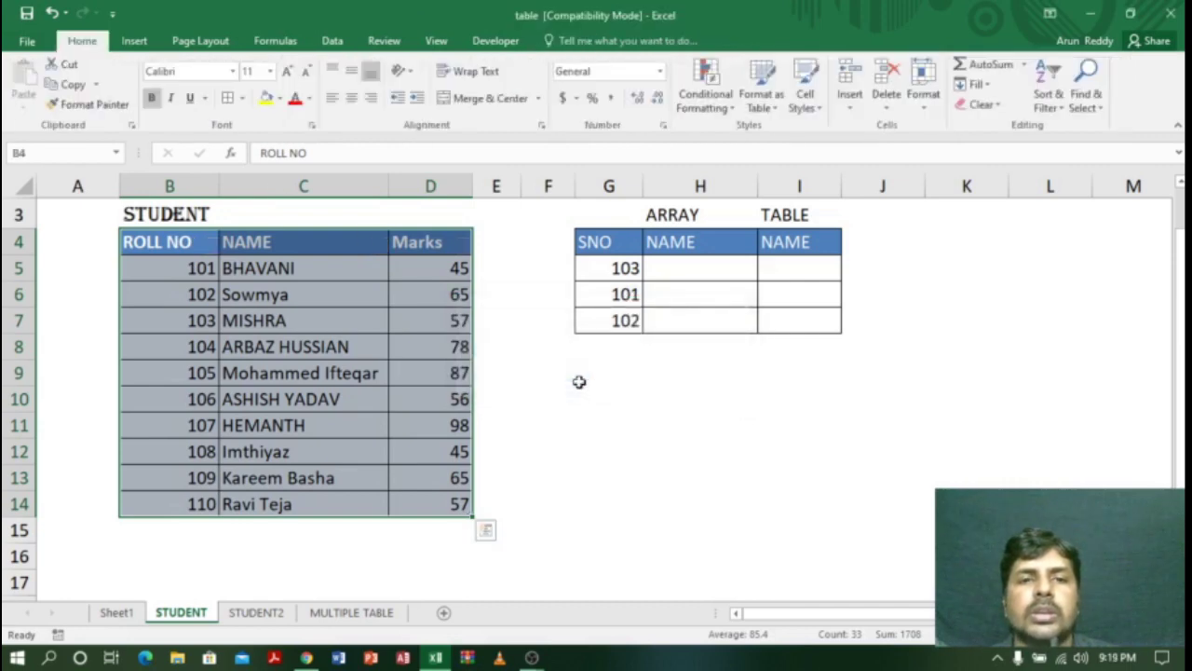
left_click(345, 352)
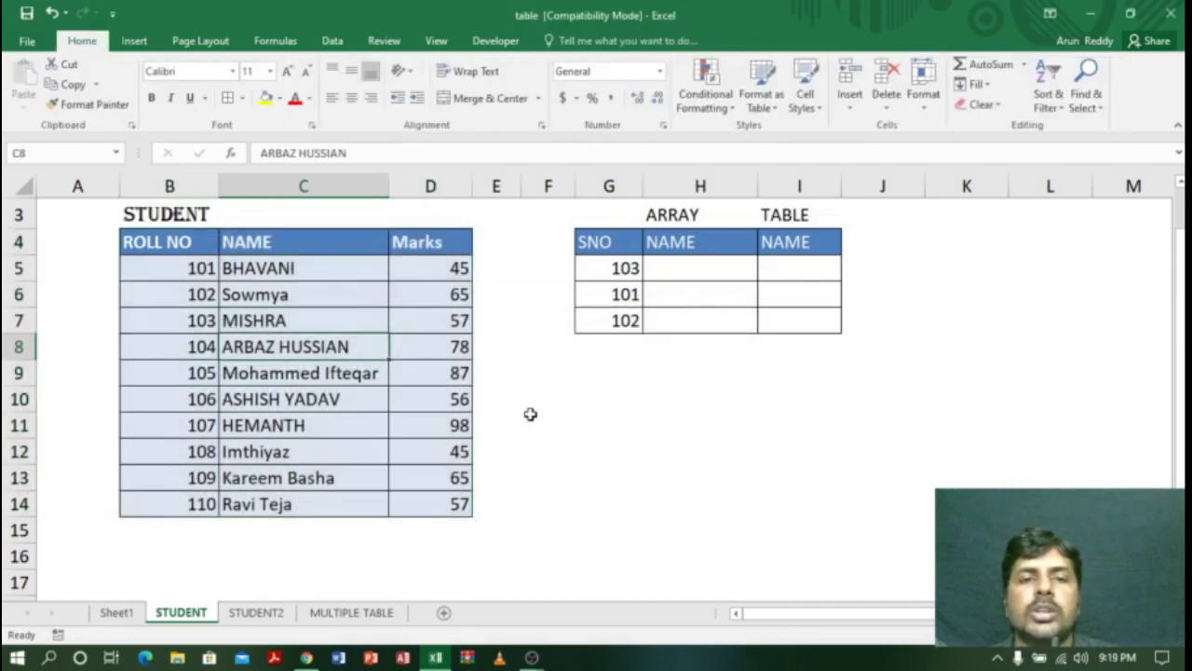
Step: Examine the plain student data range B4:D14 for its remaining formatting and missing table features
left_click(312, 366)
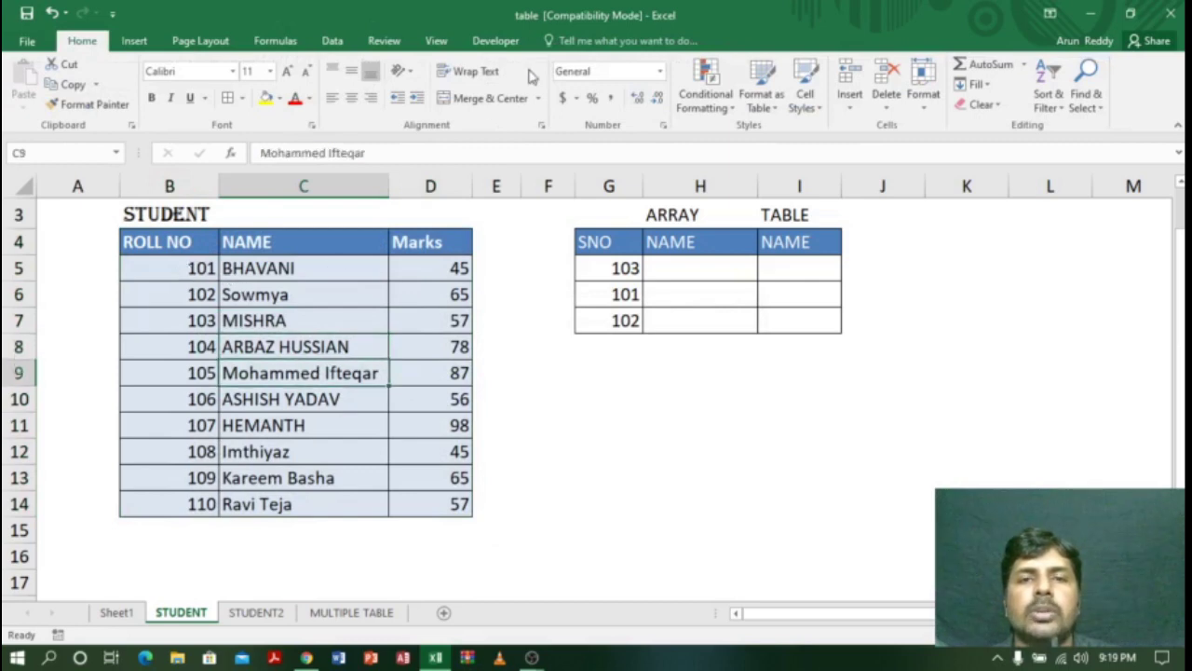
left_click(254, 341)
left_click_drag(170, 240, 447, 491)
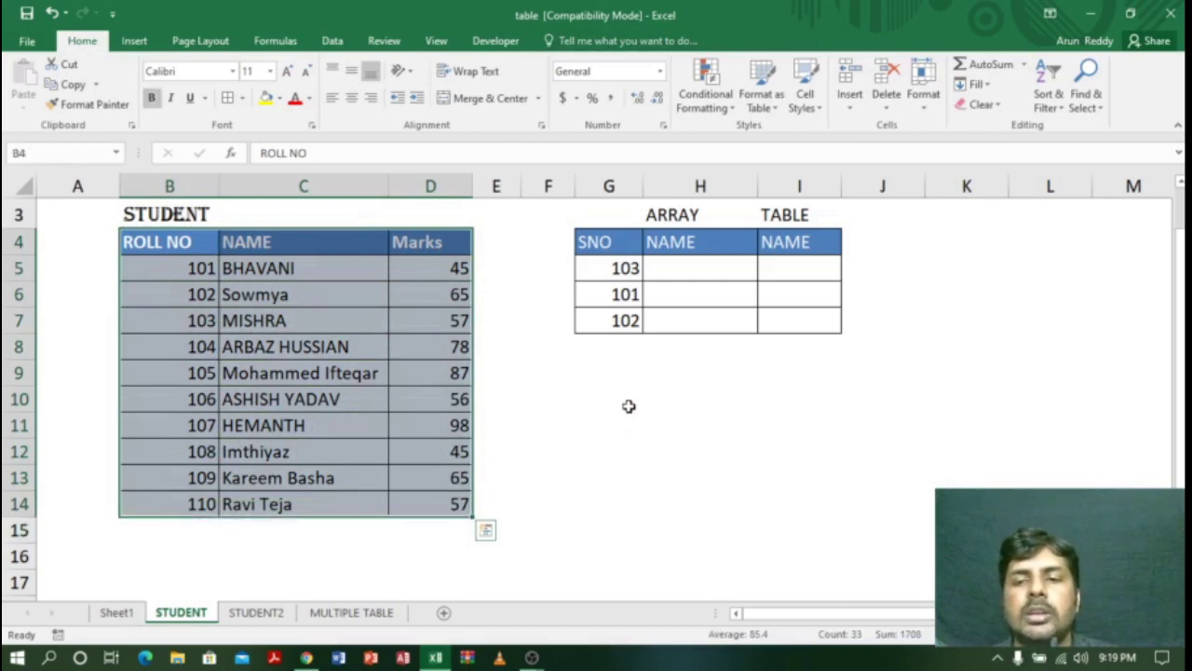
left_click(275, 374)
left_click_drag(178, 239, 434, 519)
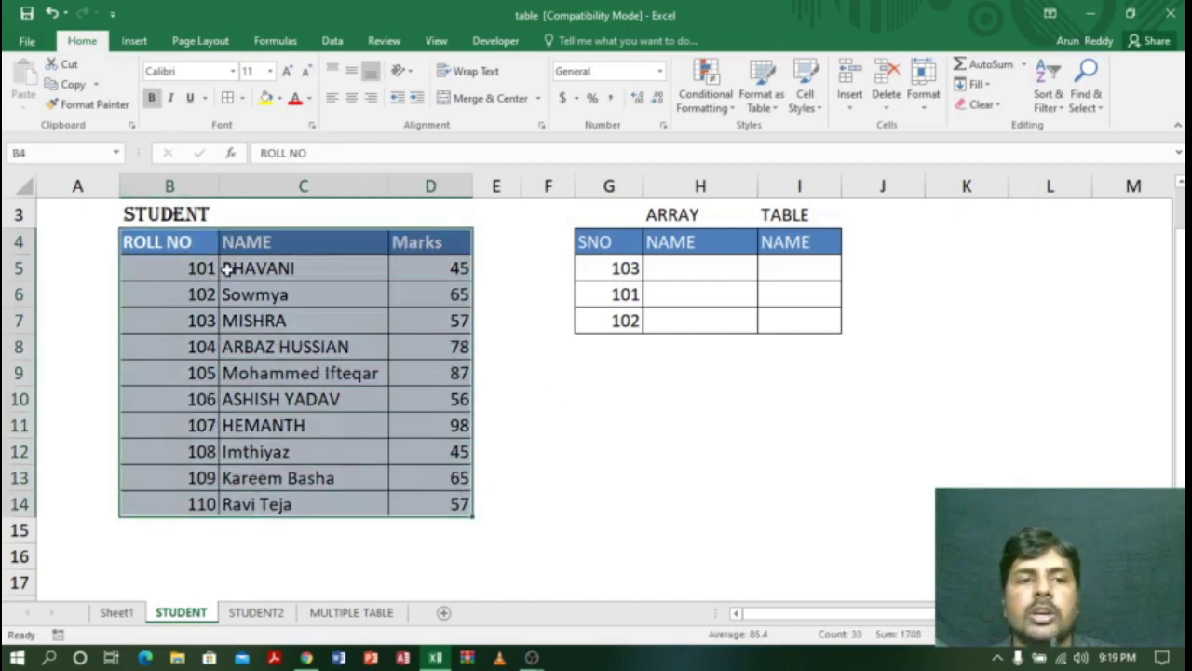
left_click(233, 420)
Step: Create a table from the range B4:D14 with headers and name it STUDENT
left_click_drag(159, 243, 459, 501)
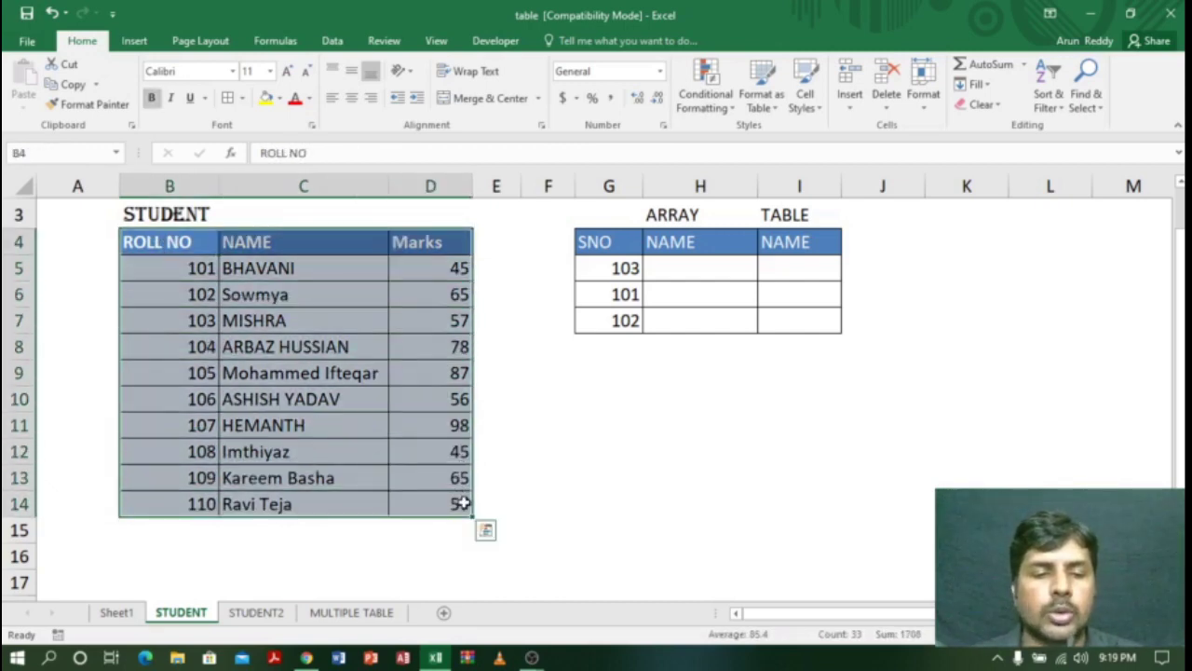
key("ctrl+t")
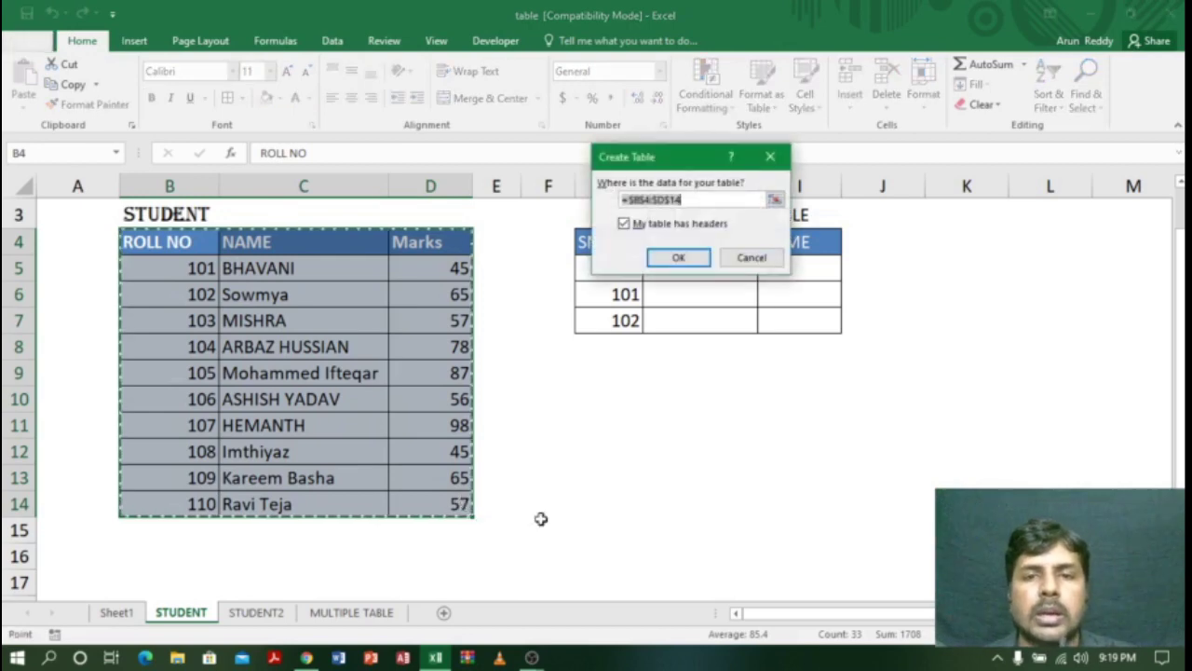
left_click(681, 256)
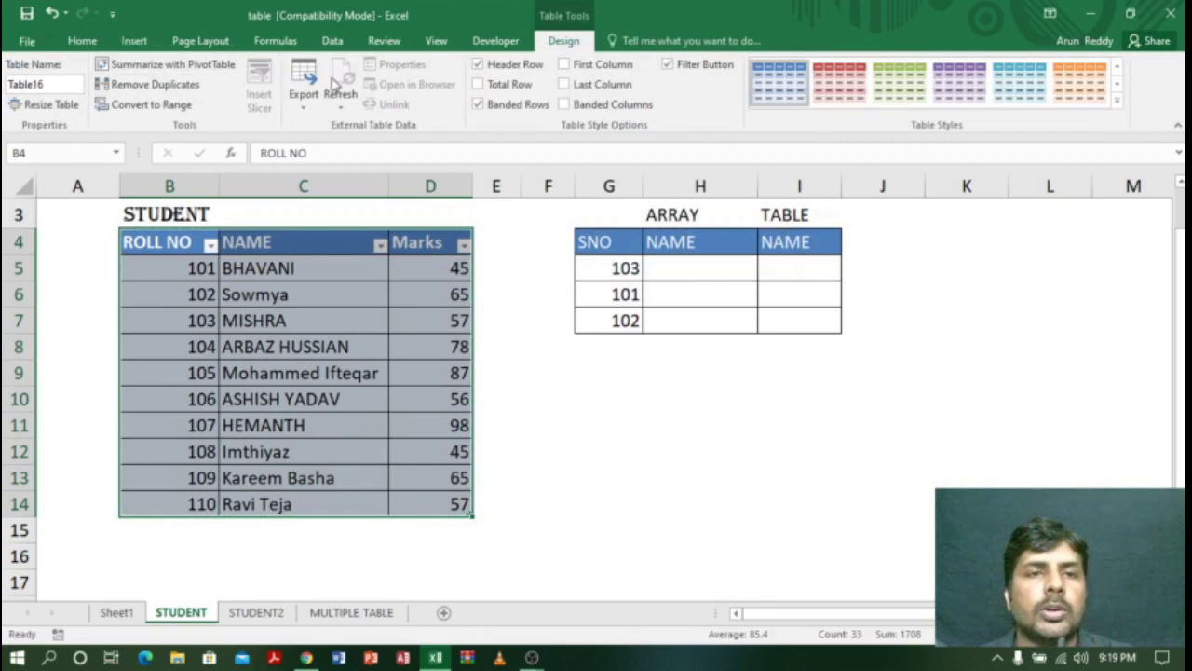
left_click(51, 84)
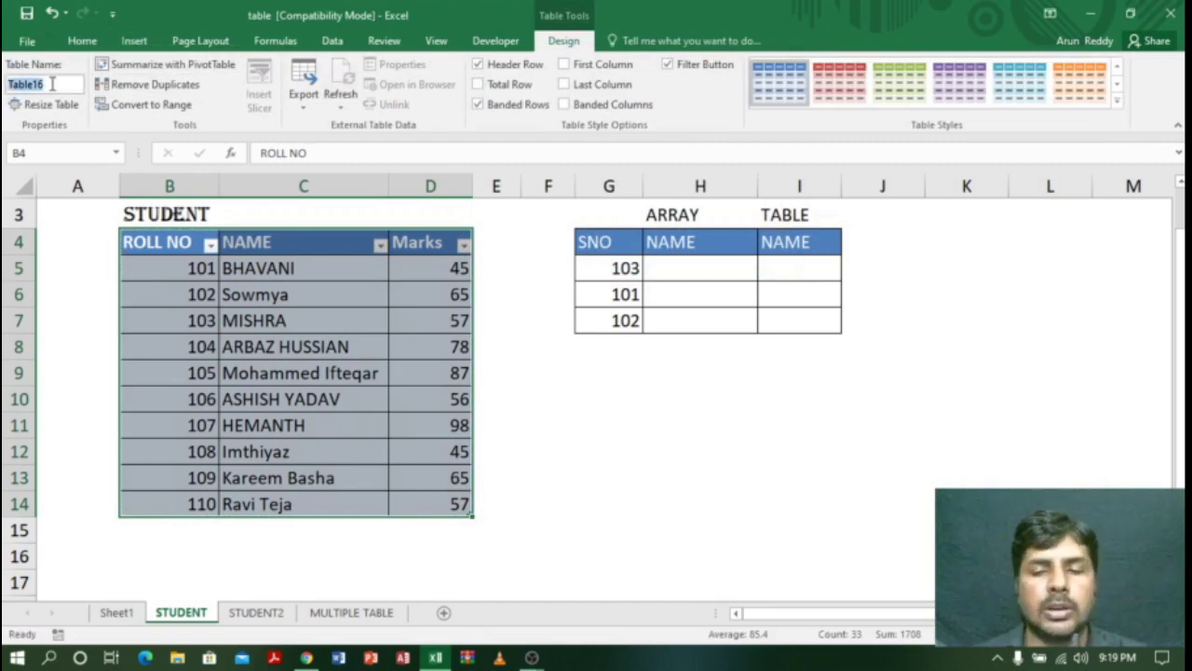
key("BackSpace")
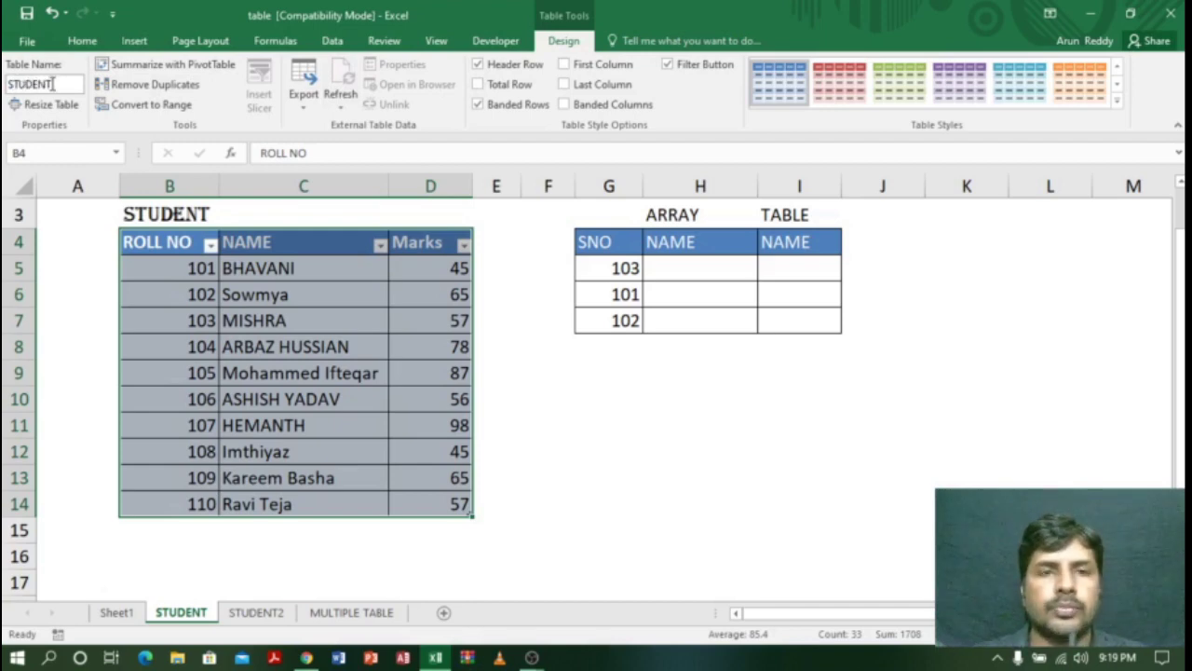
left_click(245, 340)
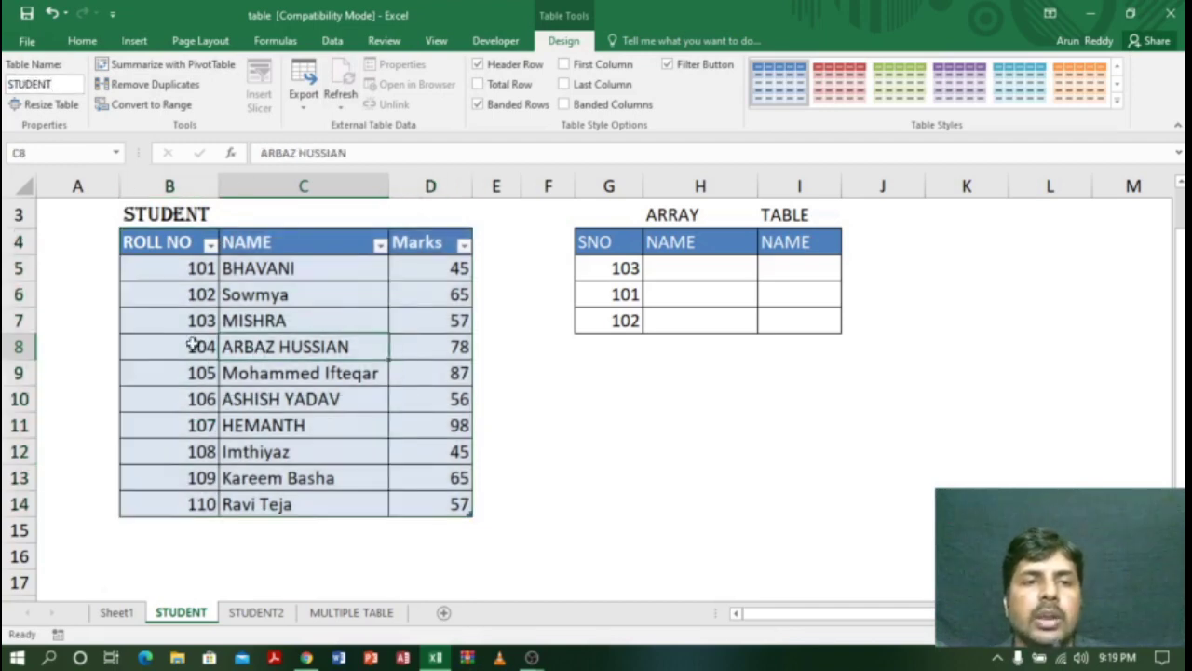
Step: Review the STUDENT table range and compare the empty ARRAY and TABLE name cells H5 and I5
left_click(180, 239)
left_click_drag(179, 240, 444, 499)
left_click(380, 380)
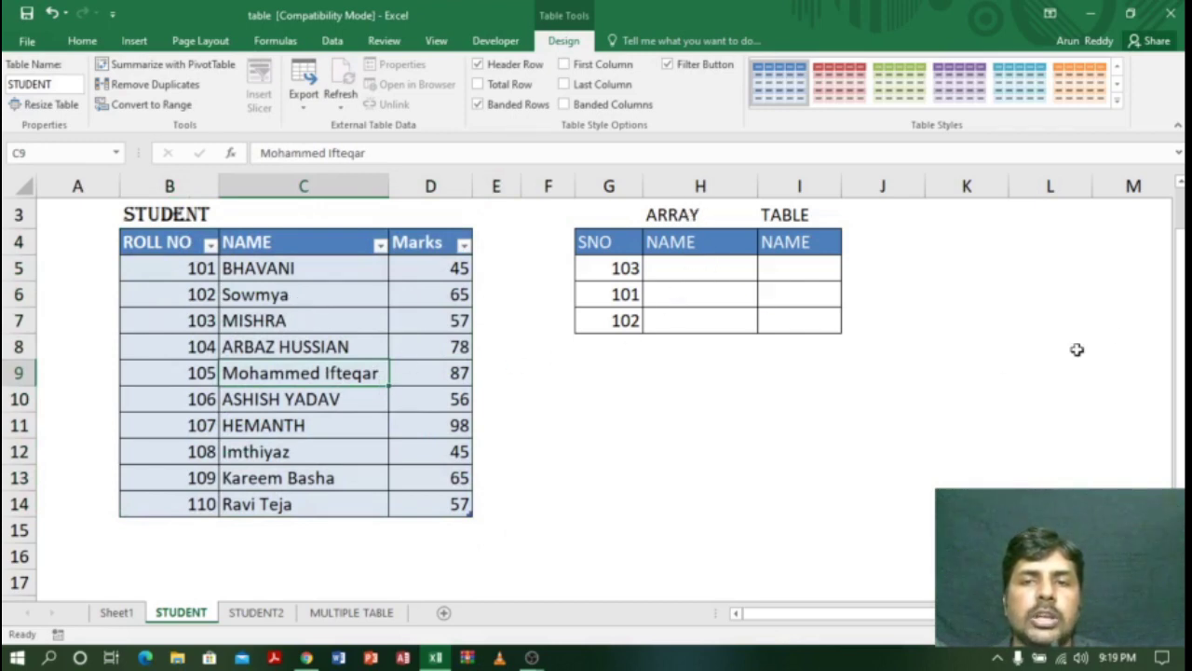
left_click_drag(1181, 274, 1182, 273)
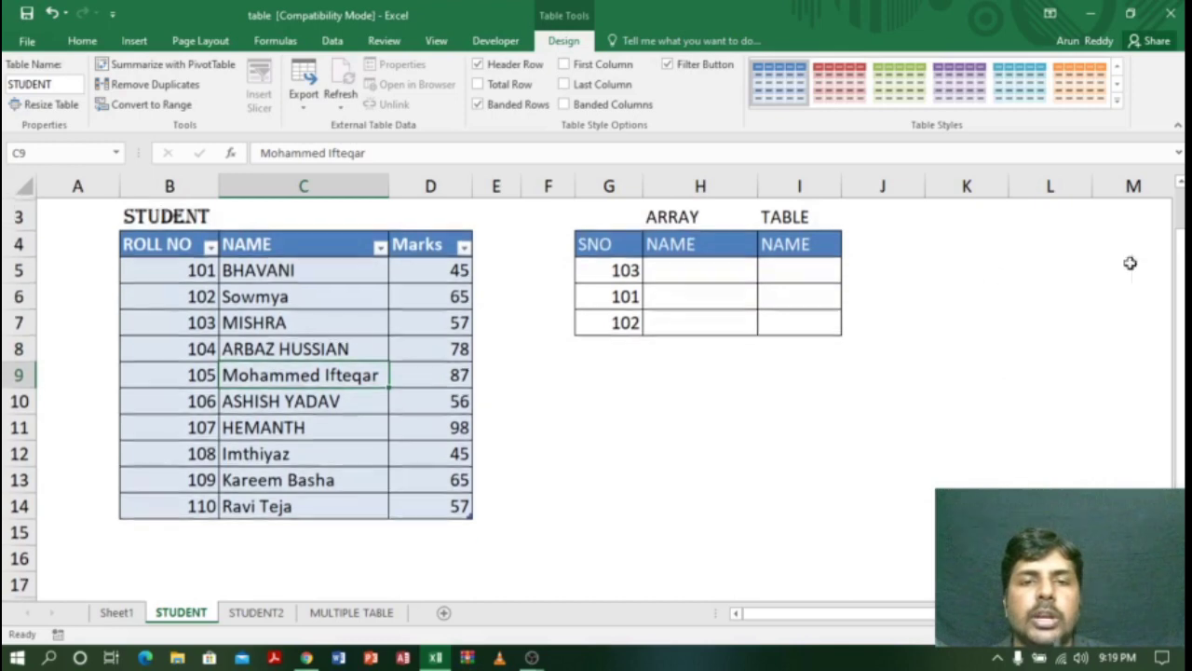
left_click(681, 272)
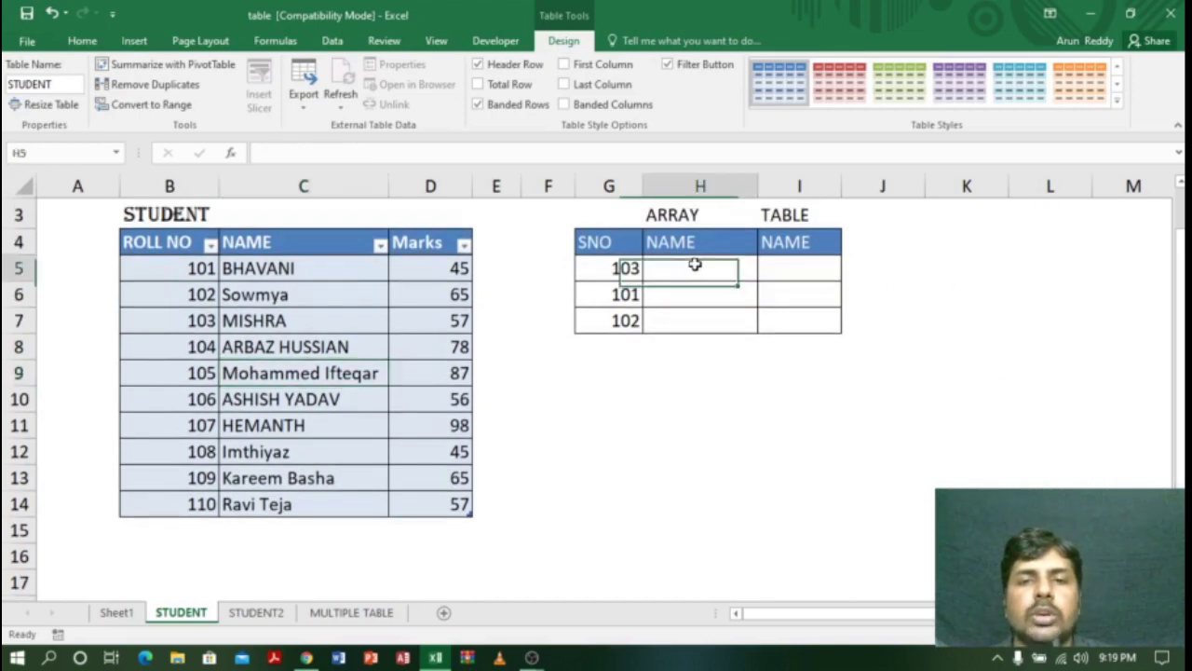
left_click(811, 267)
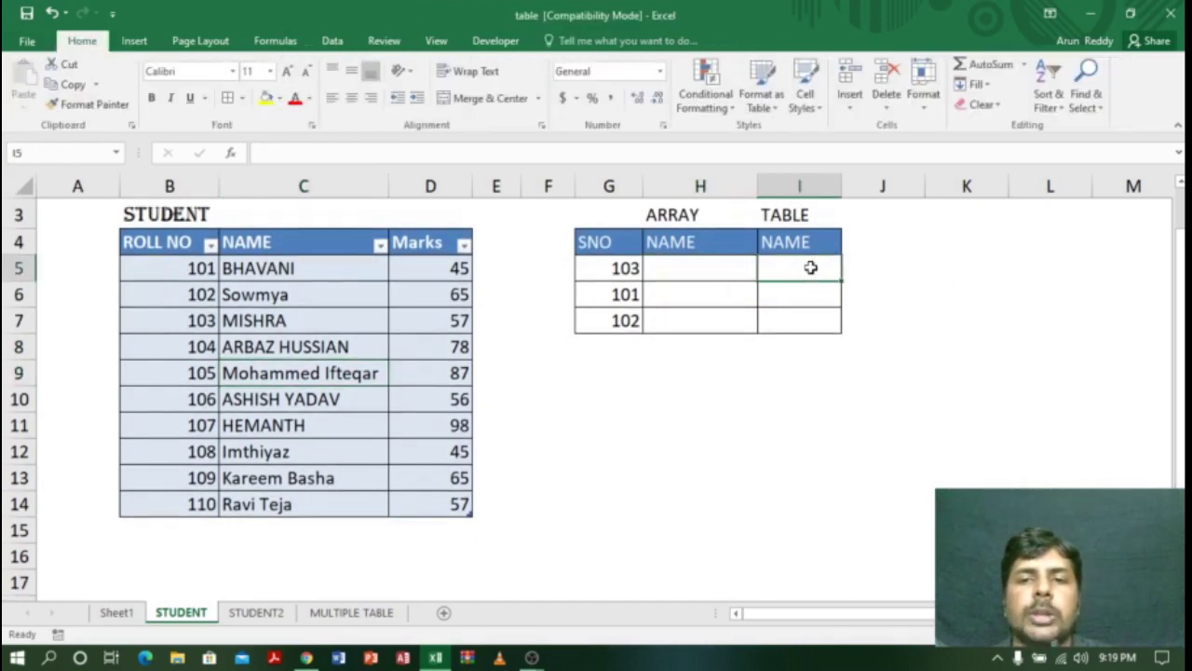
left_click(693, 268)
left_click(815, 265)
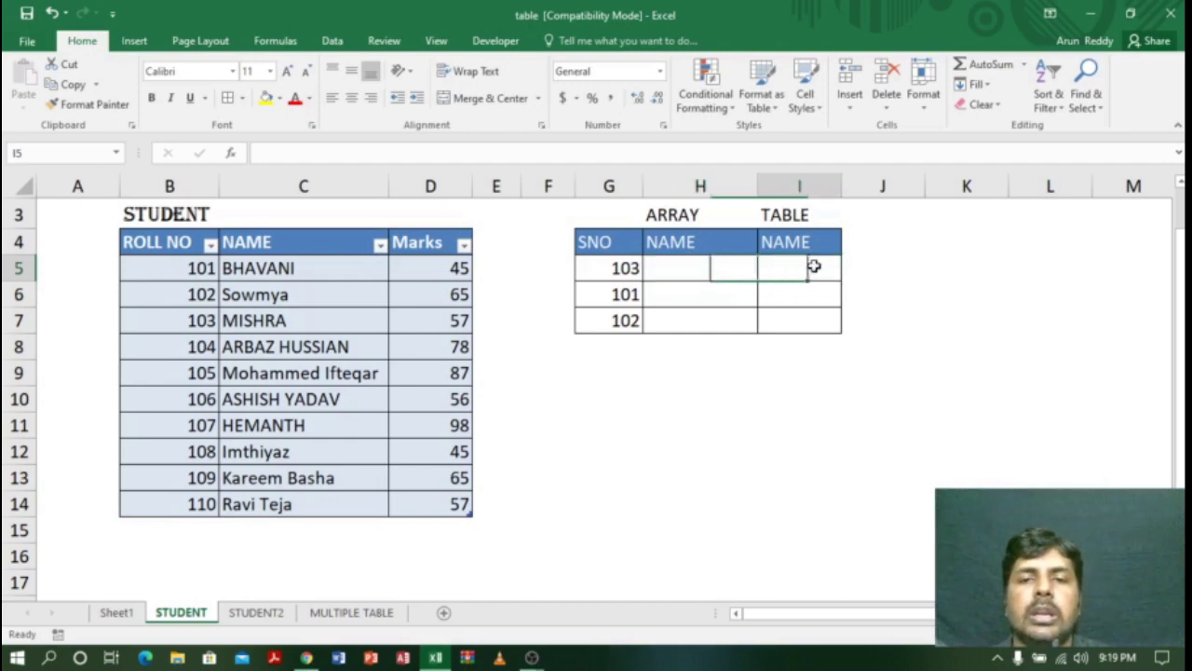
left_click(705, 276)
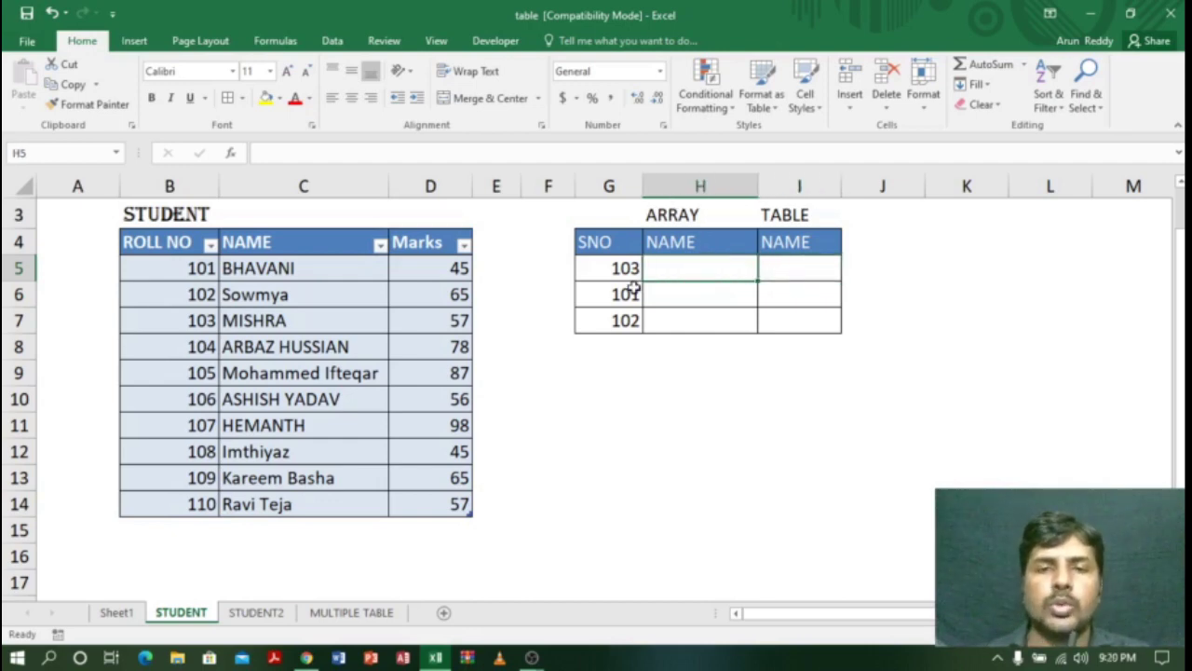
Step: Change the header in G4 to ROLL NO and widen column G to fit it
left_click(608, 242)
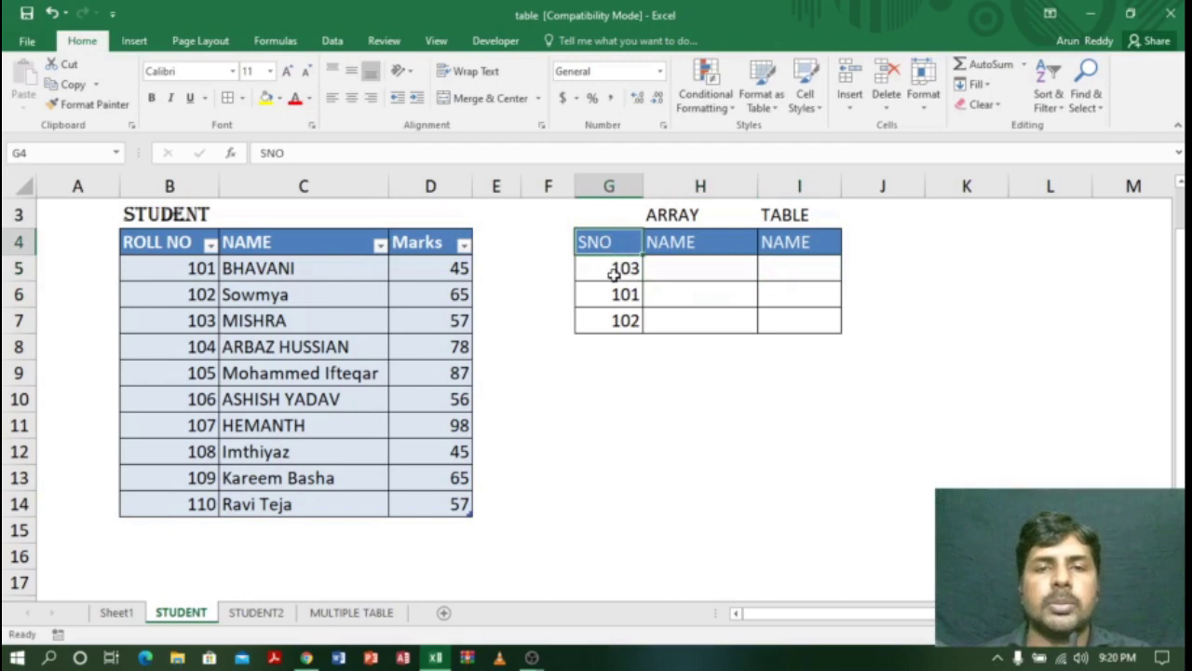
type("ROL")
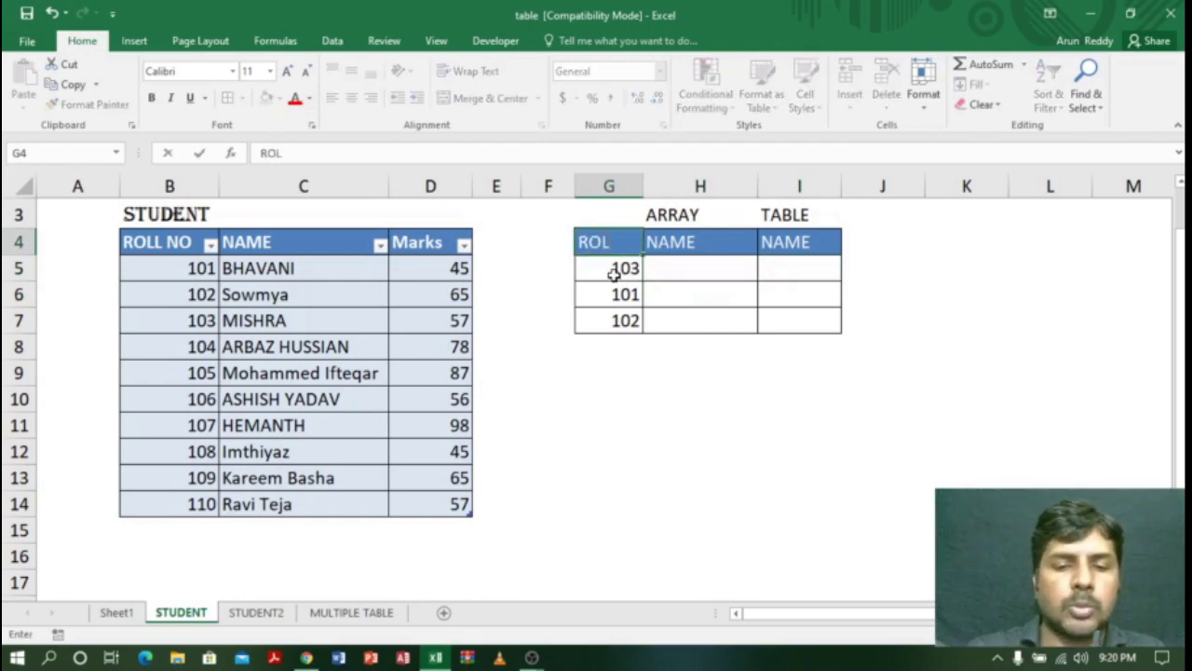
type("L NO")
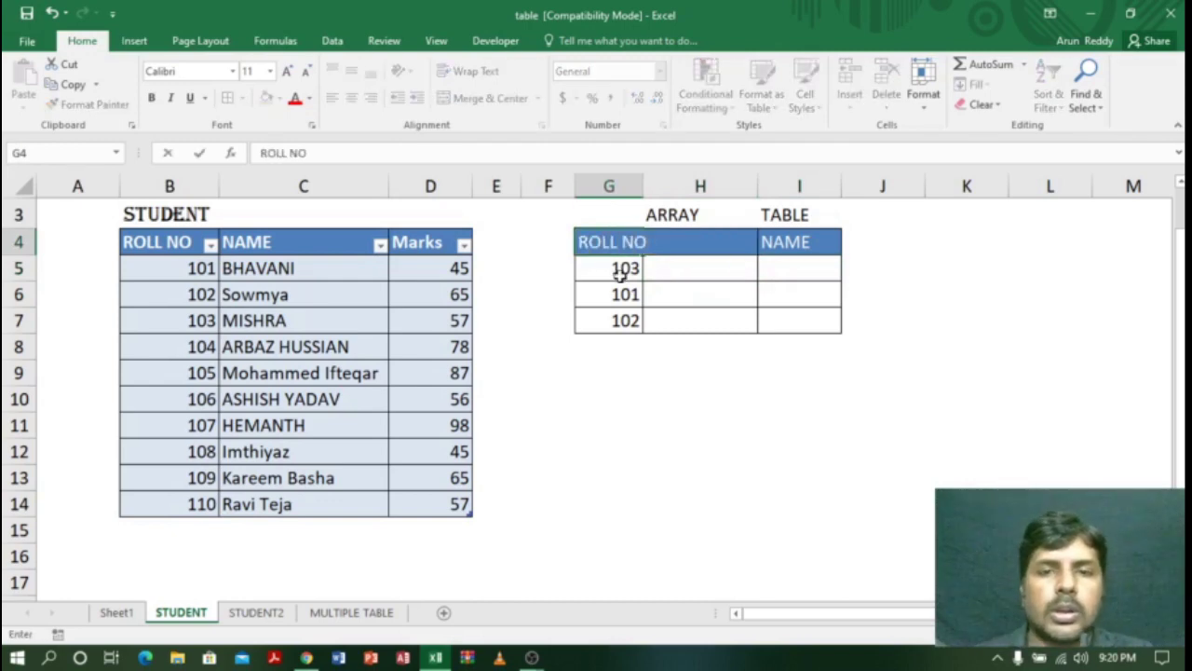
left_click(694, 291)
left_click(644, 187)
left_click(643, 187)
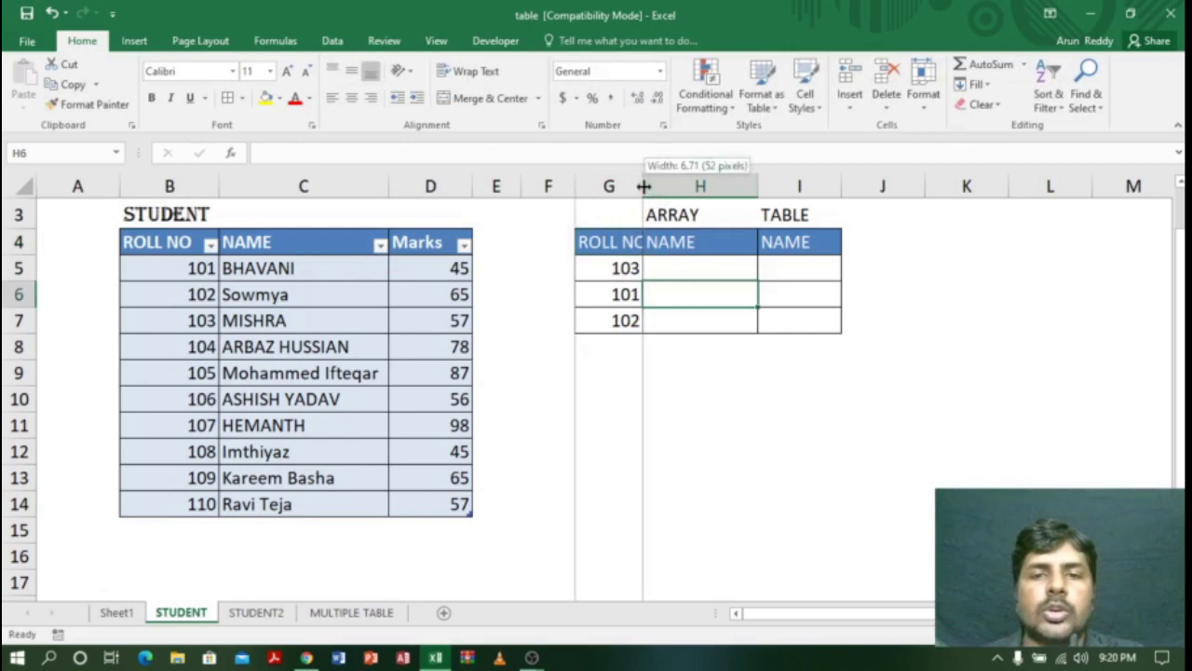
left_click(643, 188)
left_click_drag(643, 188, 655, 186)
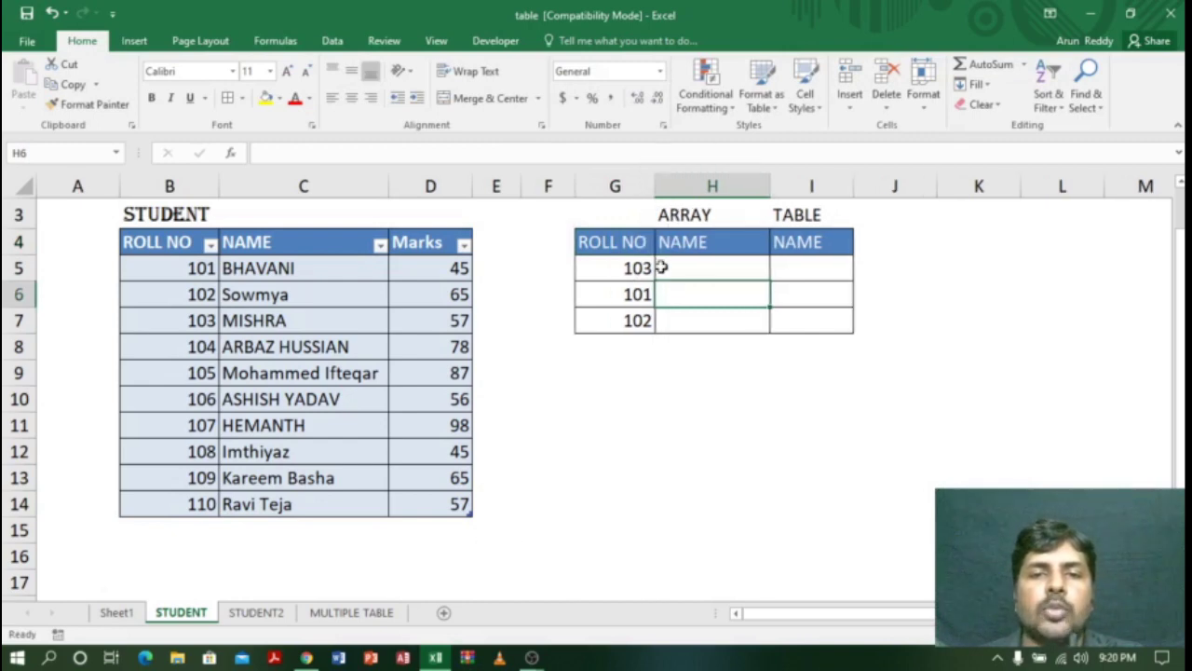
left_click(698, 269)
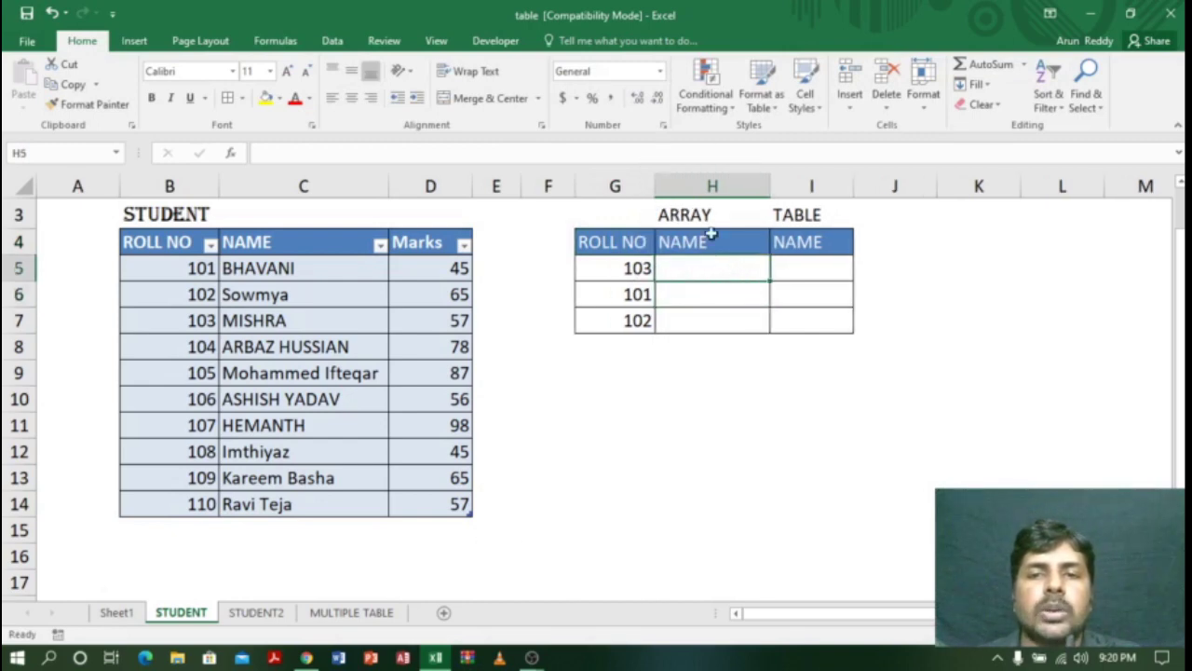
left_click(713, 184)
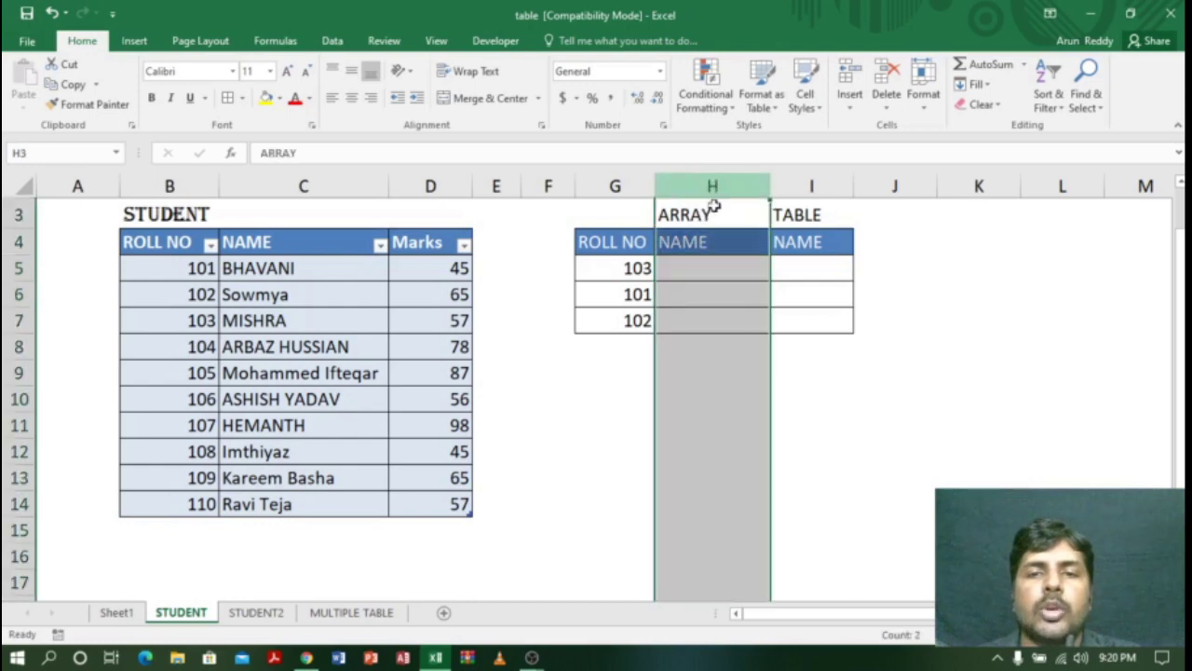
left_click(815, 183)
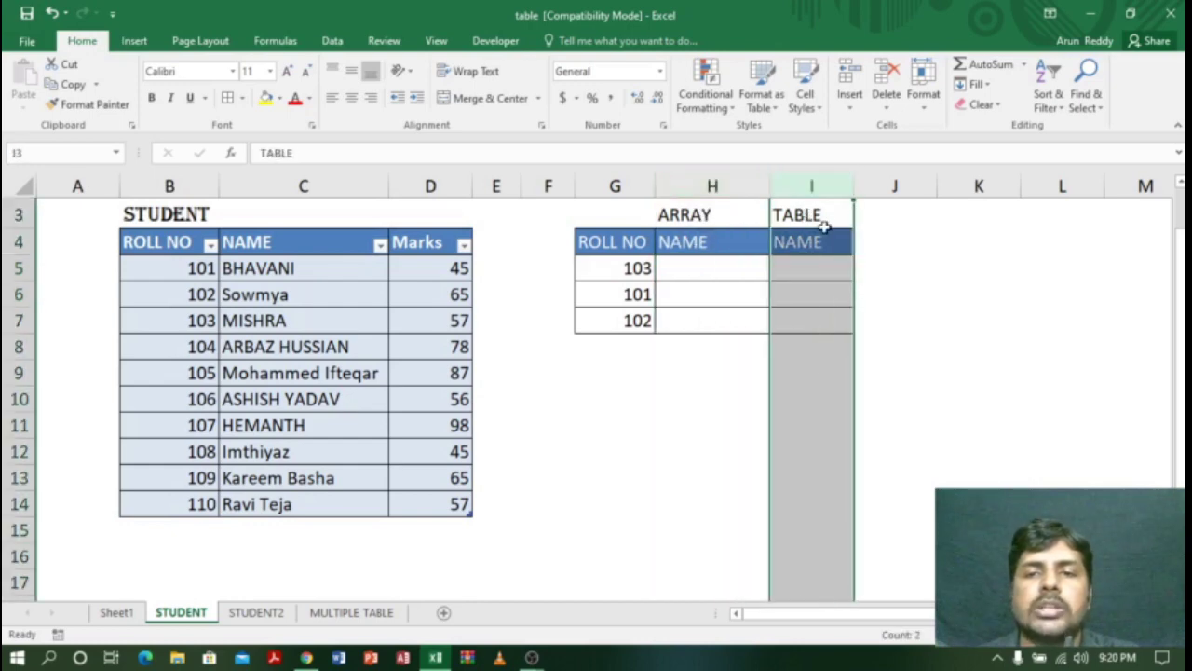
left_click(702, 271)
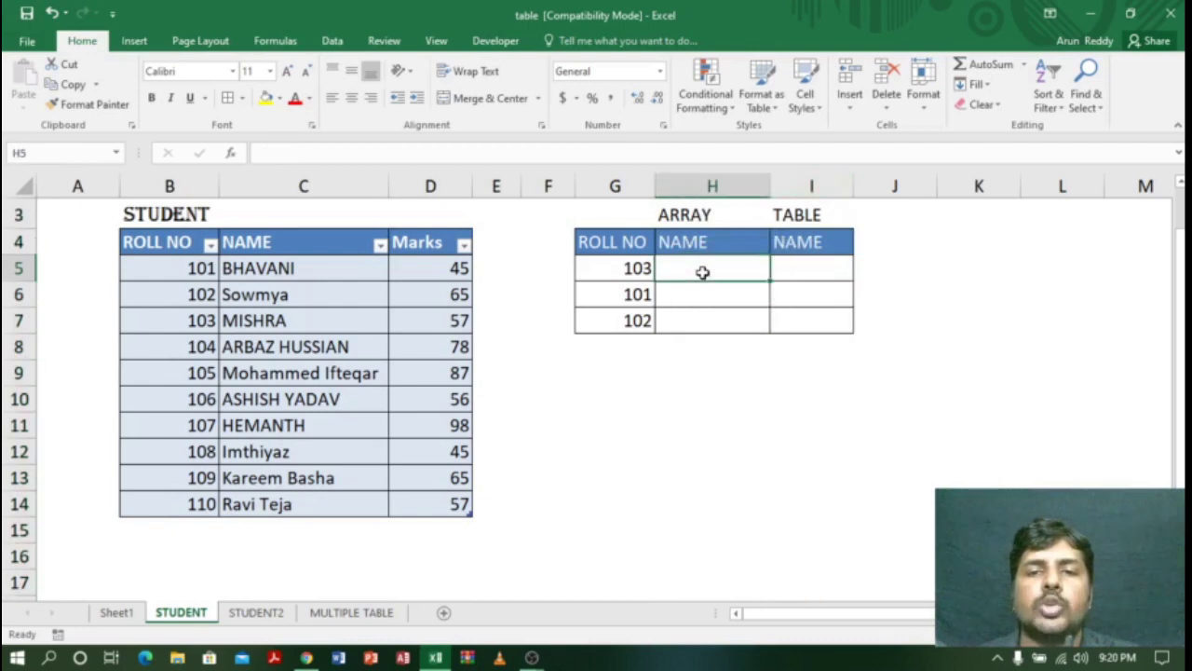
type("=")
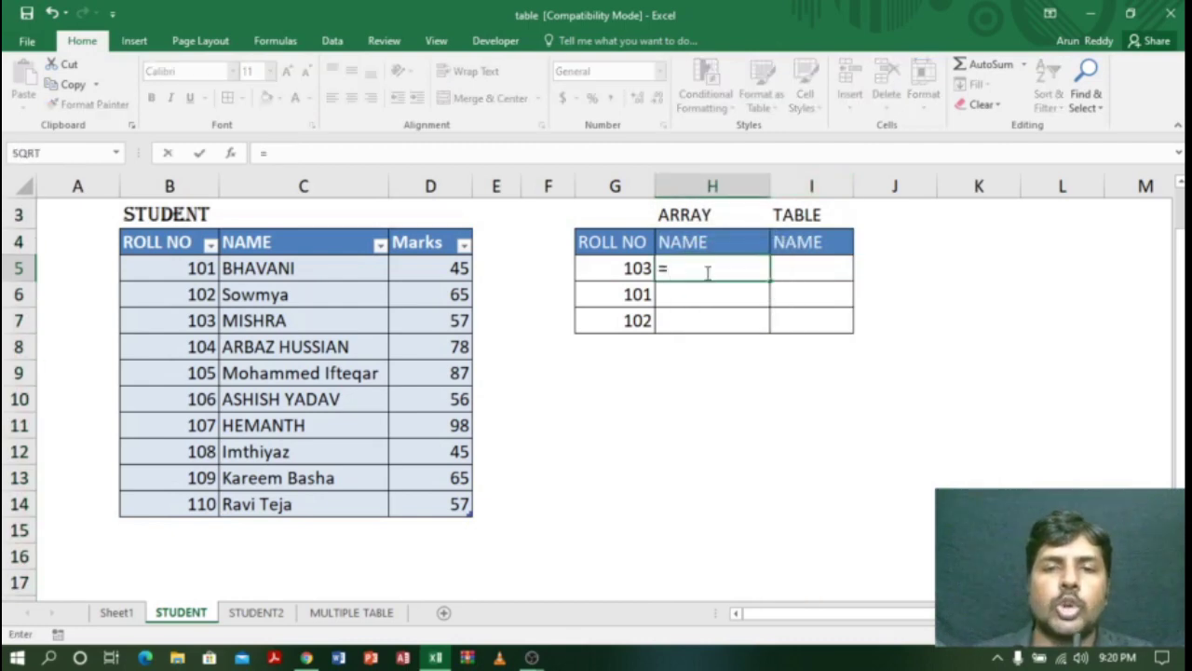
type("VLOOO")
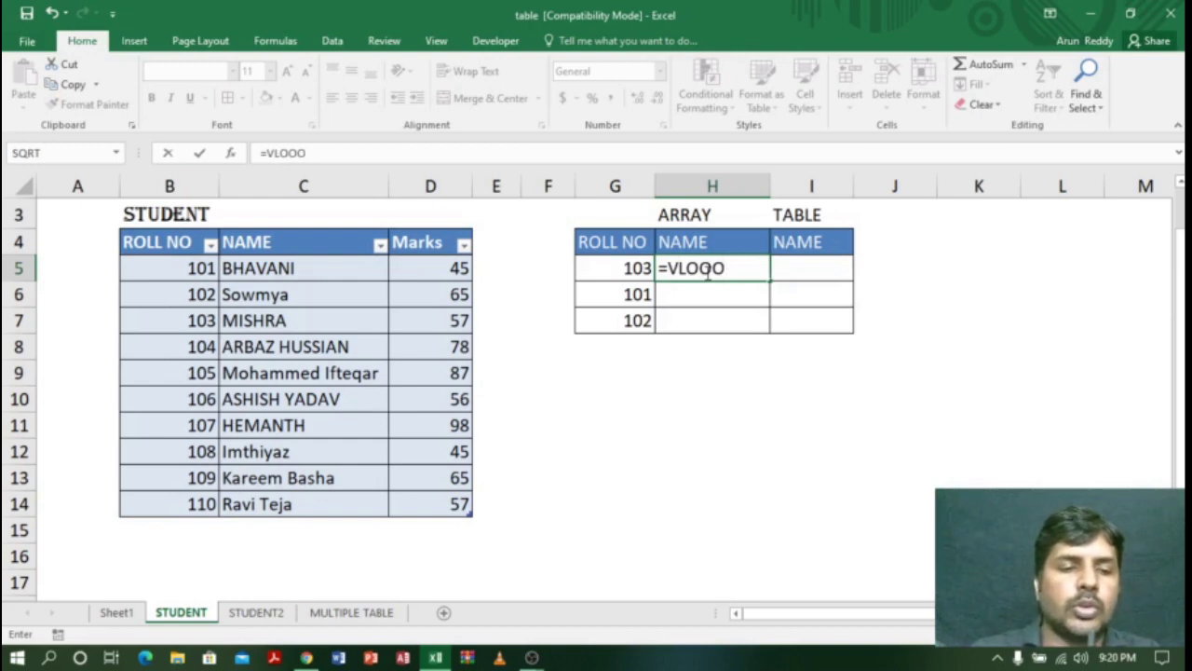
key("Tab")
left_click(705, 270)
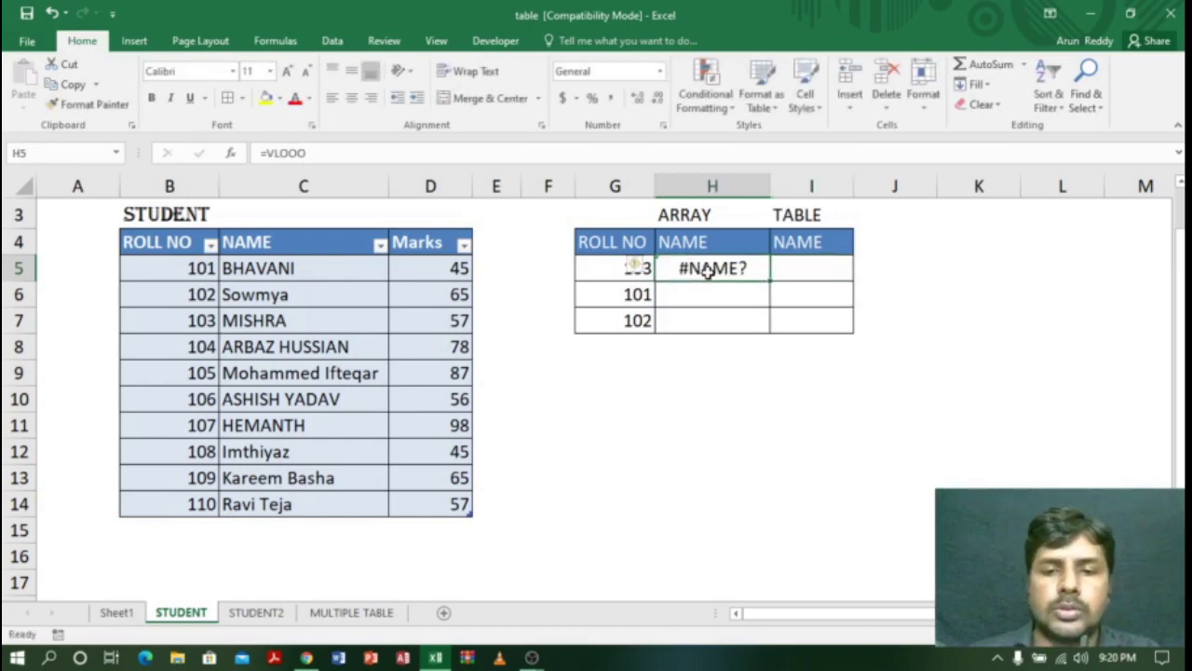
key("BackSpace")
Step: Enter the exact-match lookup formula =VLOOKUP(G5,B5:D14,2,0) in H5 under ARRAY
type("=VLOO")
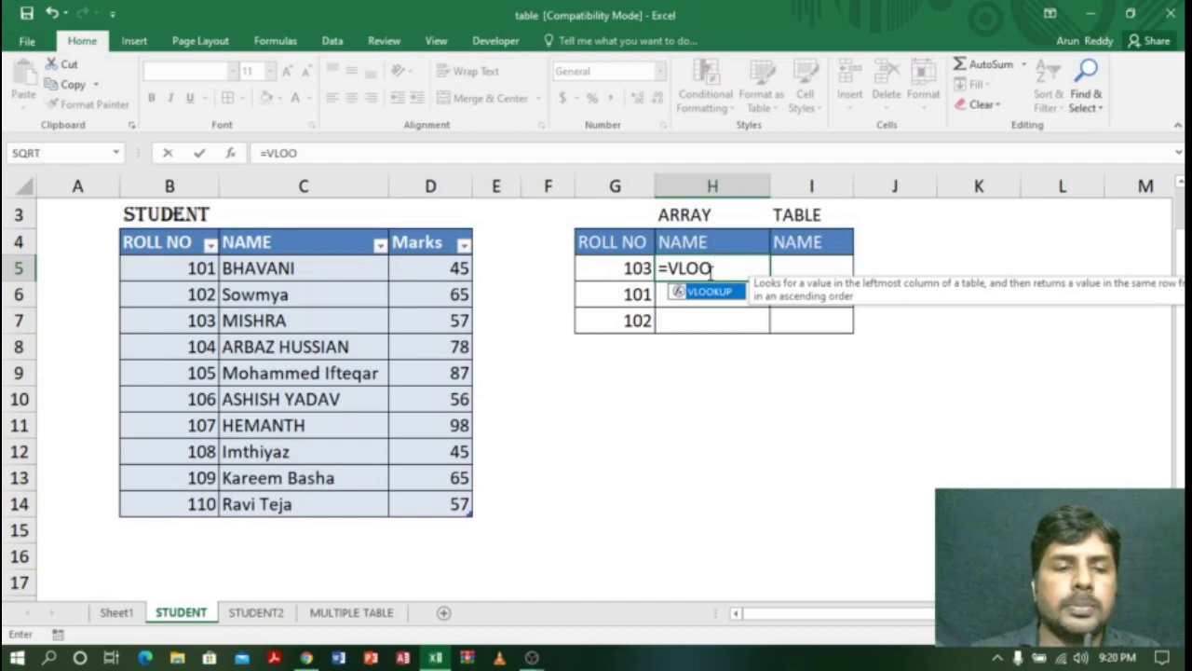
key("Tab")
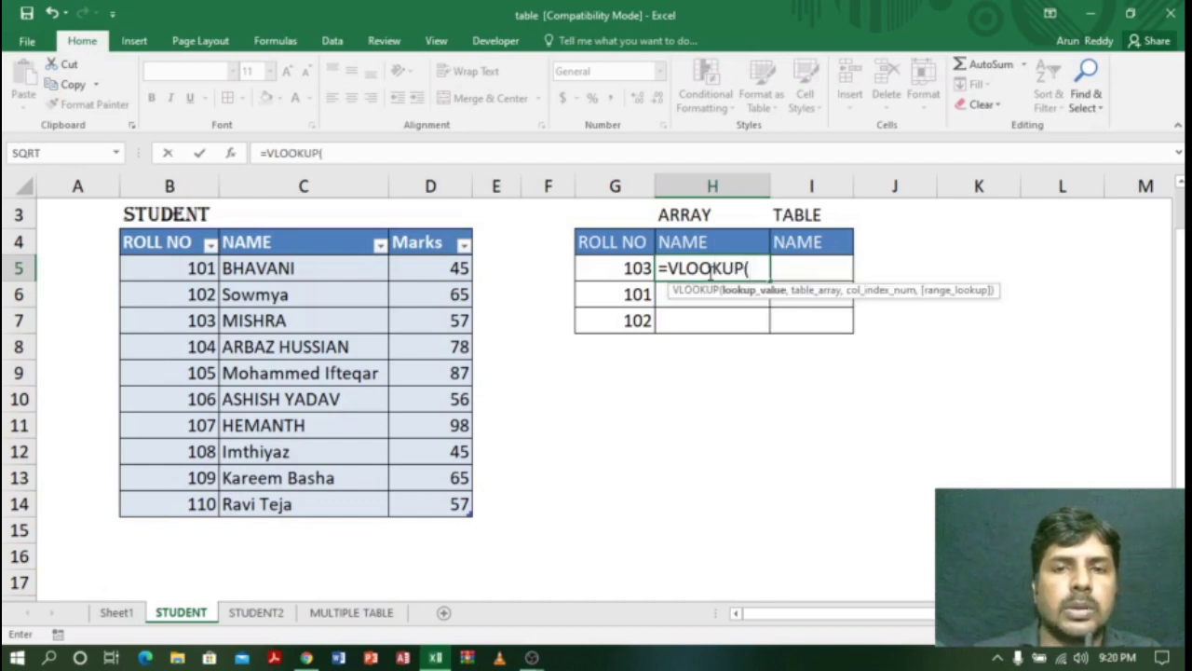
left_click(630, 268)
type(",")
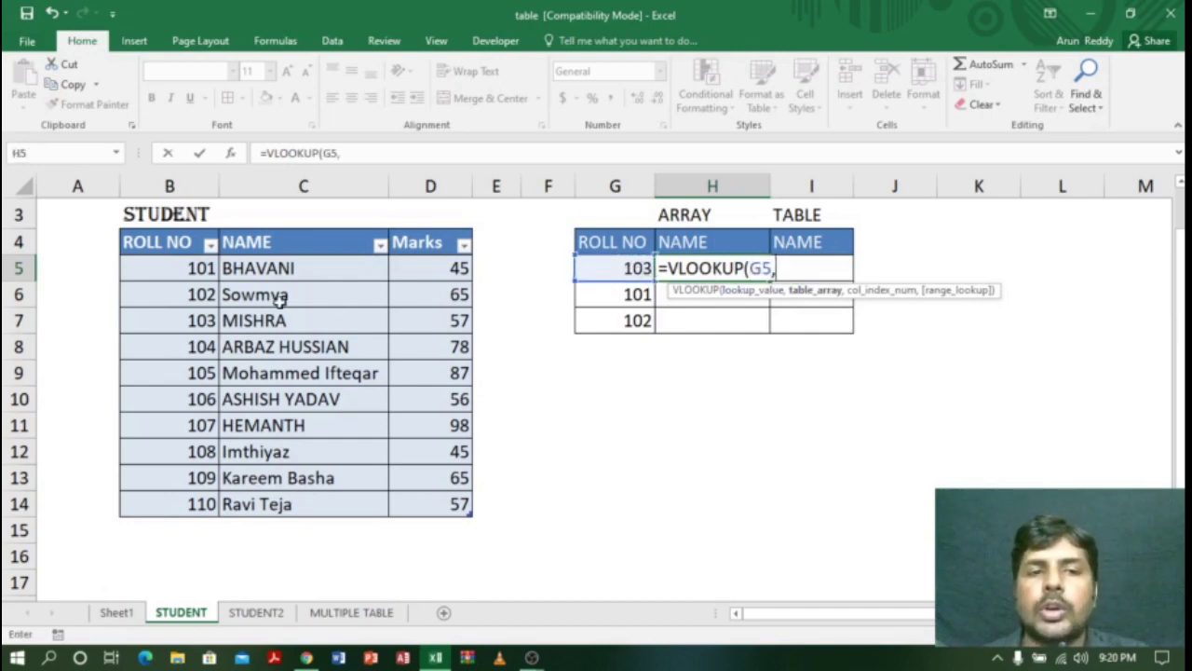
left_click(181, 270)
left_click_drag(181, 269, 435, 504)
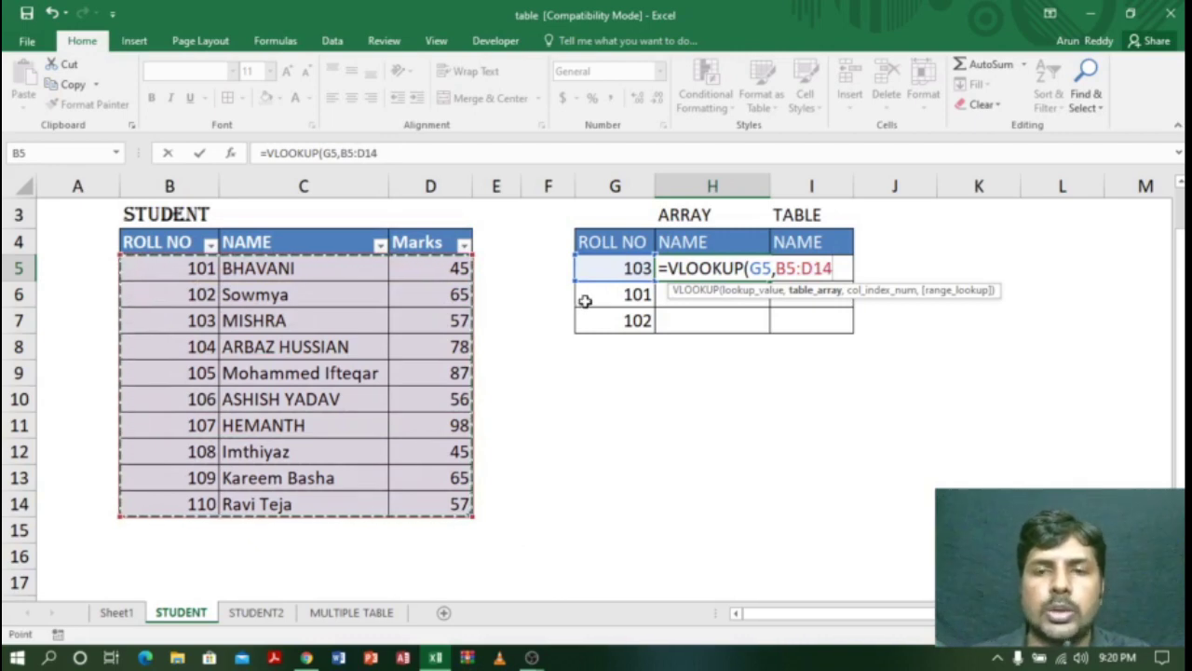
type(",")
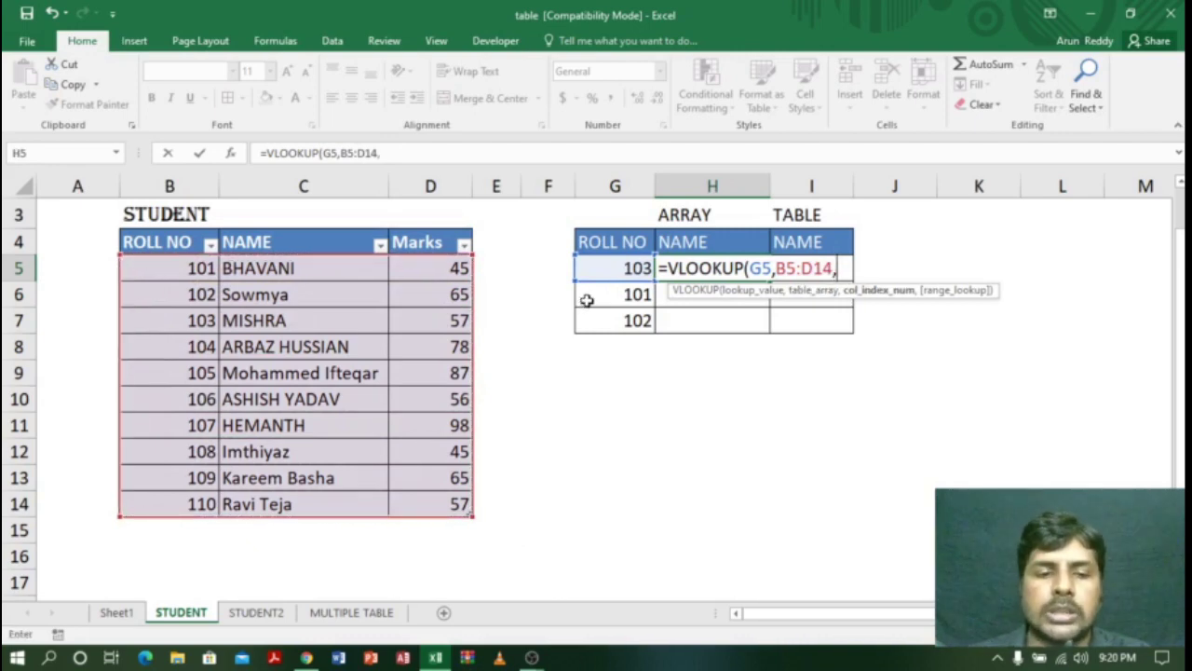
type("2,")
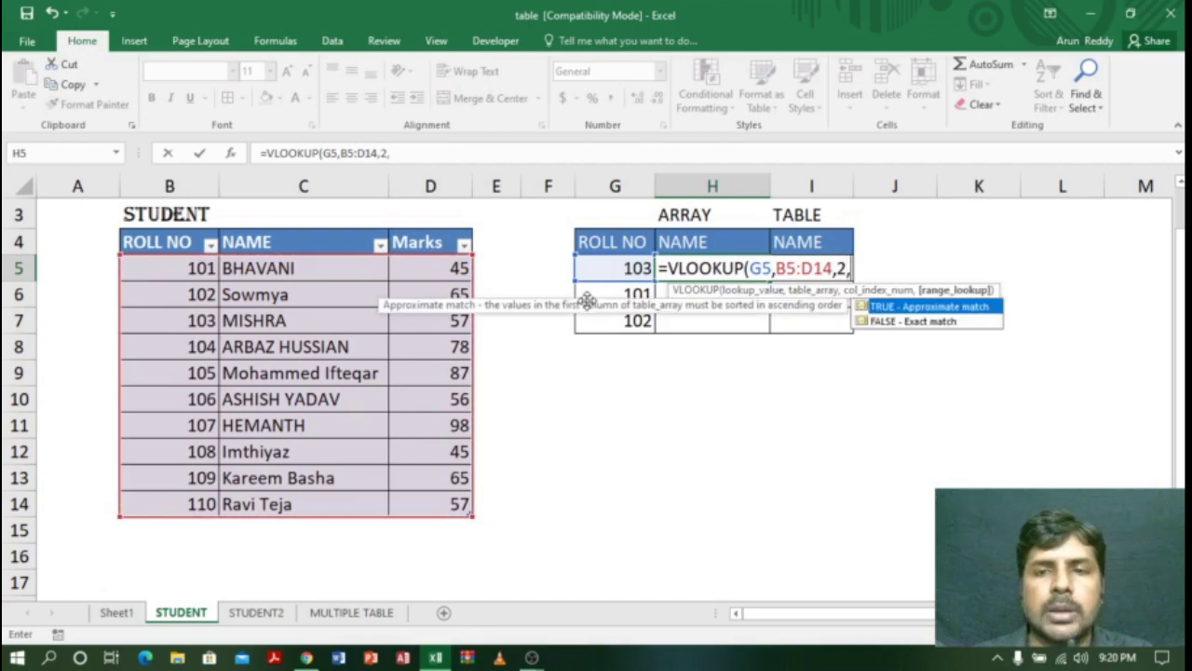
type("0")
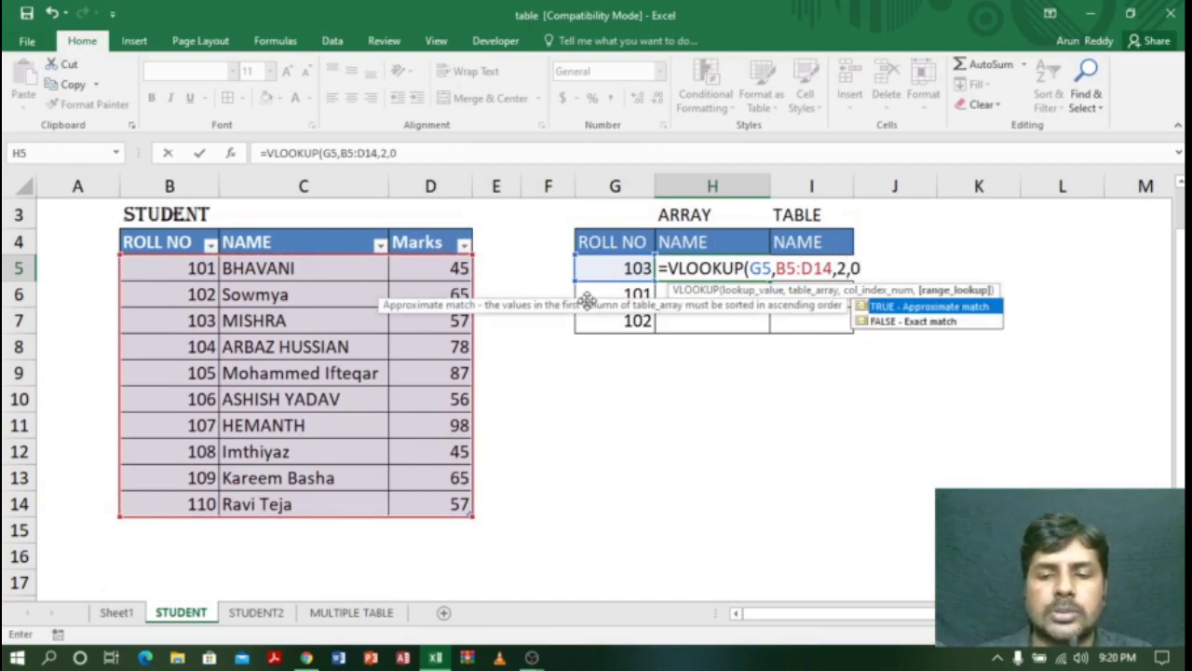
type(")")
key("Return")
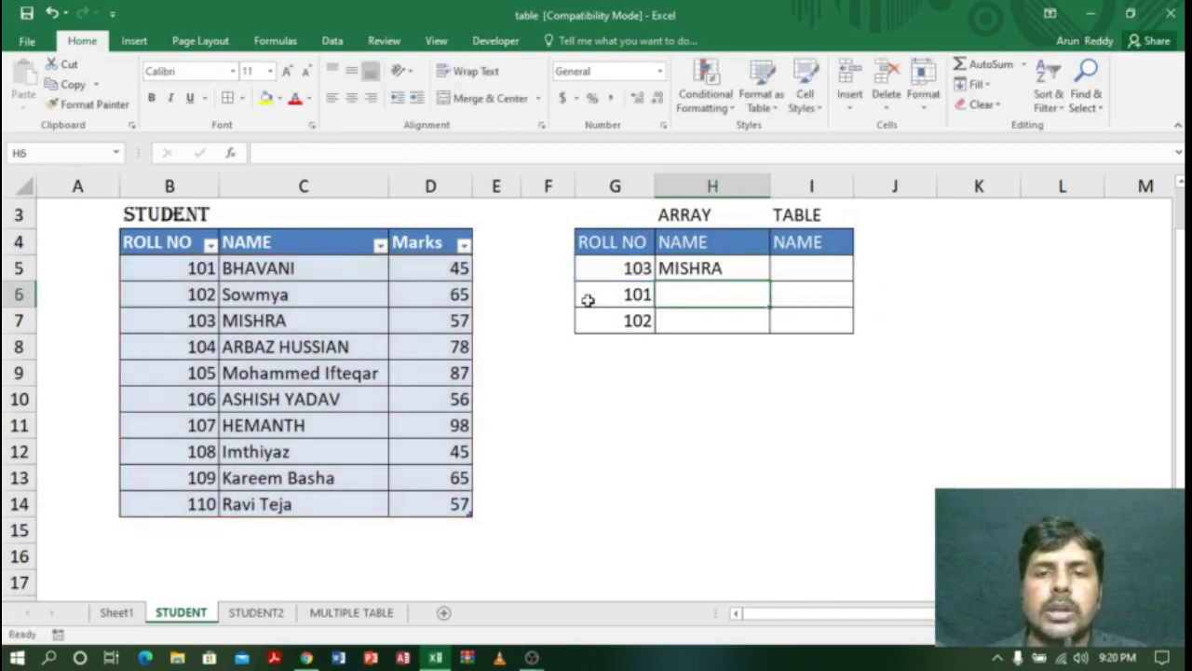
left_click(726, 268)
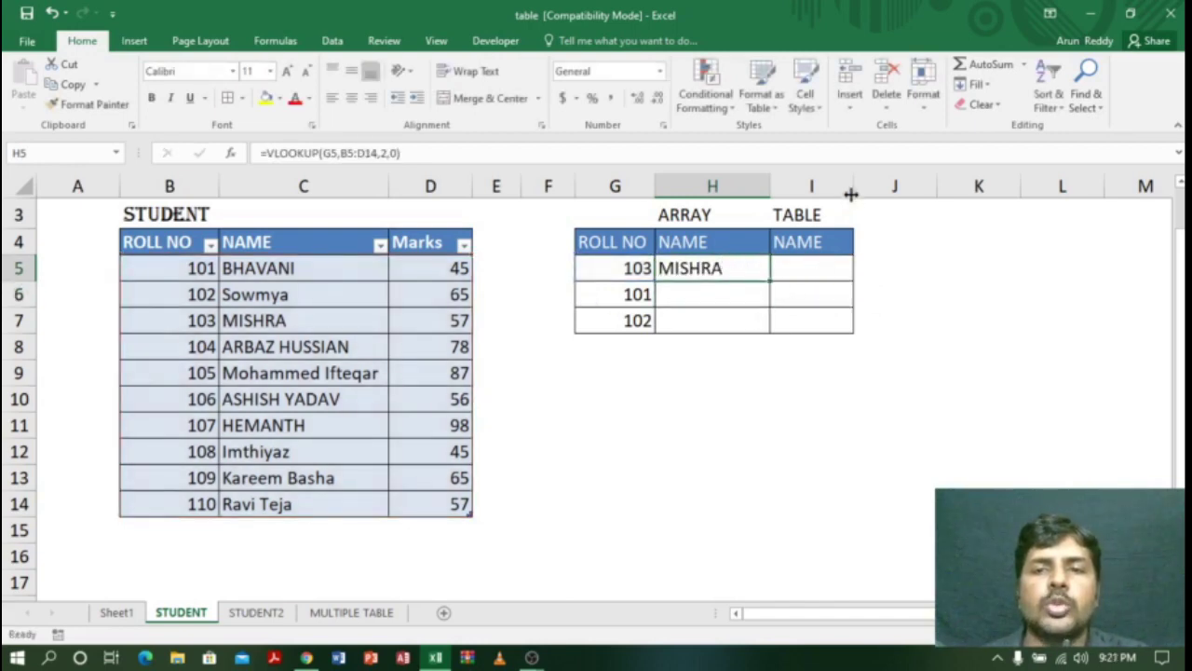
Step: Widen column I slightly and enter =VLOOKUP(G5,STUDENT,2,0) in I5 to look up the name through the STUDENT table
left_click_drag(850, 193, 877, 192)
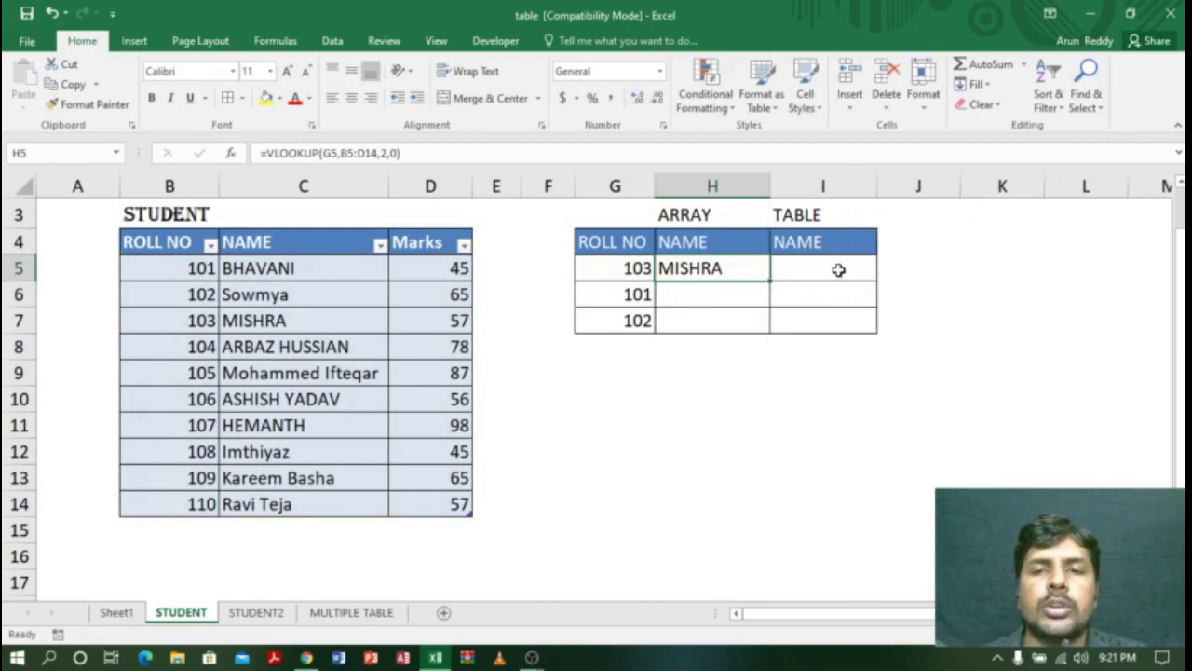
left_click(839, 269)
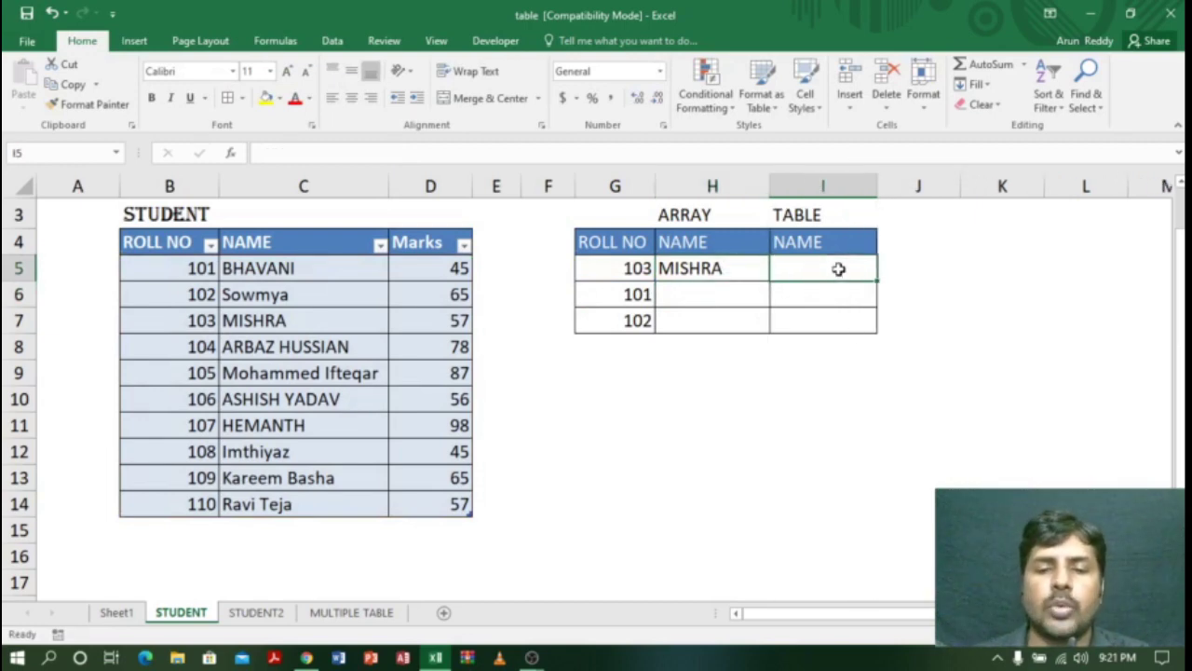
type("=V")
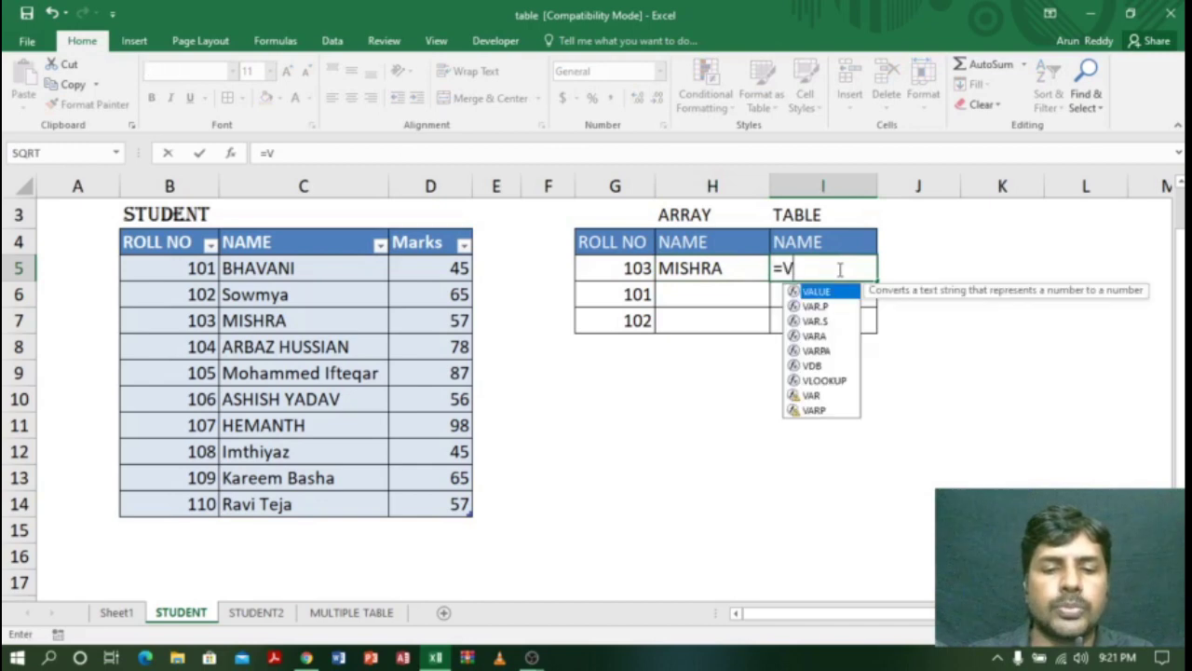
type("LOO")
key("Tab")
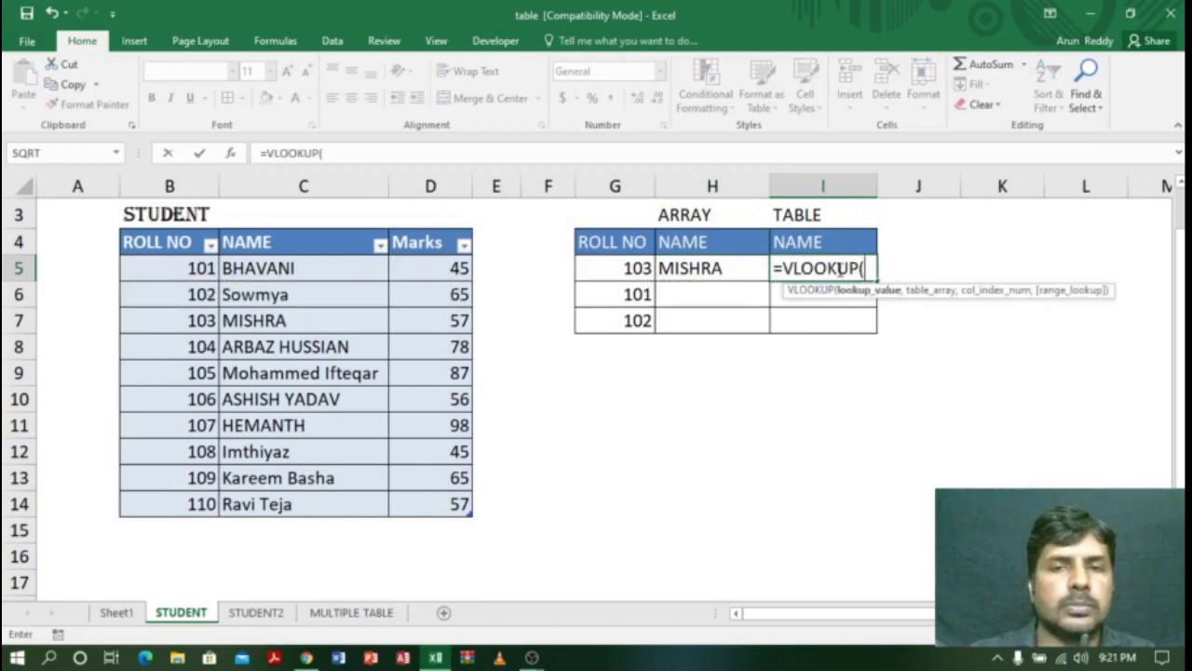
left_click(632, 268)
type(",")
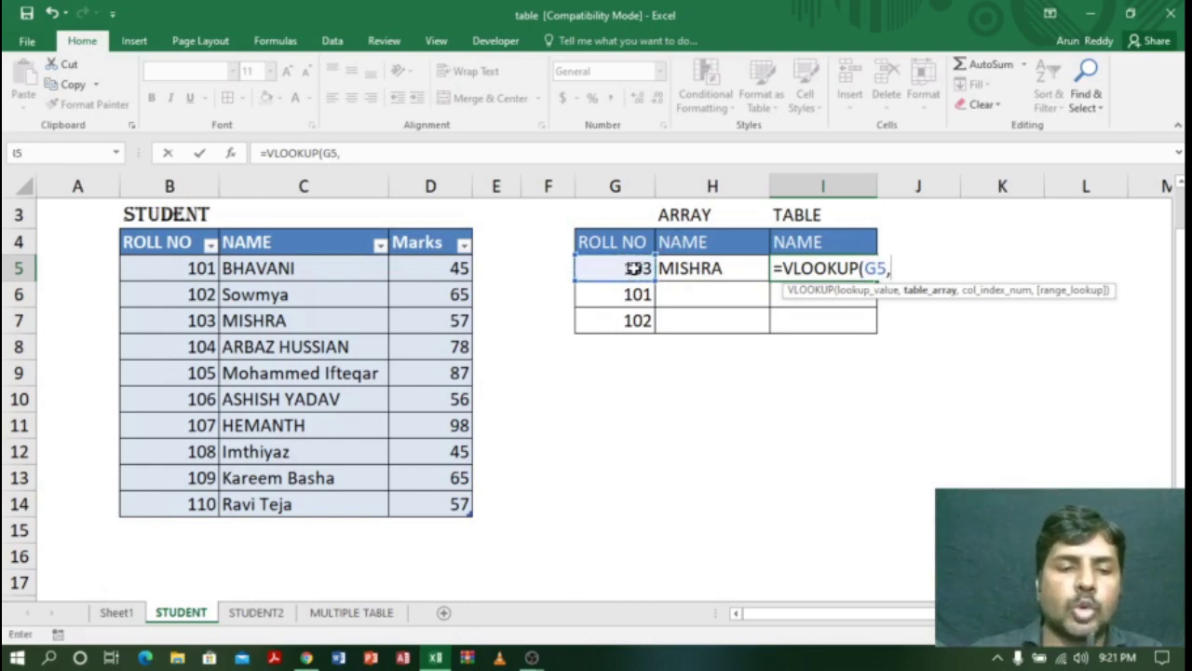
type("STU")
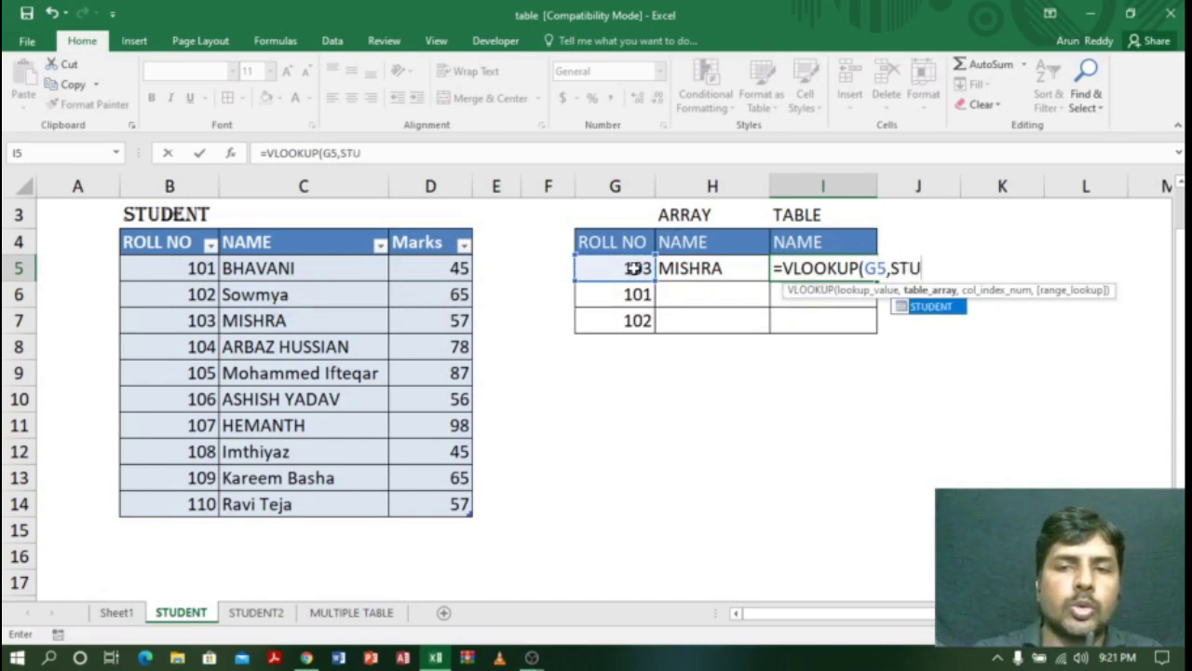
key("Tab")
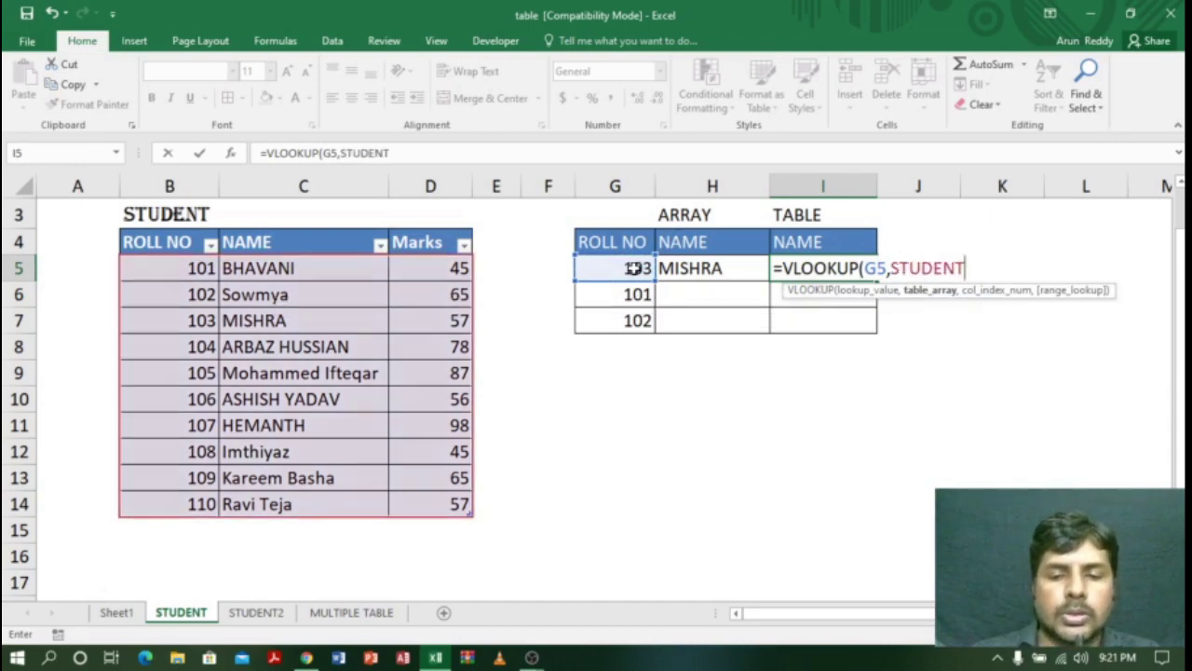
type(",")
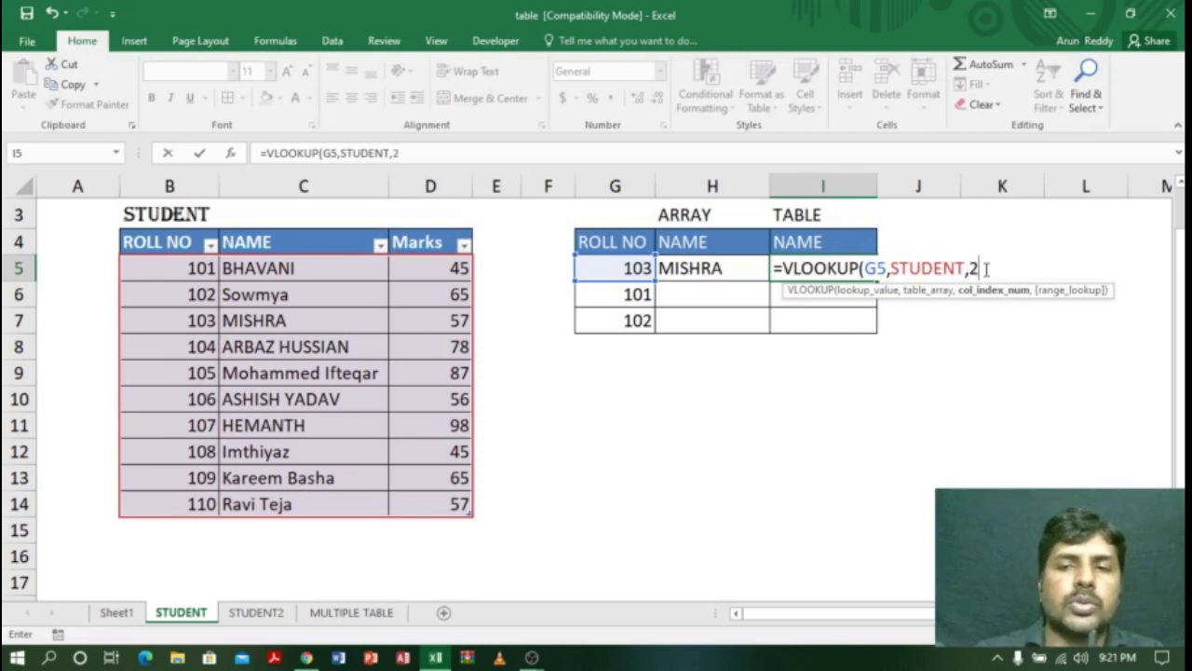
type("2,")
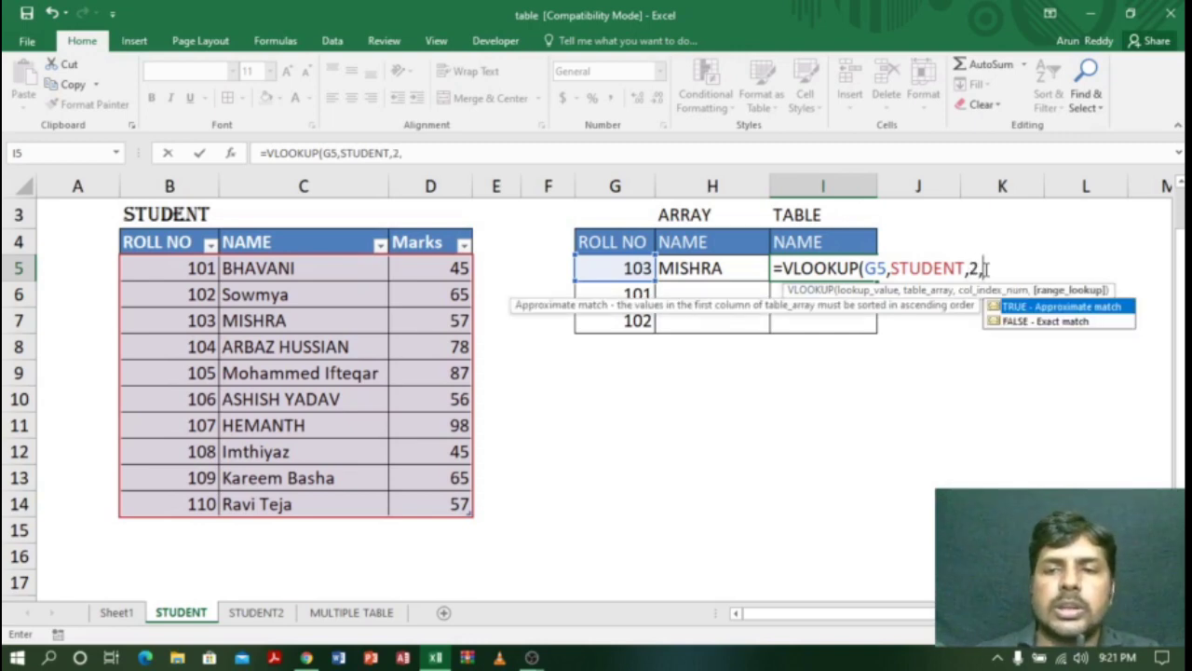
type("0")
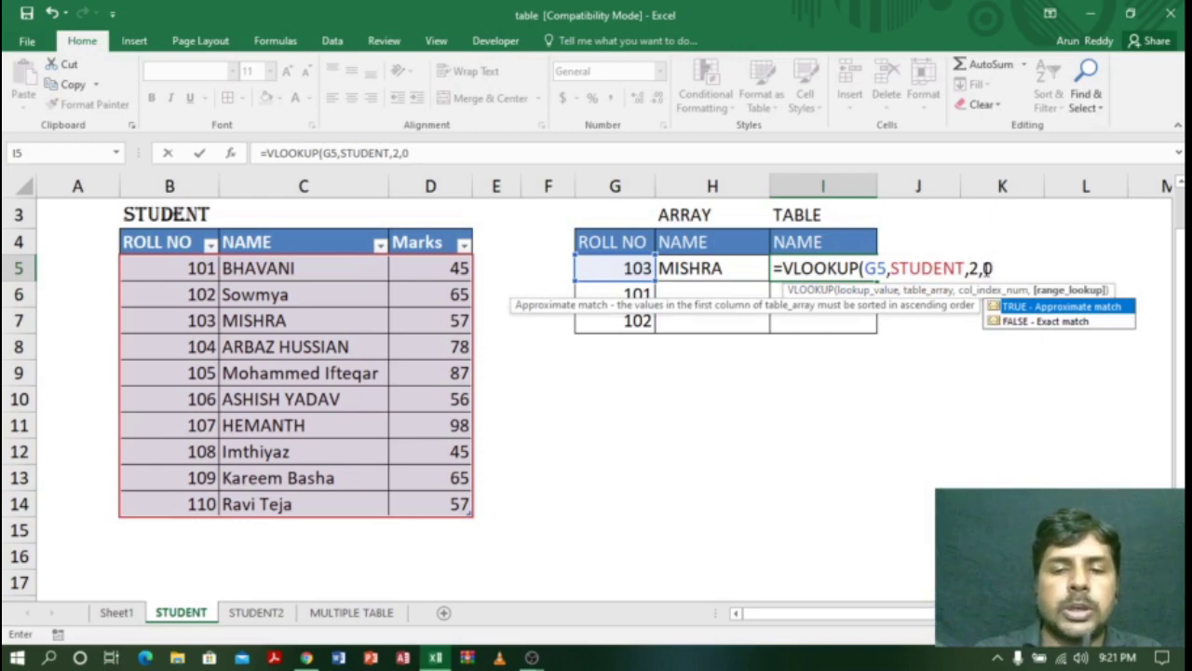
type(")")
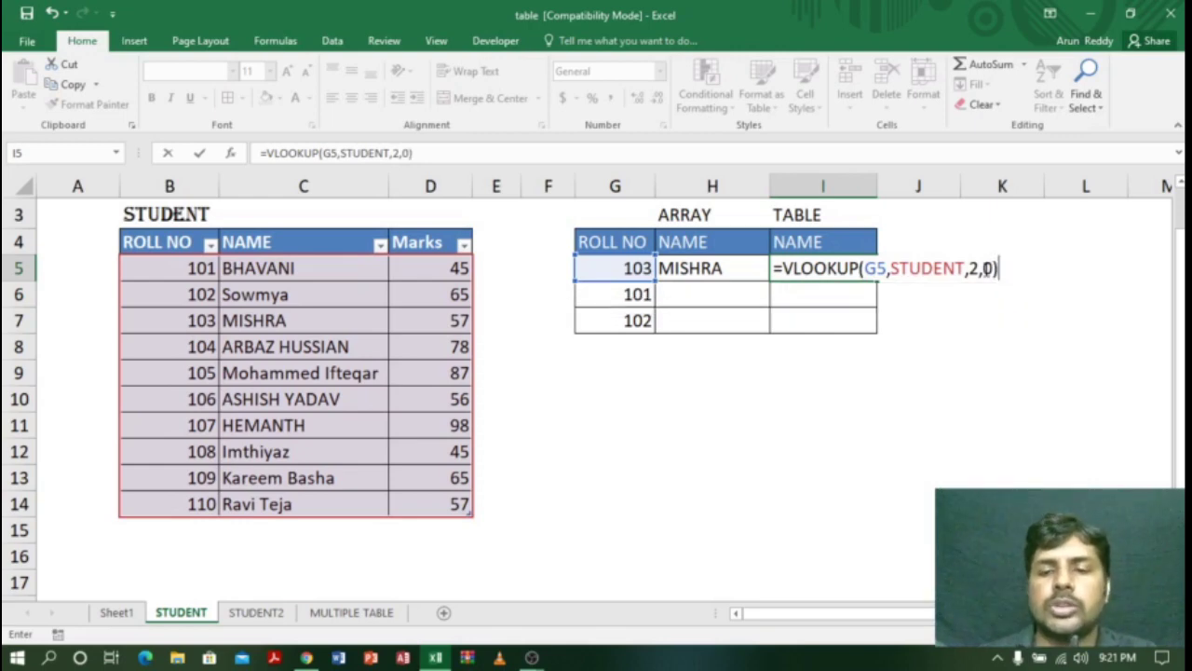
key("Return")
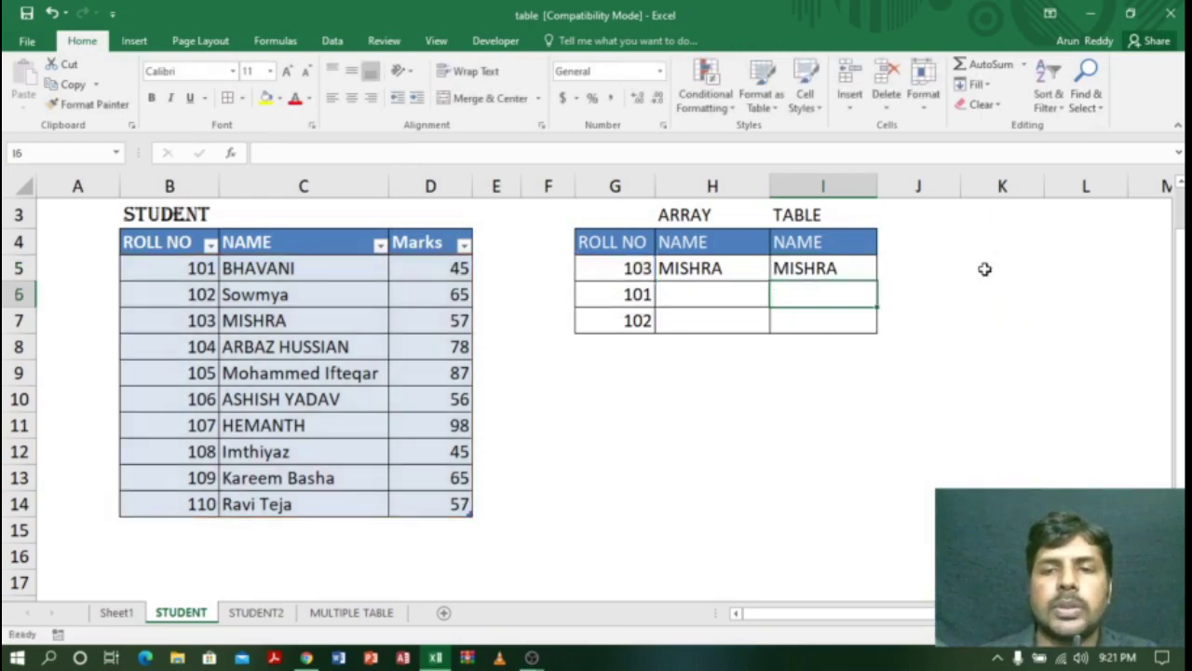
Step: Compare the H5 and I5 formulas, then fill the ARRAY lookup from H5 down through H7 and inspect the copied reference
left_click(849, 269)
left_click(735, 269)
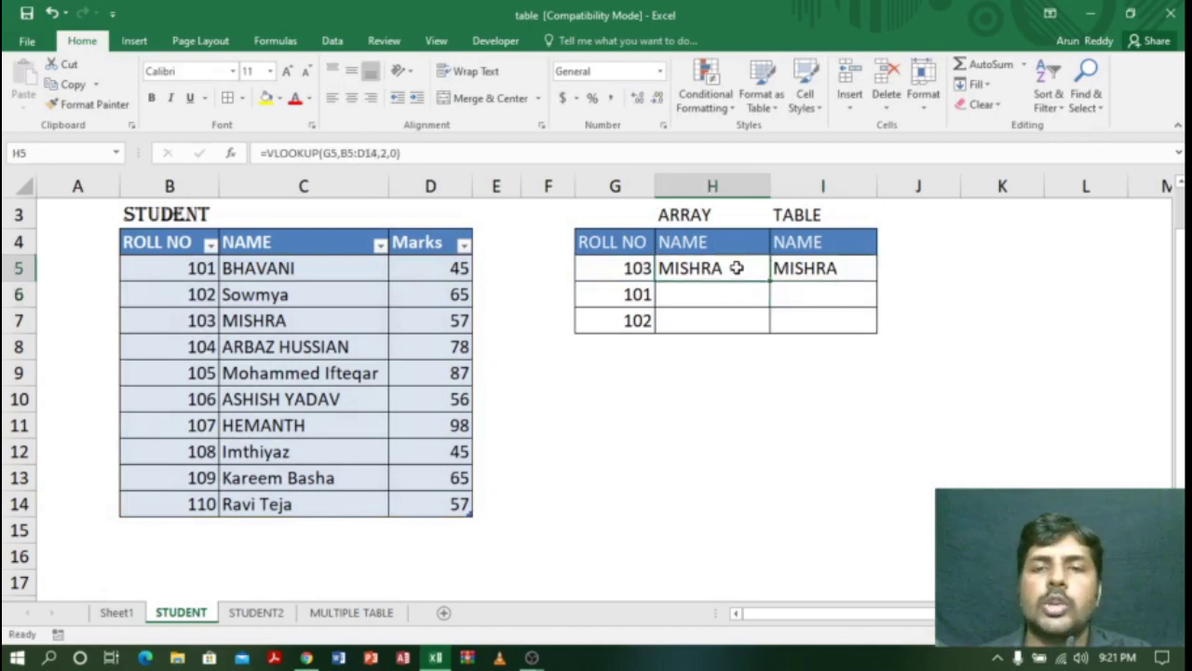
left_click(839, 269)
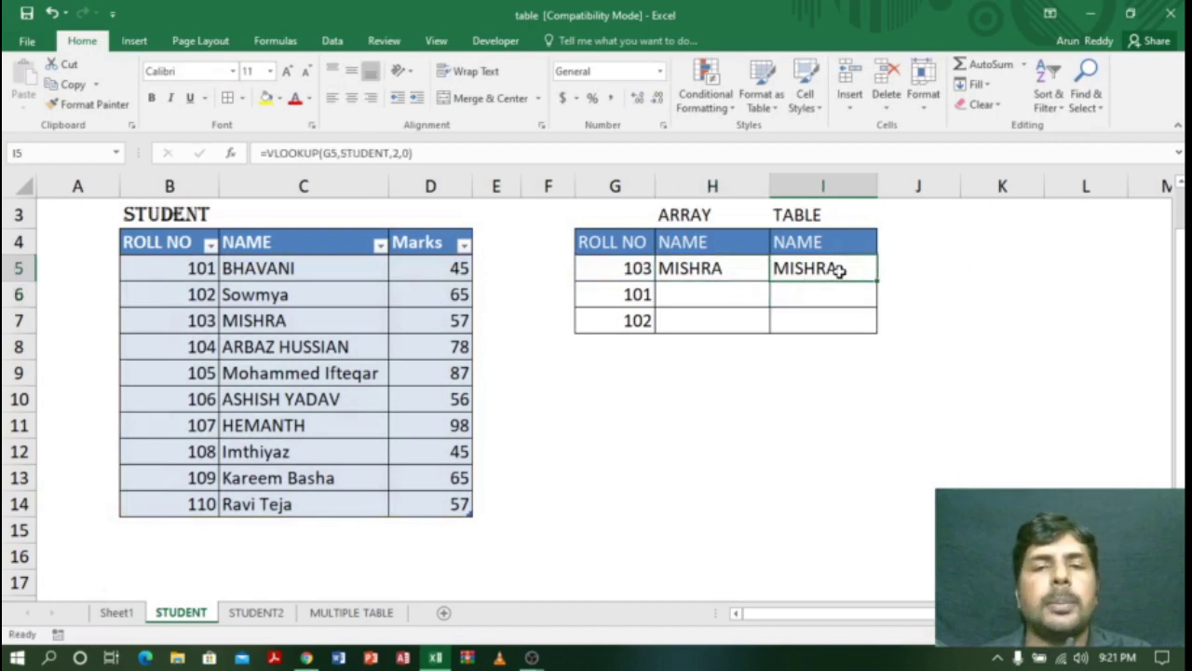
left_click(746, 271)
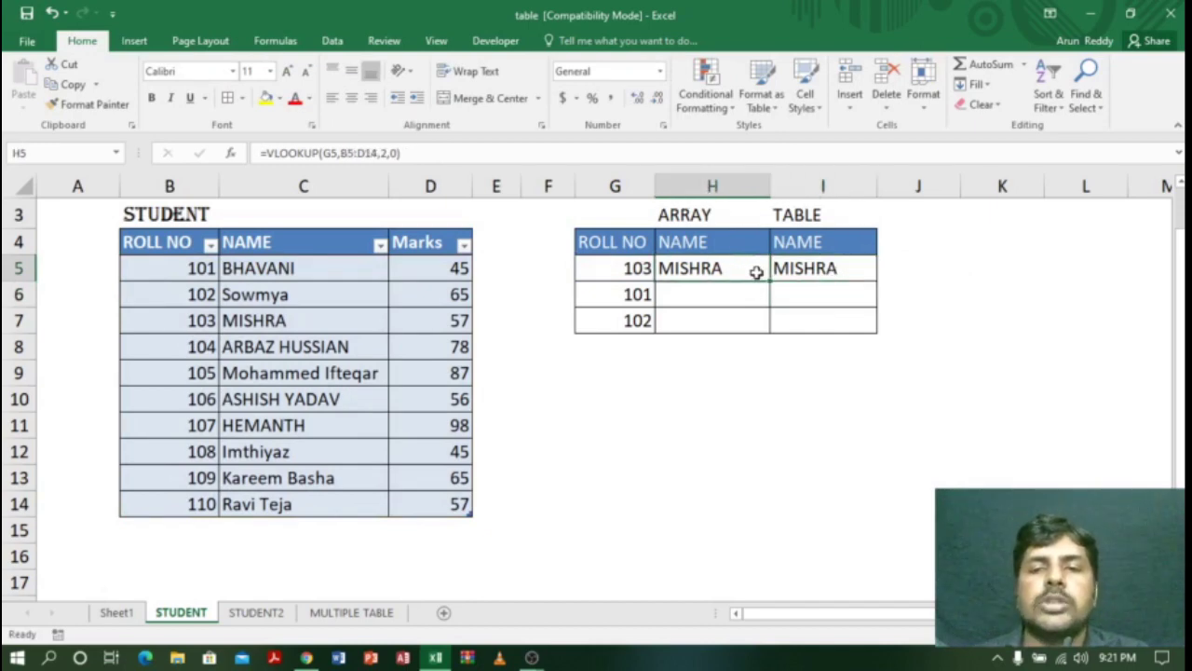
left_click_drag(771, 281, 770, 341)
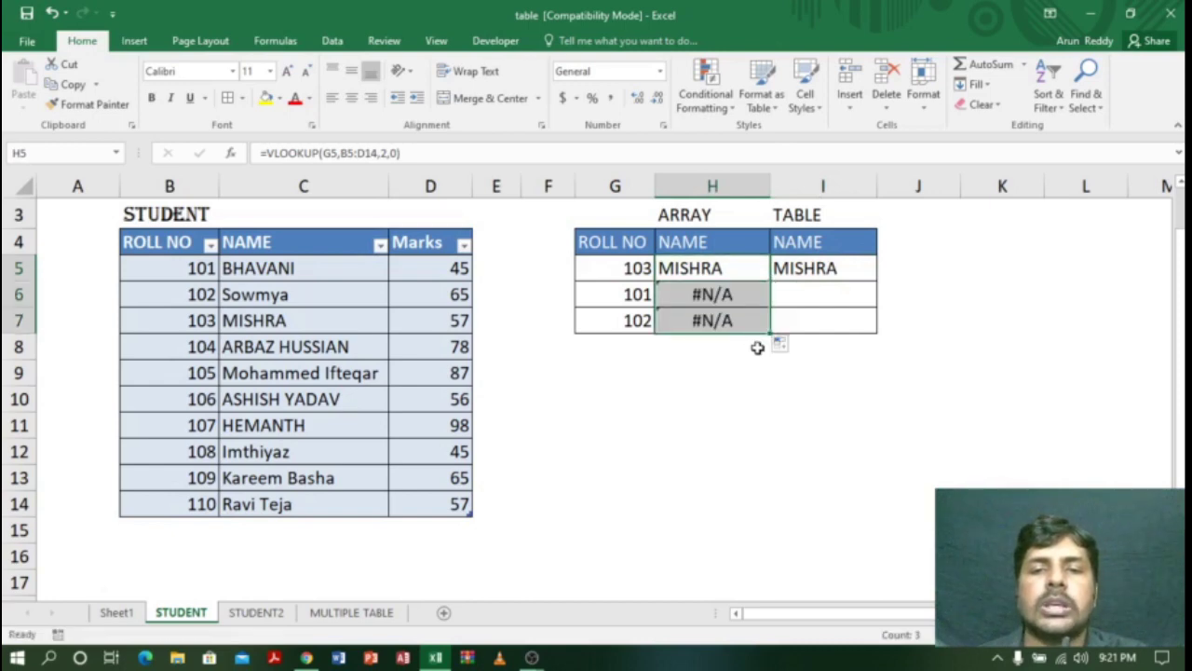
left_click(738, 297)
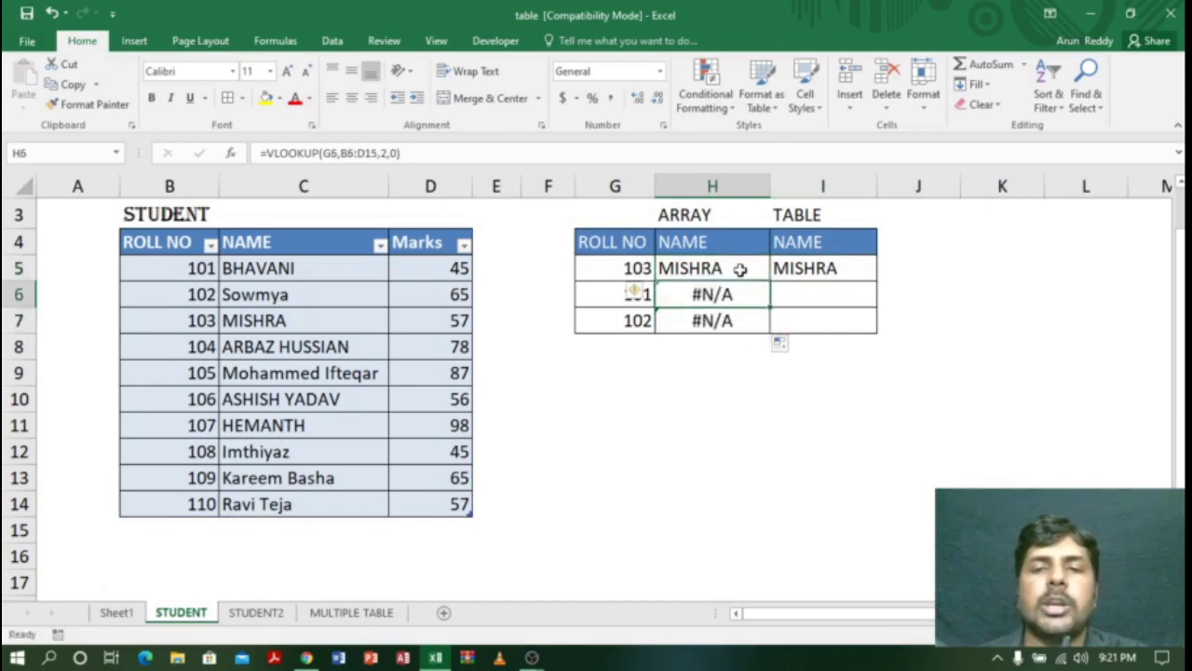
Step: Make the lookup range in the H5 formula absolute as $B$5:$D$14
double_click(742, 269)
left_click_drag(776, 268, 831, 268)
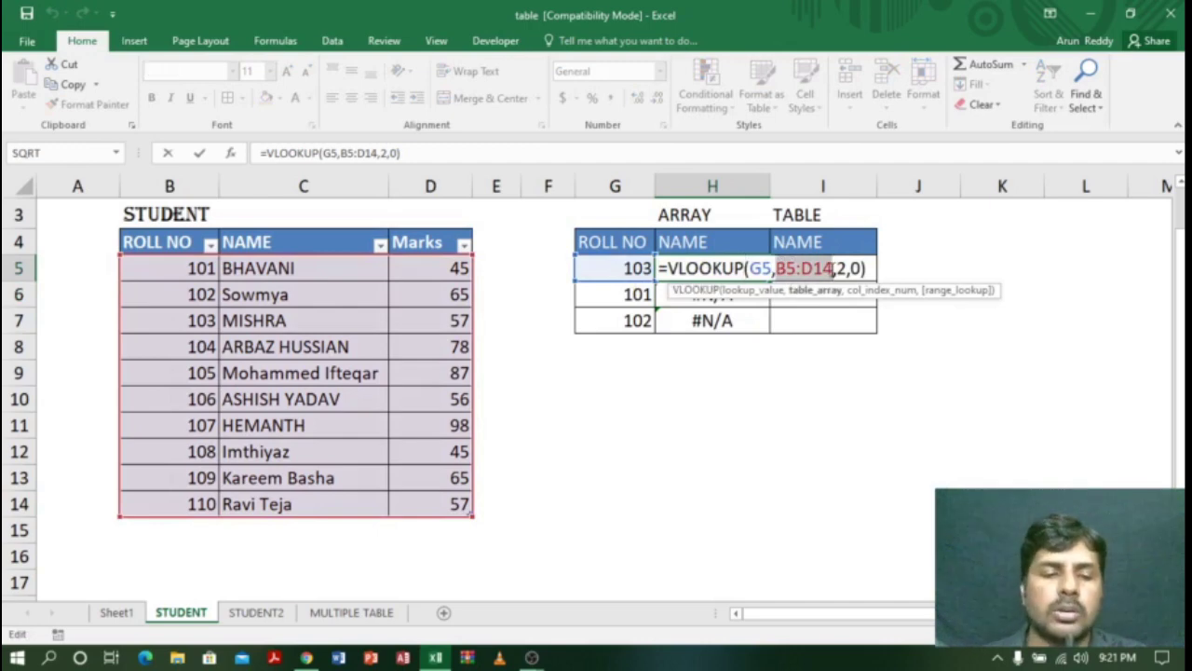
key("F4")
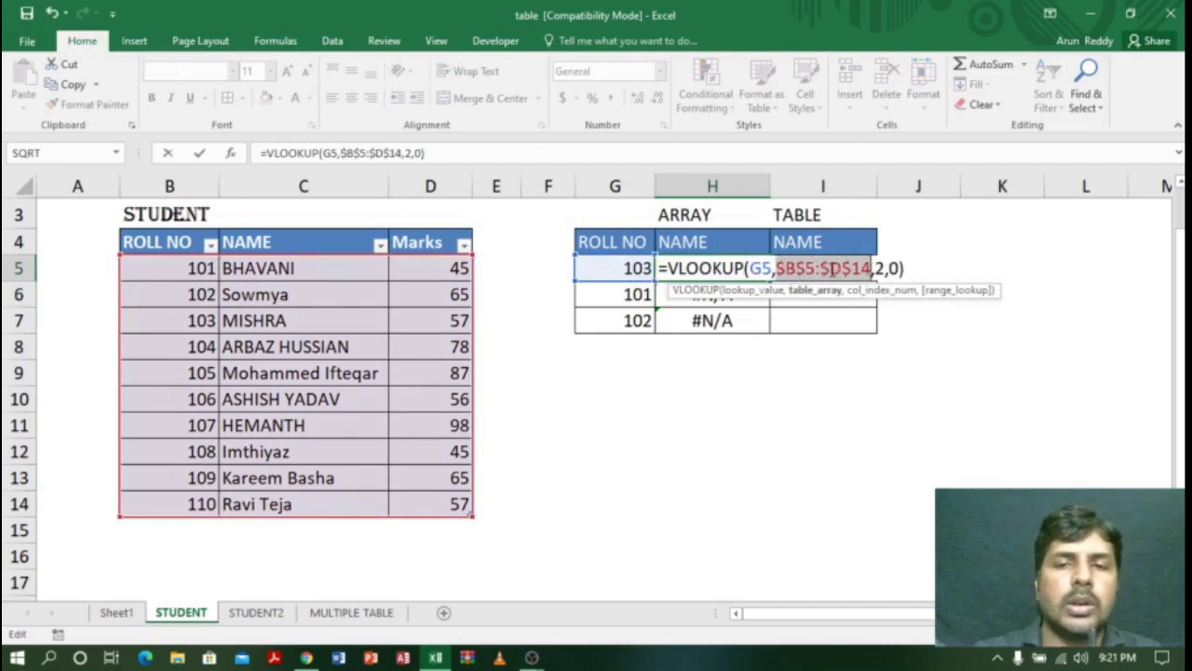
key("Return")
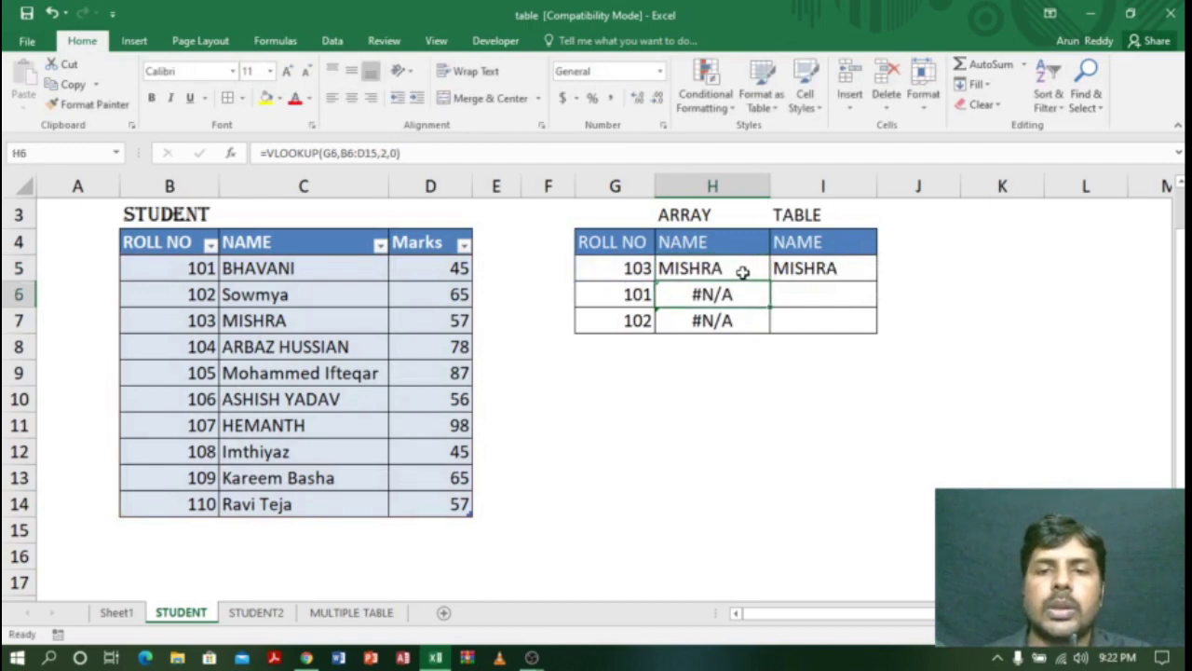
Step: Fill the ARRAY lookup from H5 down through H7 and check the returned names against the STUDENT table
left_click(745, 269)
left_click_drag(769, 283, 769, 335)
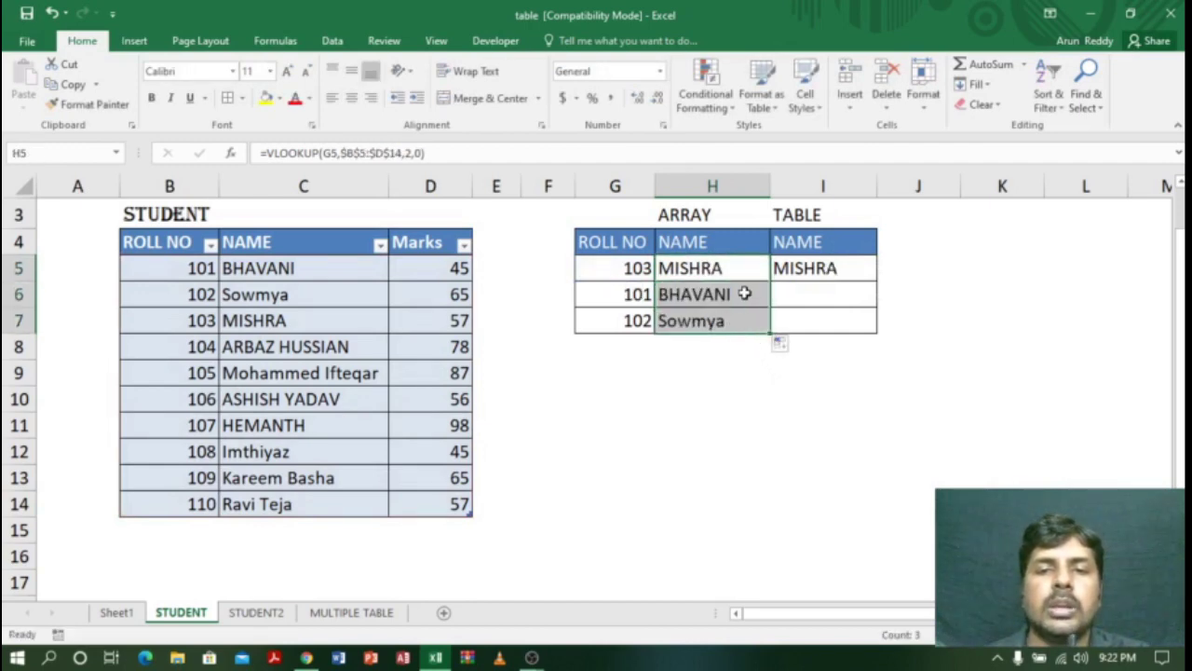
left_click_drag(745, 294, 745, 318)
left_click(620, 298)
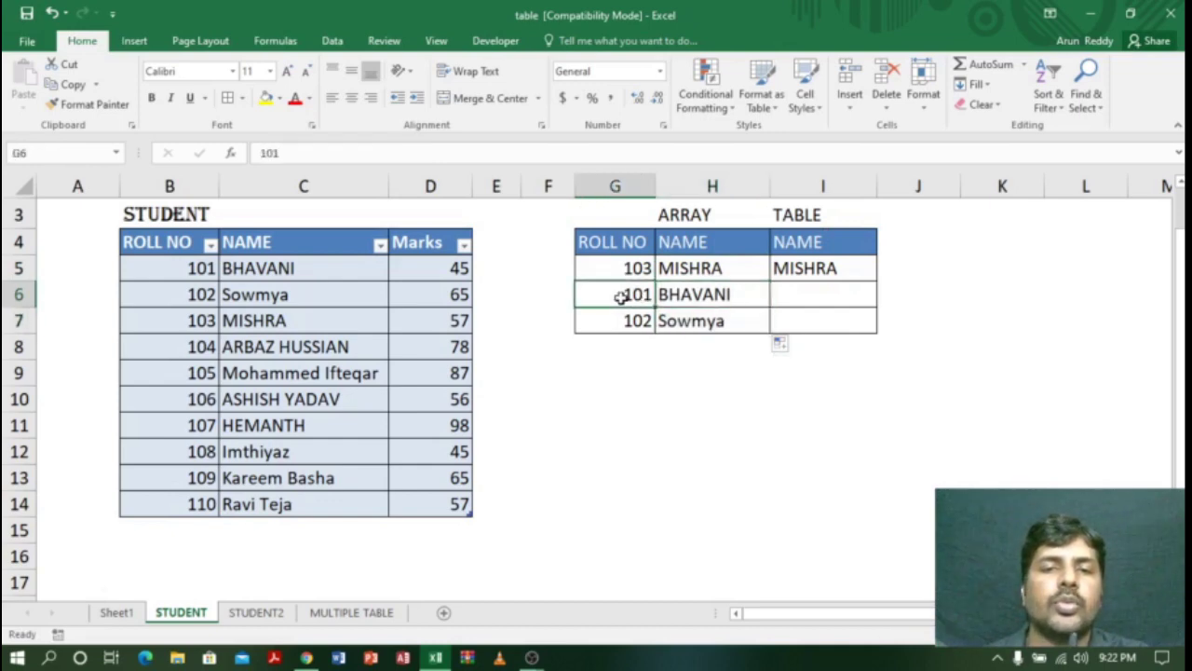
left_click(631, 268)
left_click(698, 267)
left_click(203, 272)
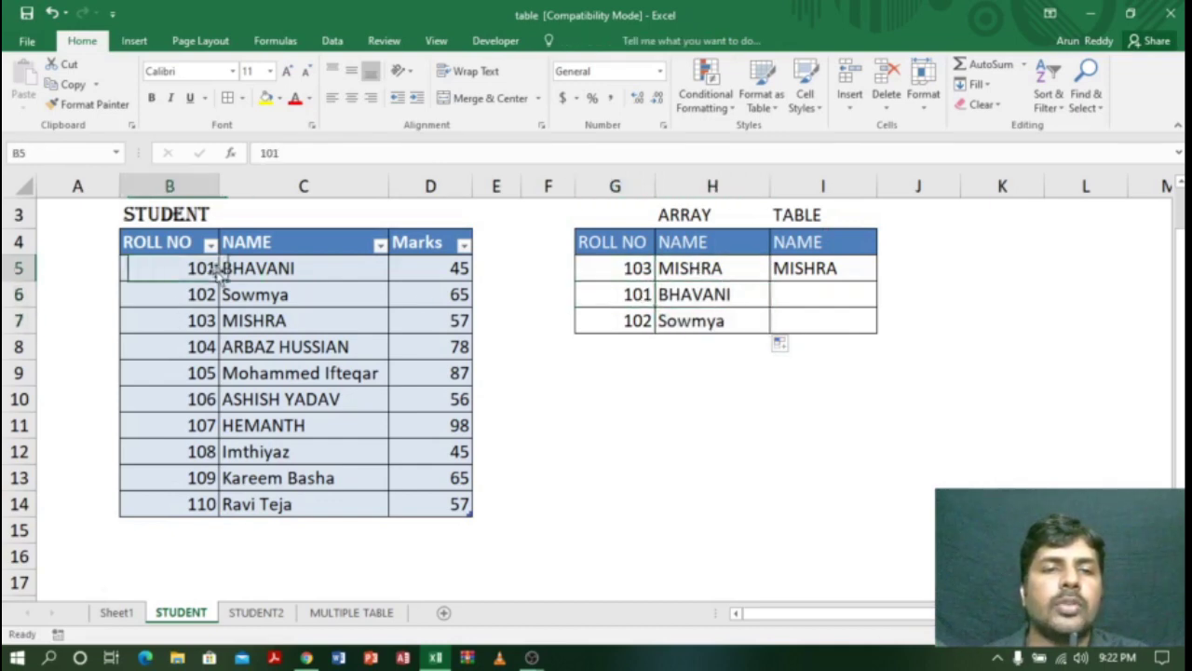
left_click(271, 276)
left_click(308, 295)
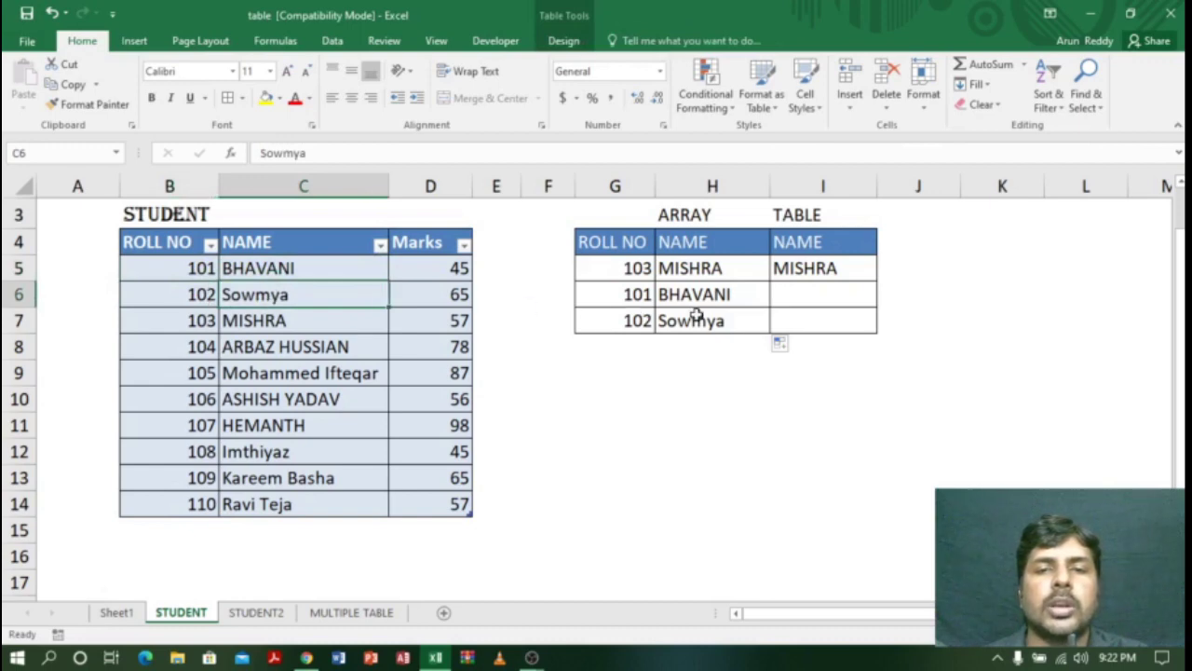
Step: Fill the TABLE lookup from I5 down through I7 and inspect the copied formulas
left_click(717, 268)
left_click(848, 268)
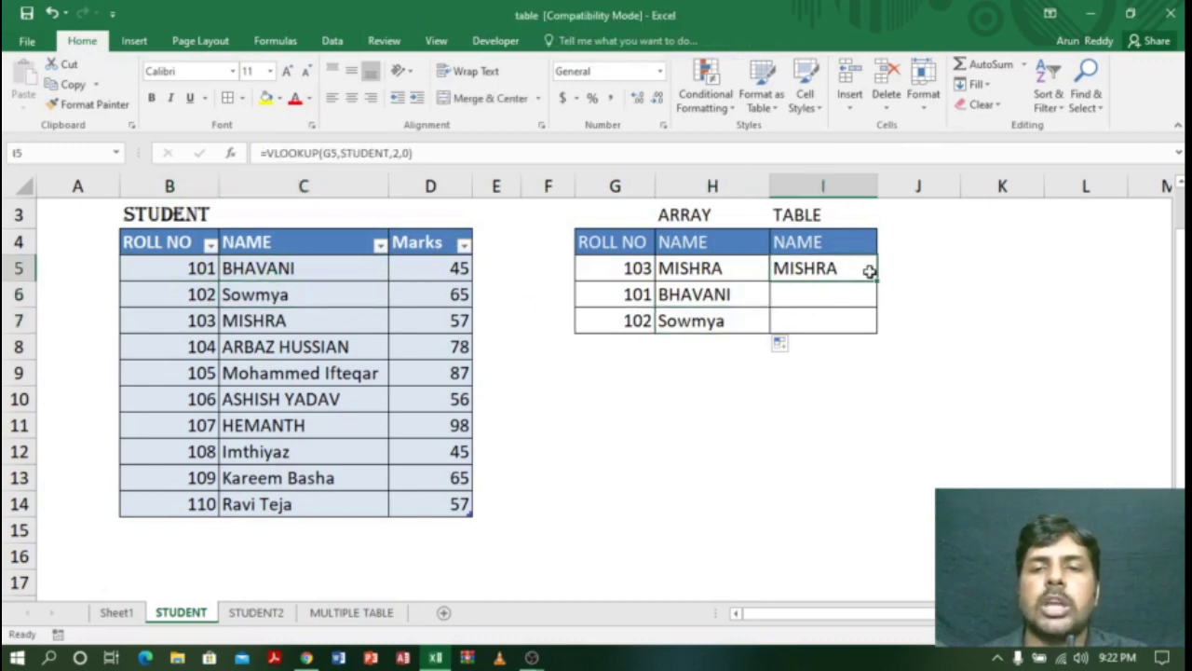
left_click_drag(877, 279, 875, 333)
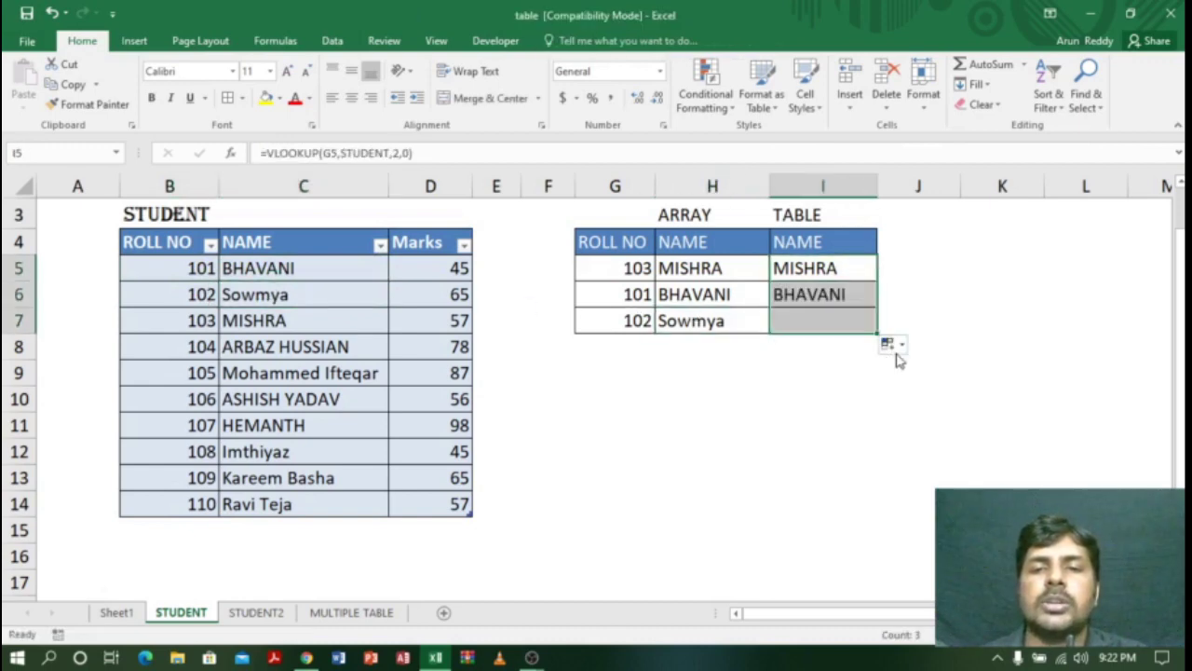
left_click_drag(841, 267, 853, 332)
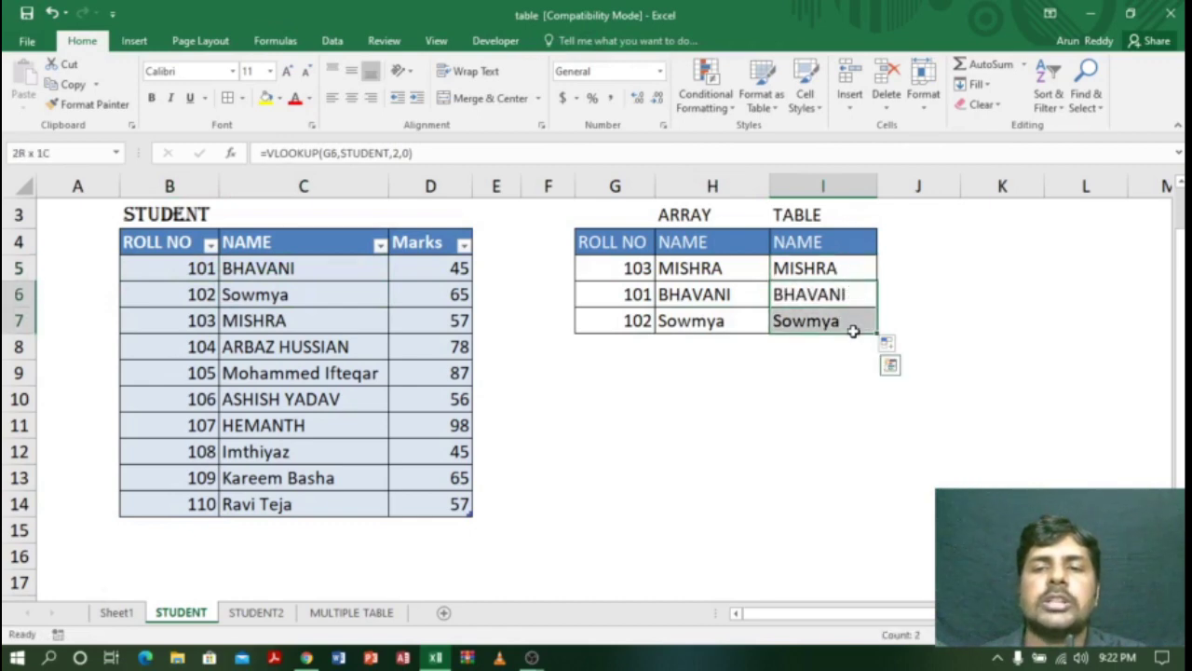
double_click(841, 269)
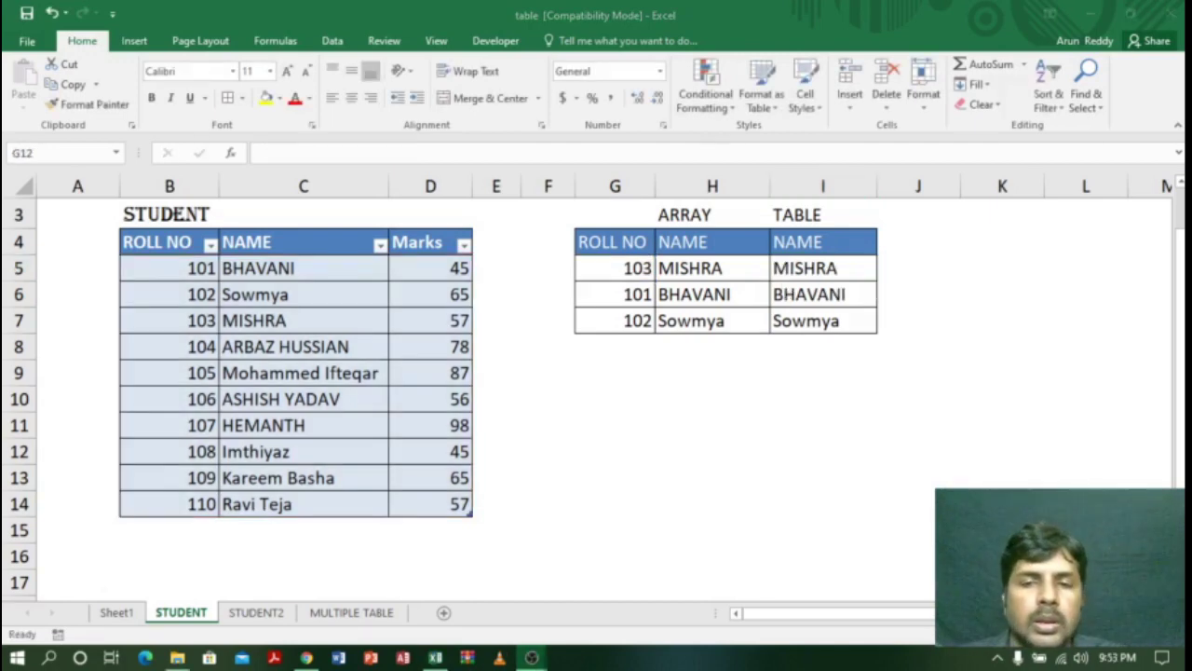
Step: Review the source data of the STUDENT table across B4:D14
left_click(773, 363)
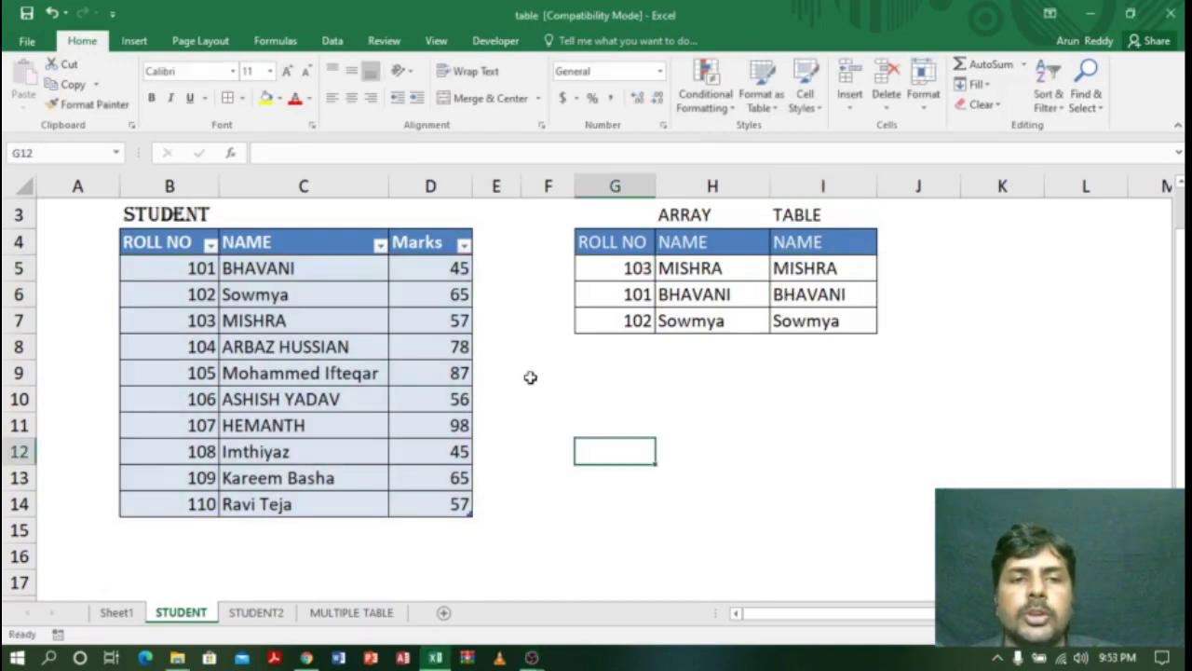
left_click(532, 369)
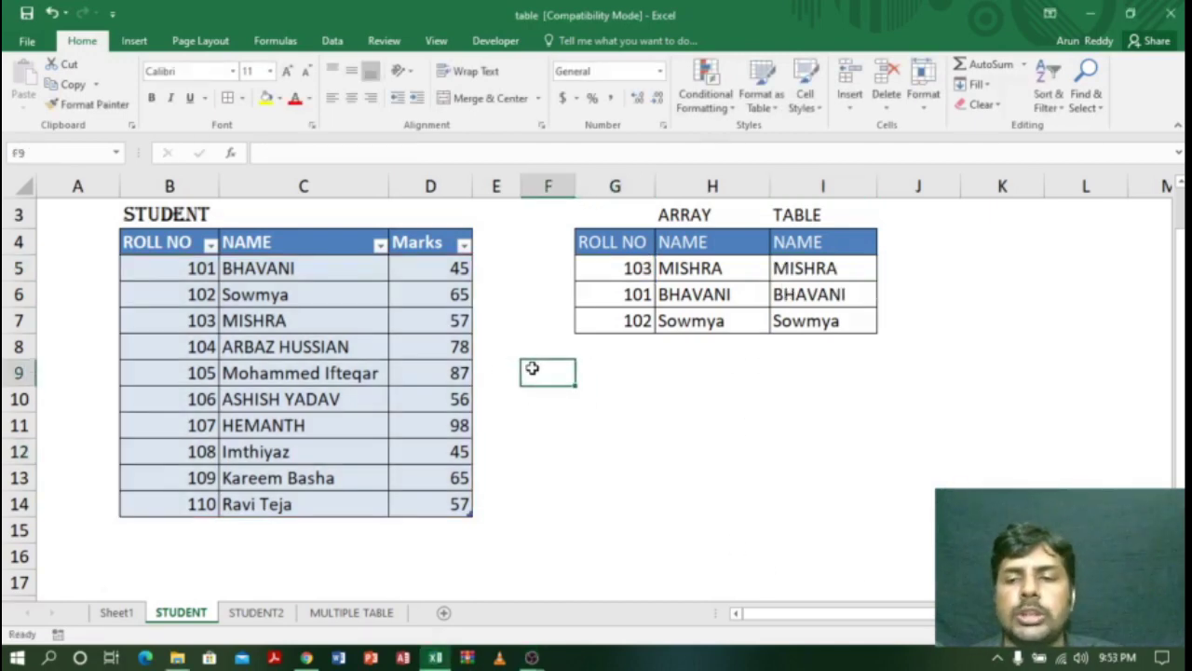
left_click_drag(168, 242, 437, 504)
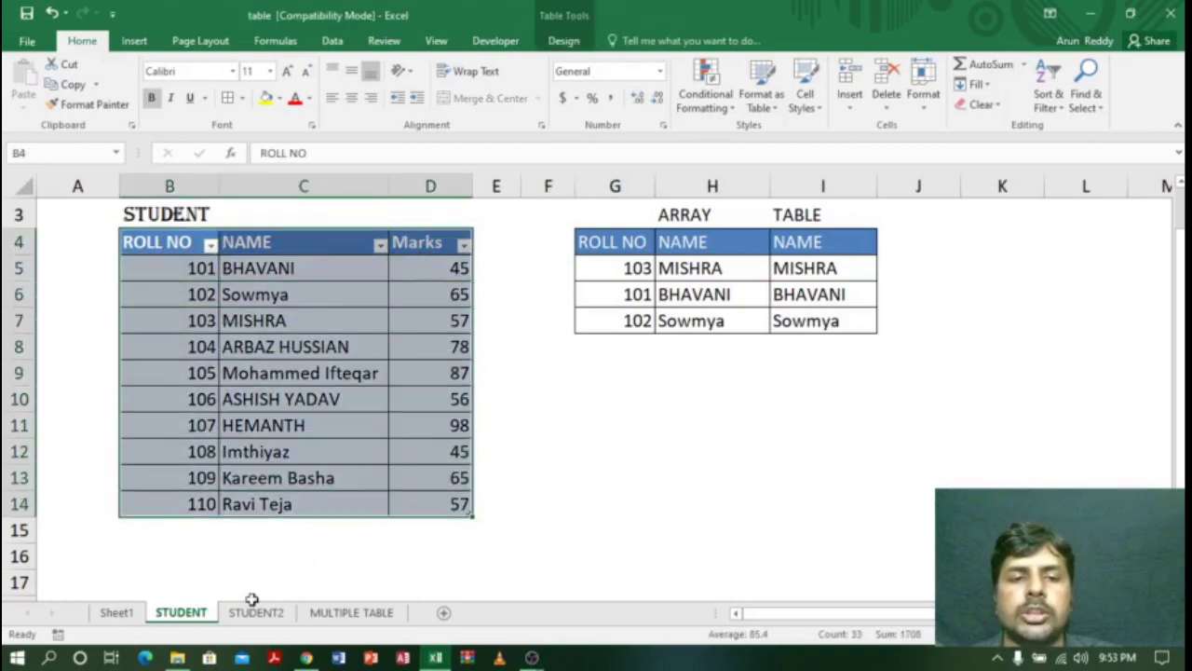
left_click(311, 558)
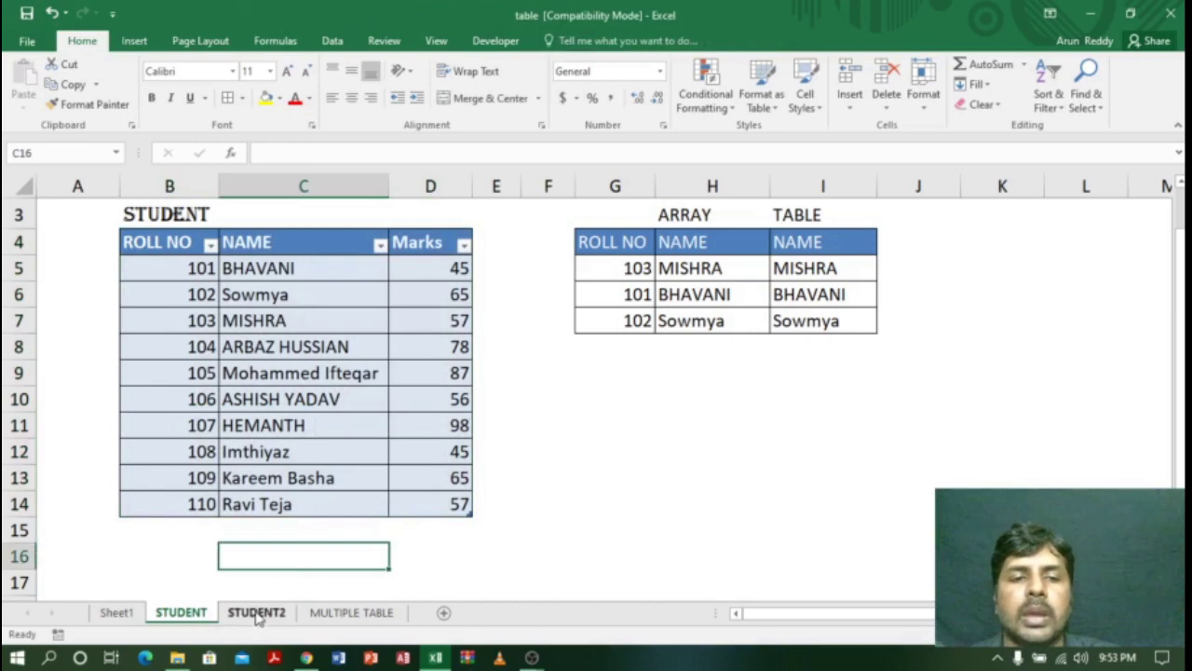
Step: Open the STUDENT2 sheet and examine its empty ARRAY and TABLE name columns
left_click(257, 612)
left_click_drag(248, 313, 380, 371)
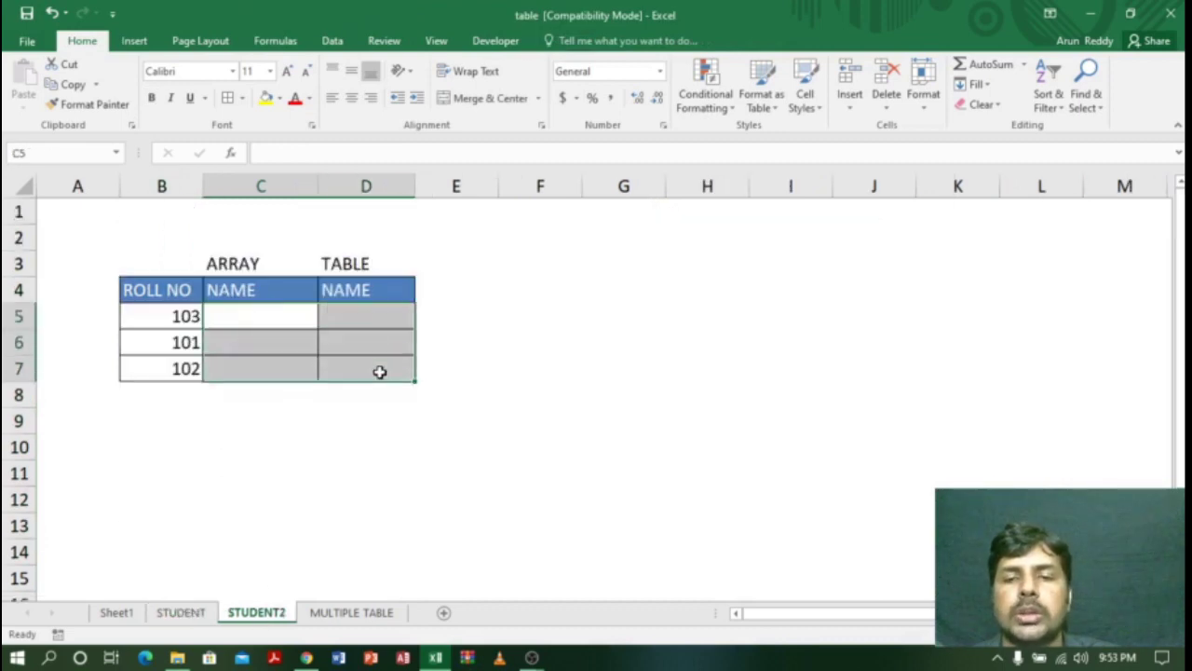
left_click(191, 612)
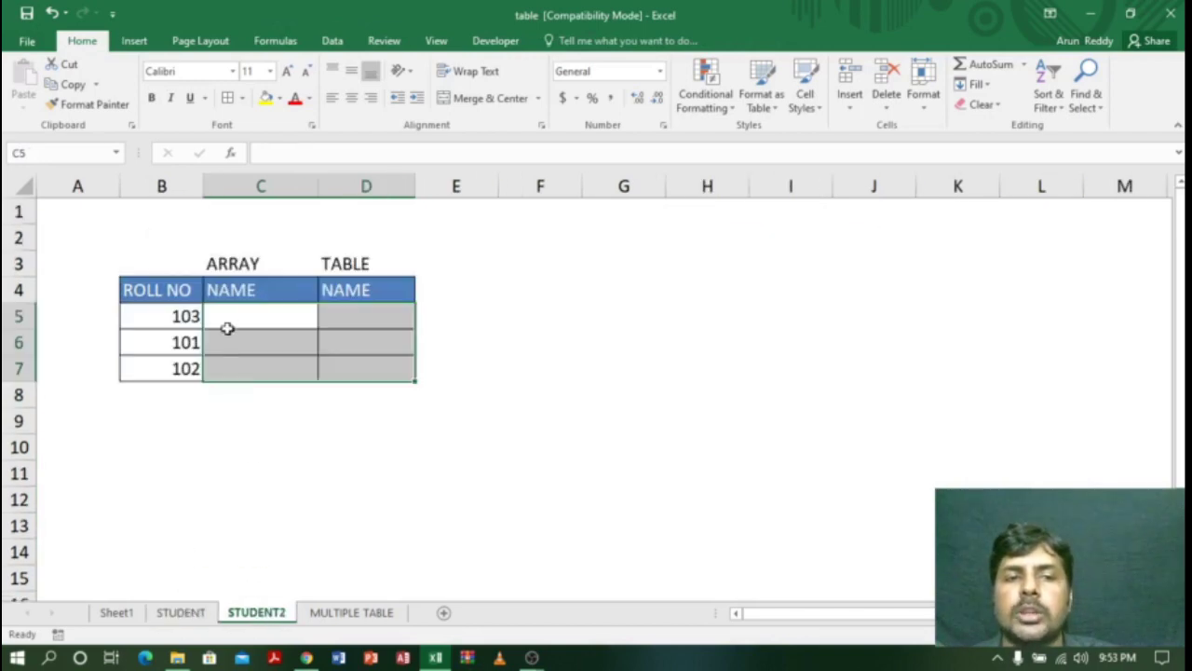
left_click_drag(240, 319, 380, 323)
left_click(363, 446)
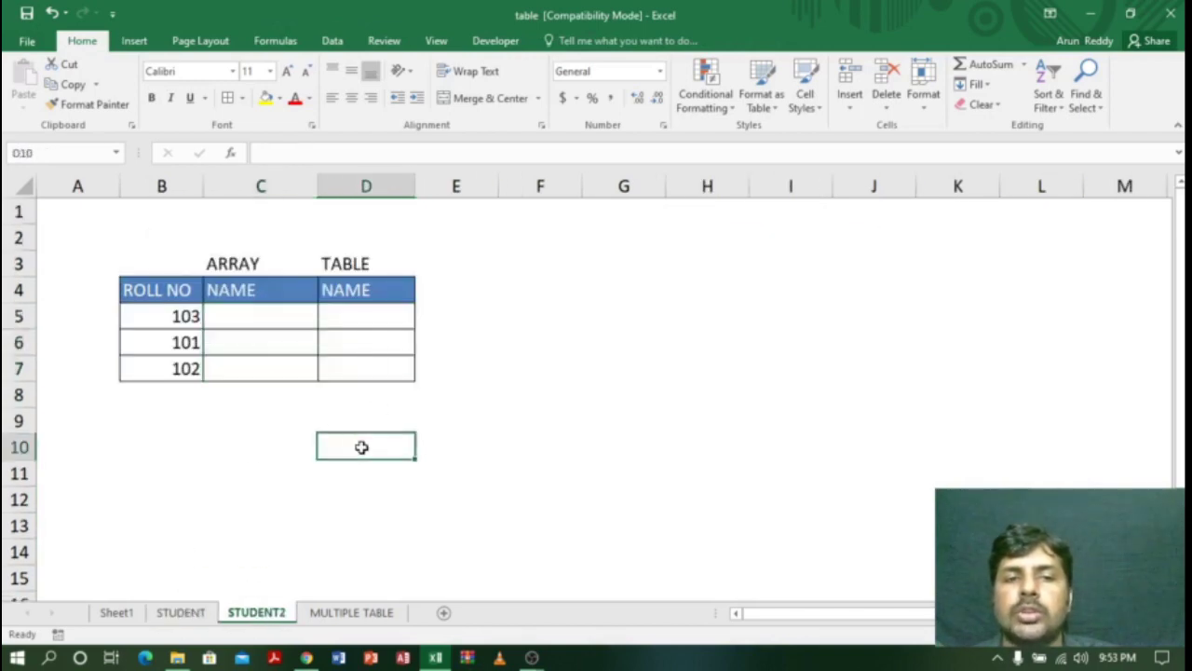
left_click(261, 186)
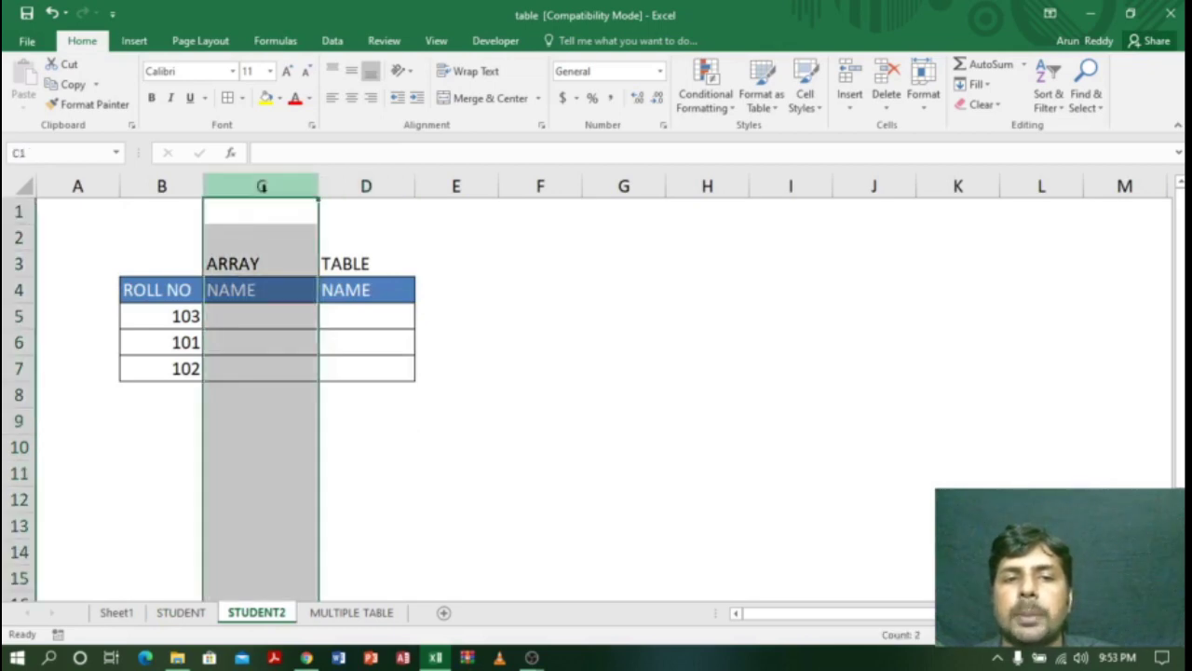
left_click(382, 188)
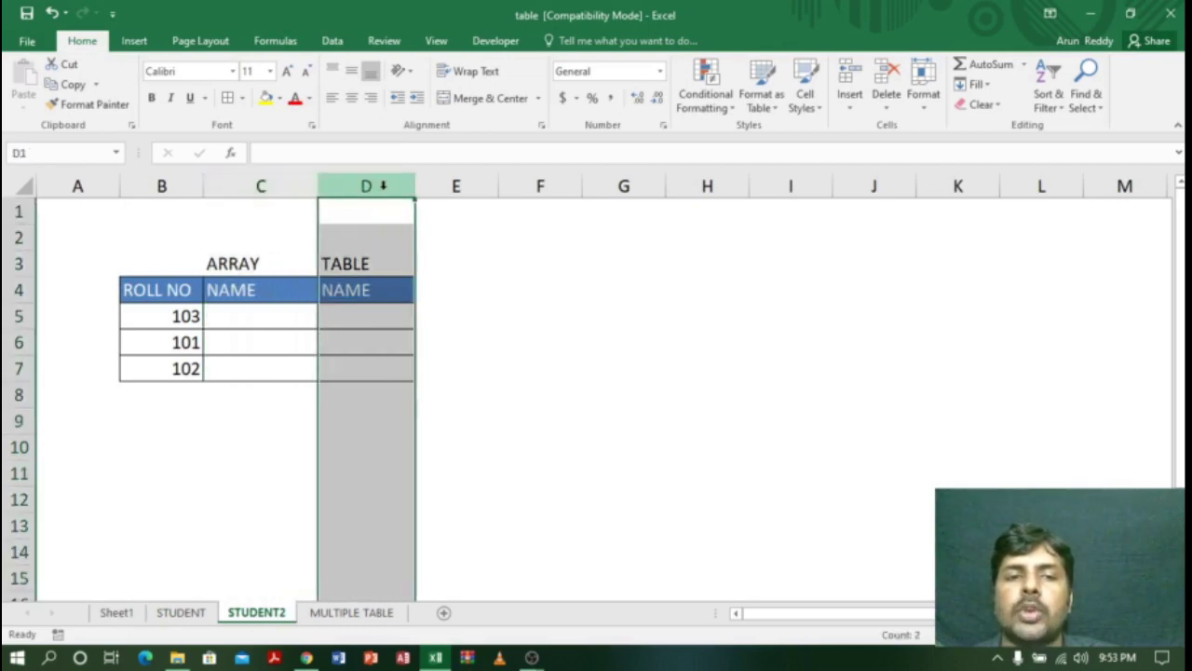
Step: Enter the cross-sheet exact-match lookup =VLOOKUP(B5,STUDENT!B5:D14,2,0) in C5 under ARRAY and inspect the formula
left_click(261, 317)
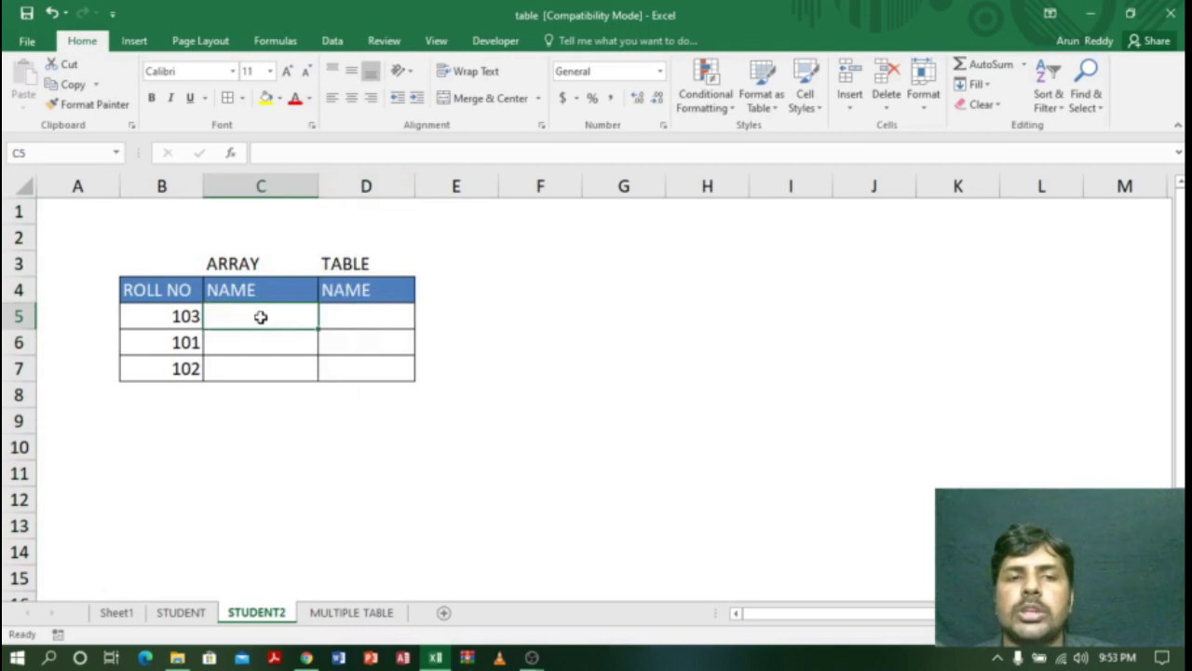
type("=VLOO")
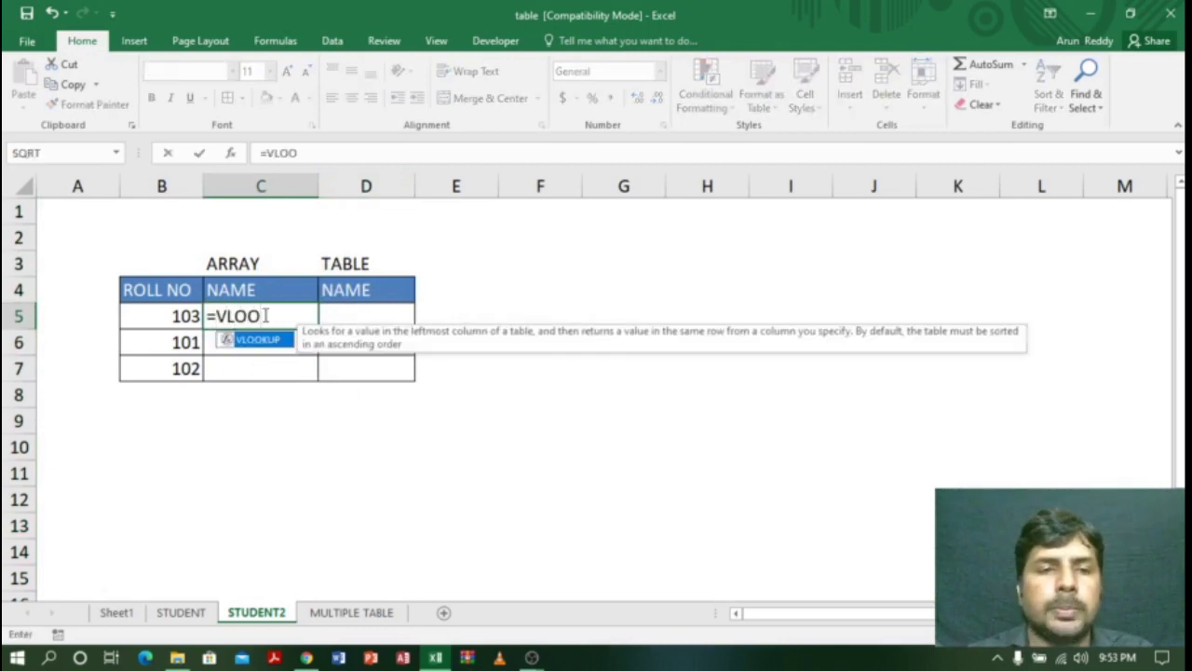
key("Tab")
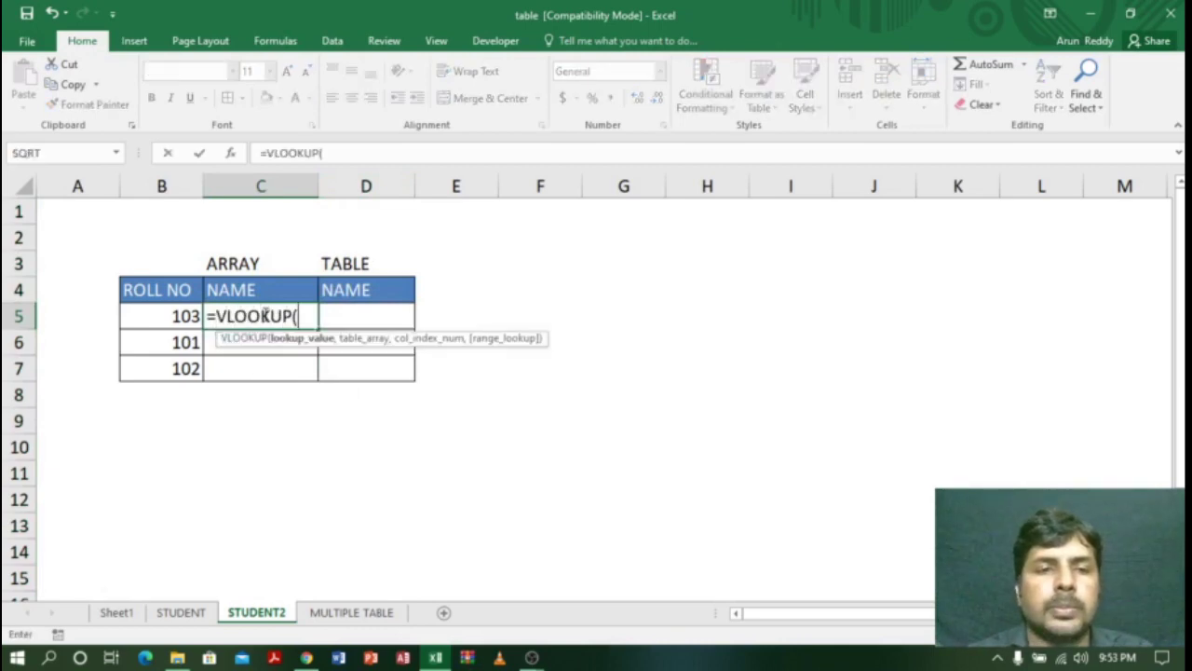
left_click(180, 315)
type(",")
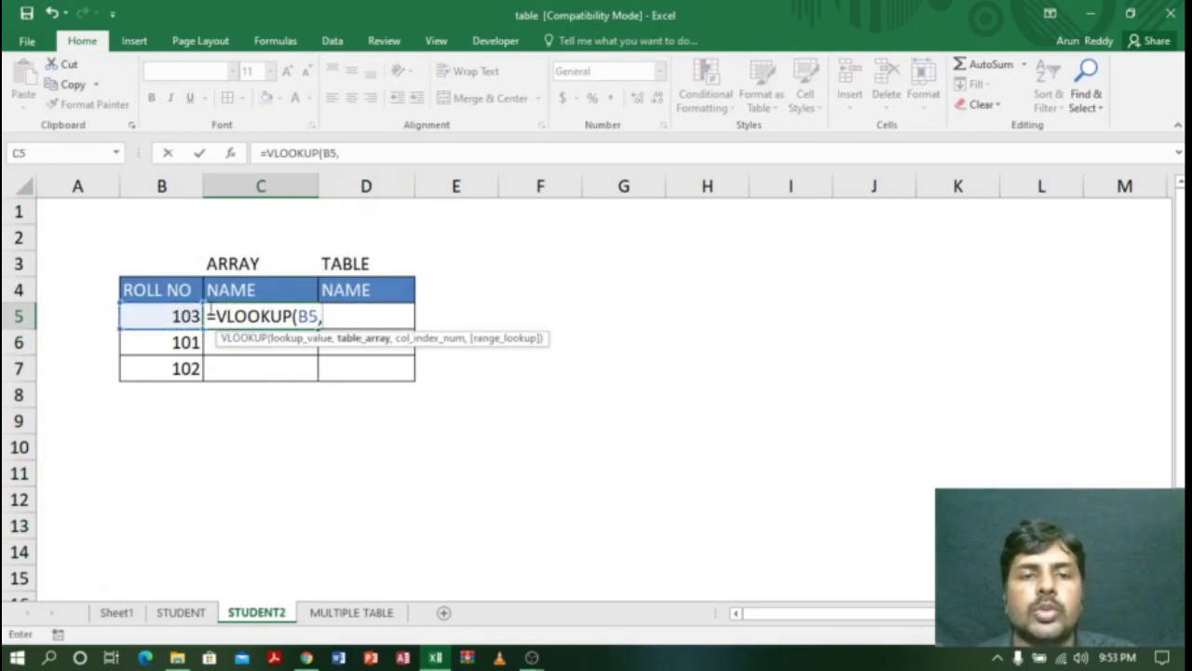
left_click(192, 611)
left_click_drag(174, 269, 449, 496)
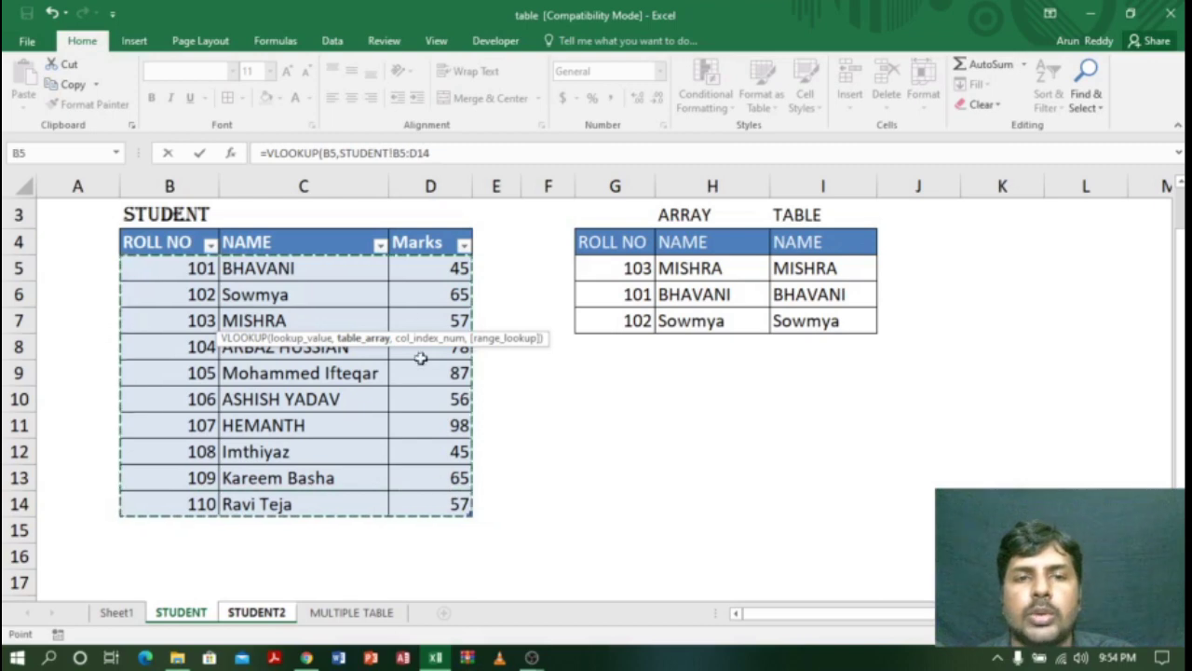
left_click(457, 152)
left_click(457, 152)
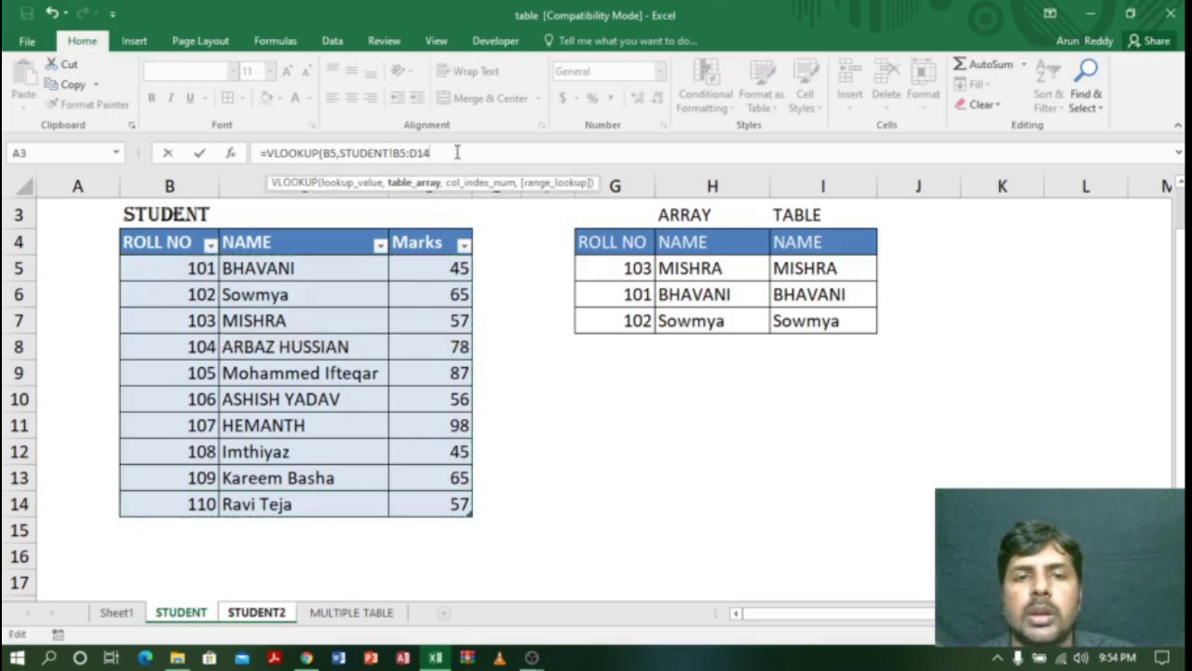
type(",")
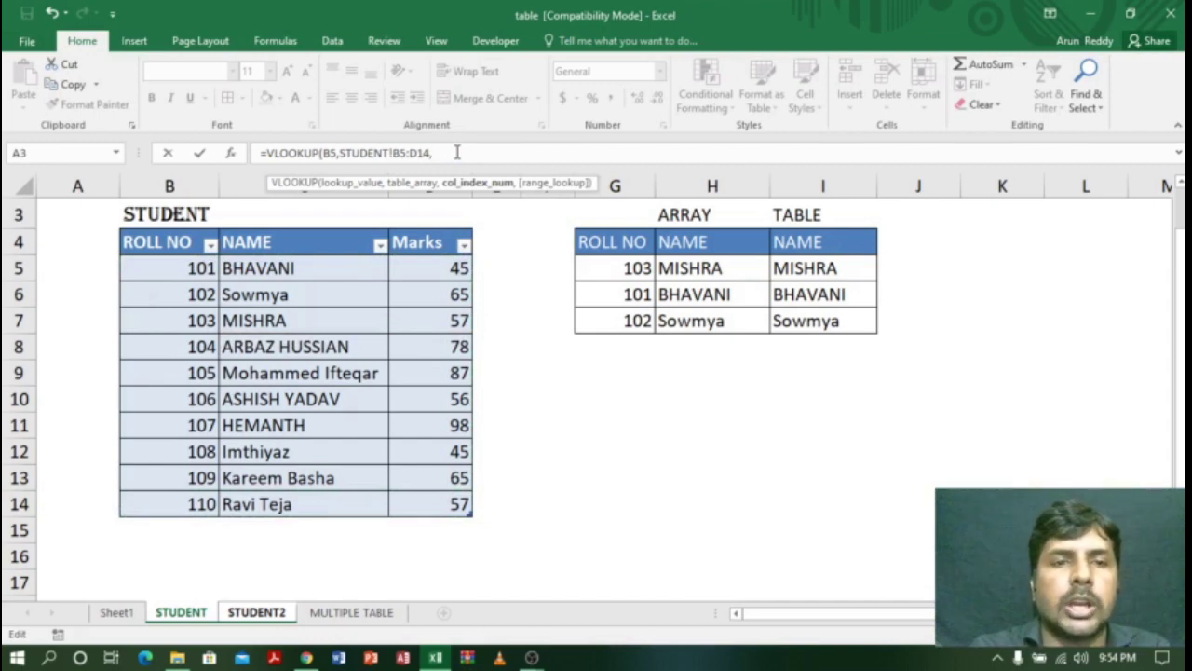
type("2,")
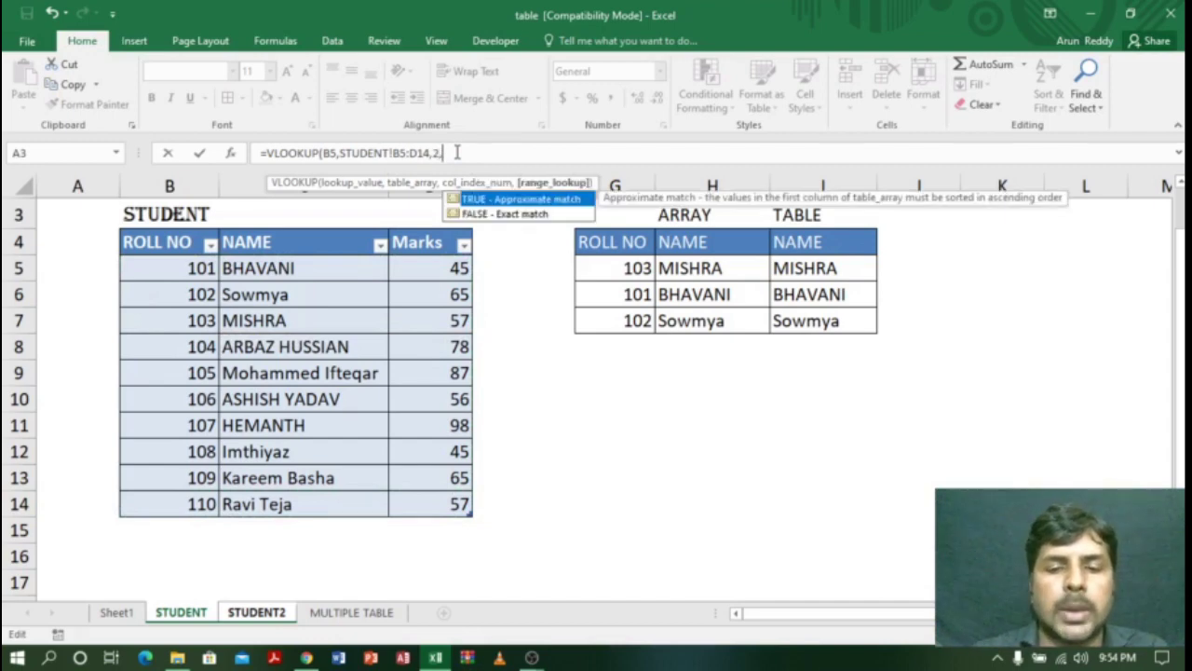
type("0")
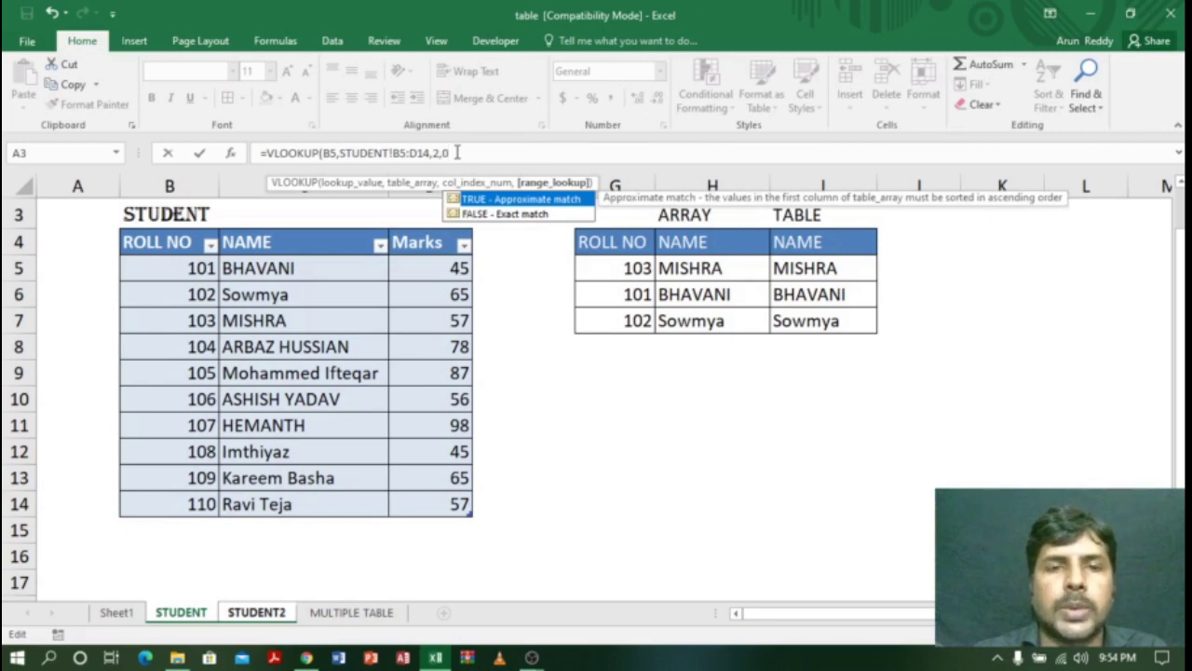
type(")")
key("Return")
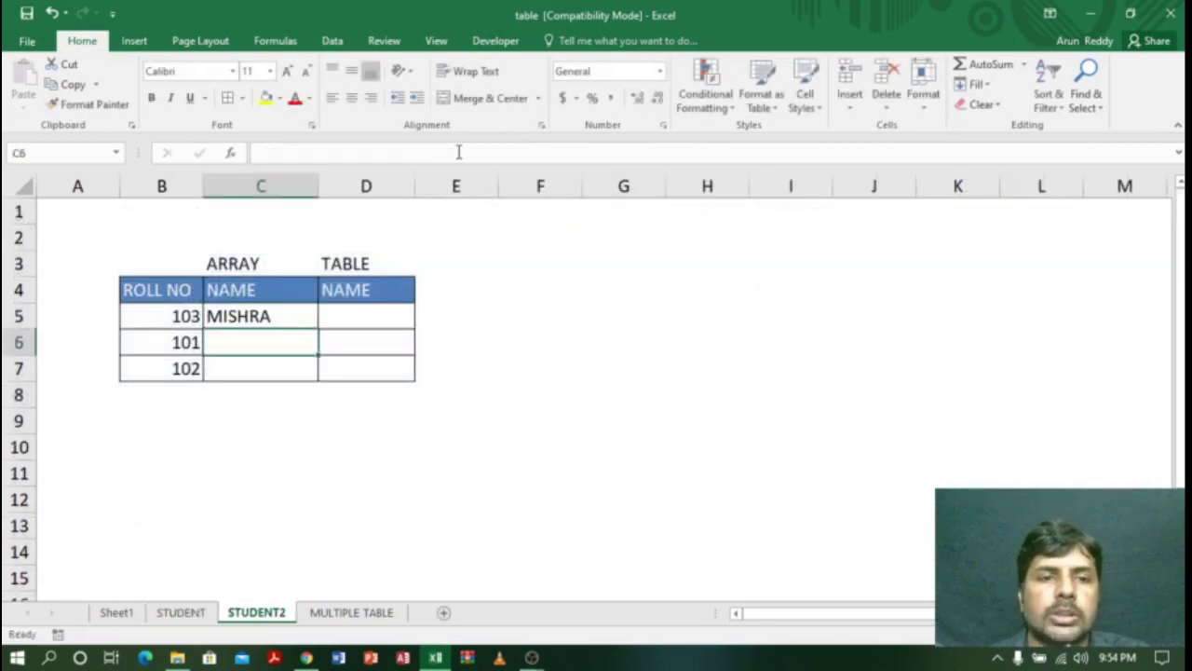
left_click(280, 317)
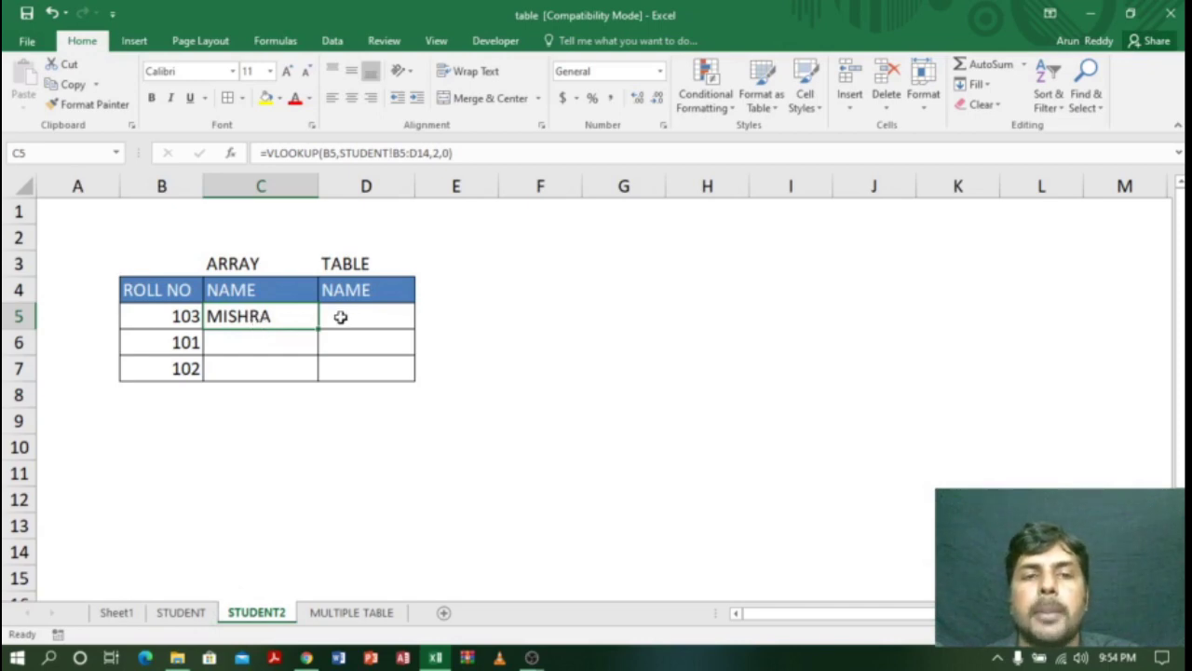
Step: Enter the exact-match lookup =VLOOKUP(B5,STUDENT,2,0) in D5 under TABLE, using the STUDENT table as its source
left_click(368, 315)
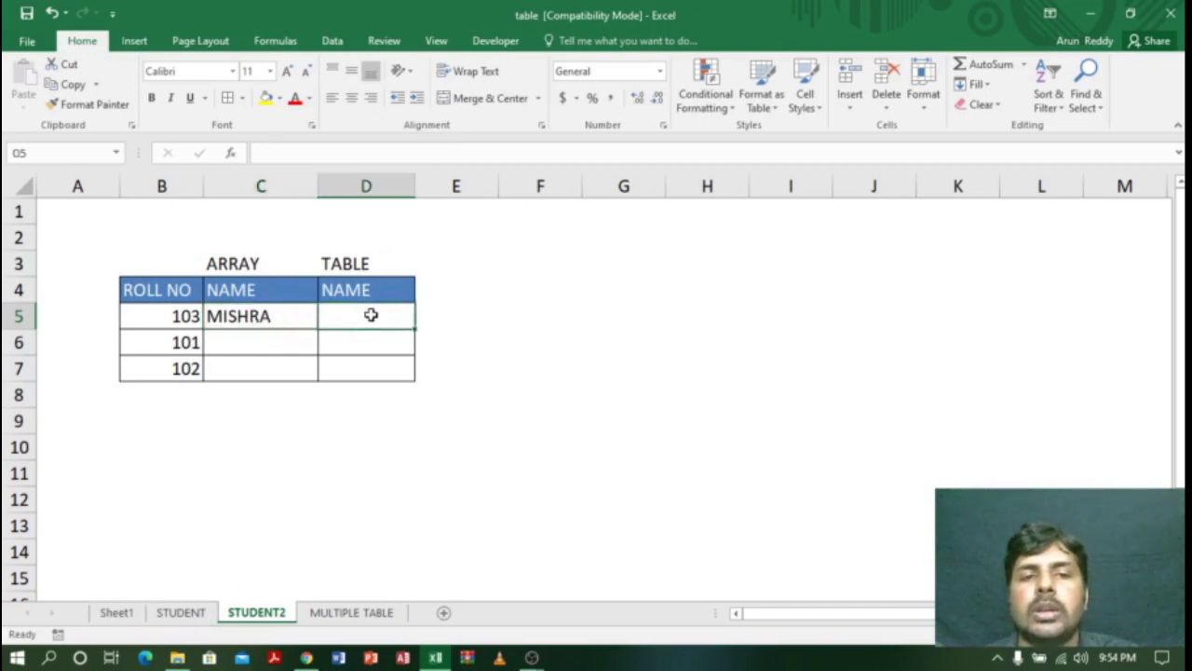
type("=")
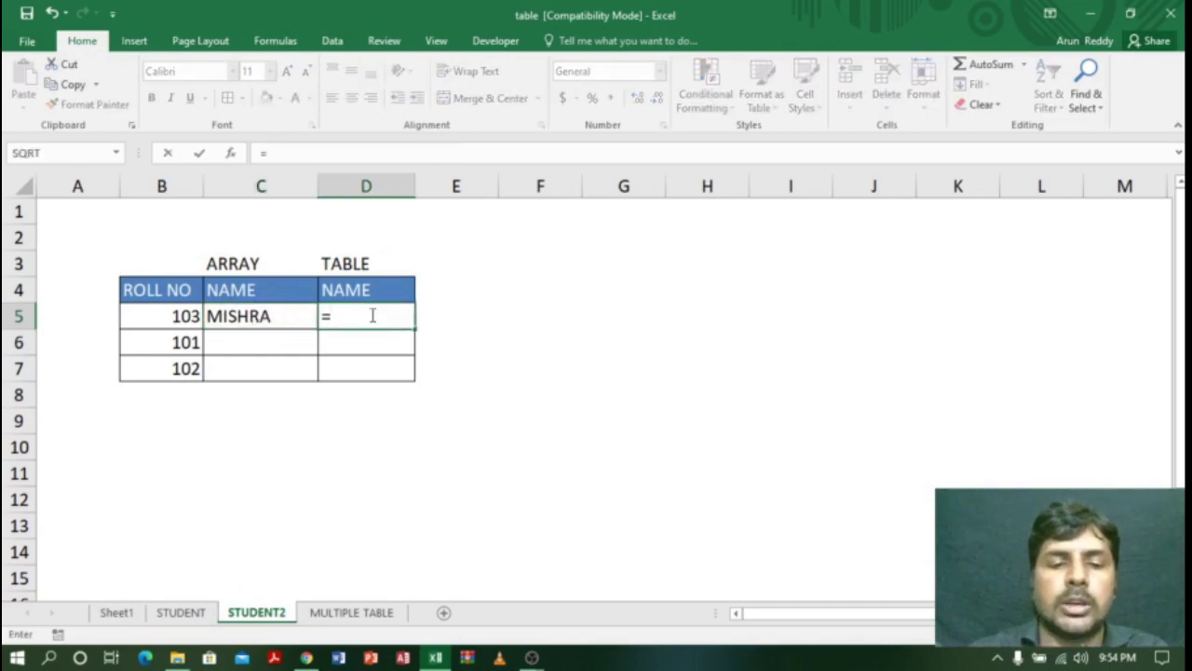
type("VLOO")
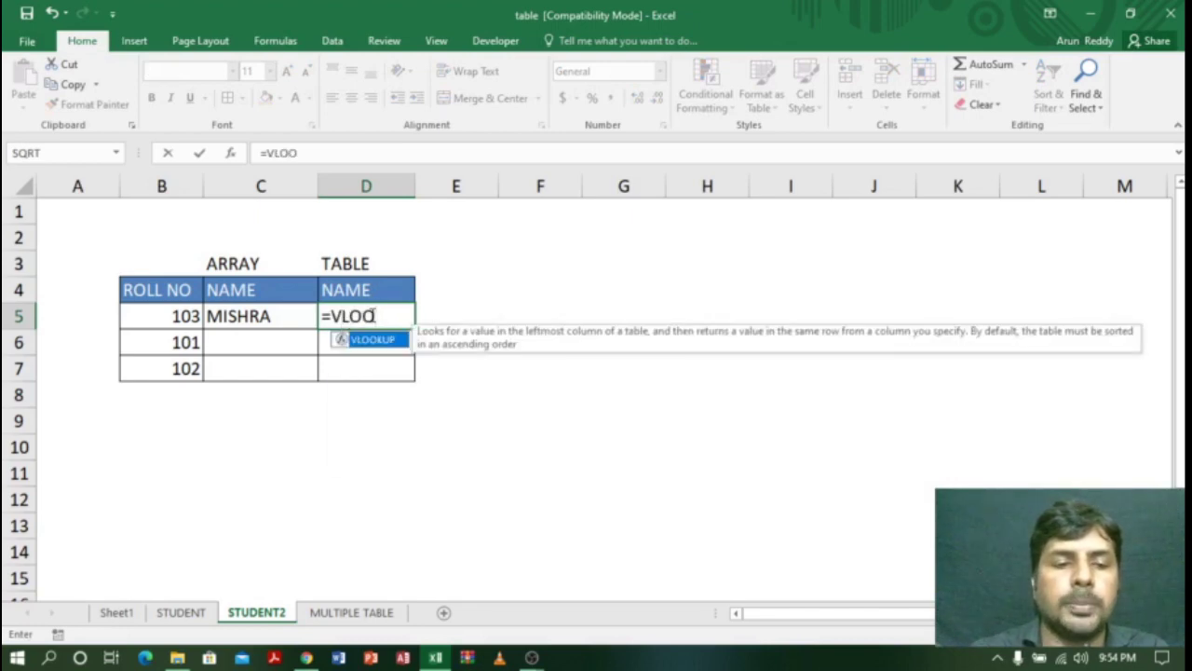
key("Tab")
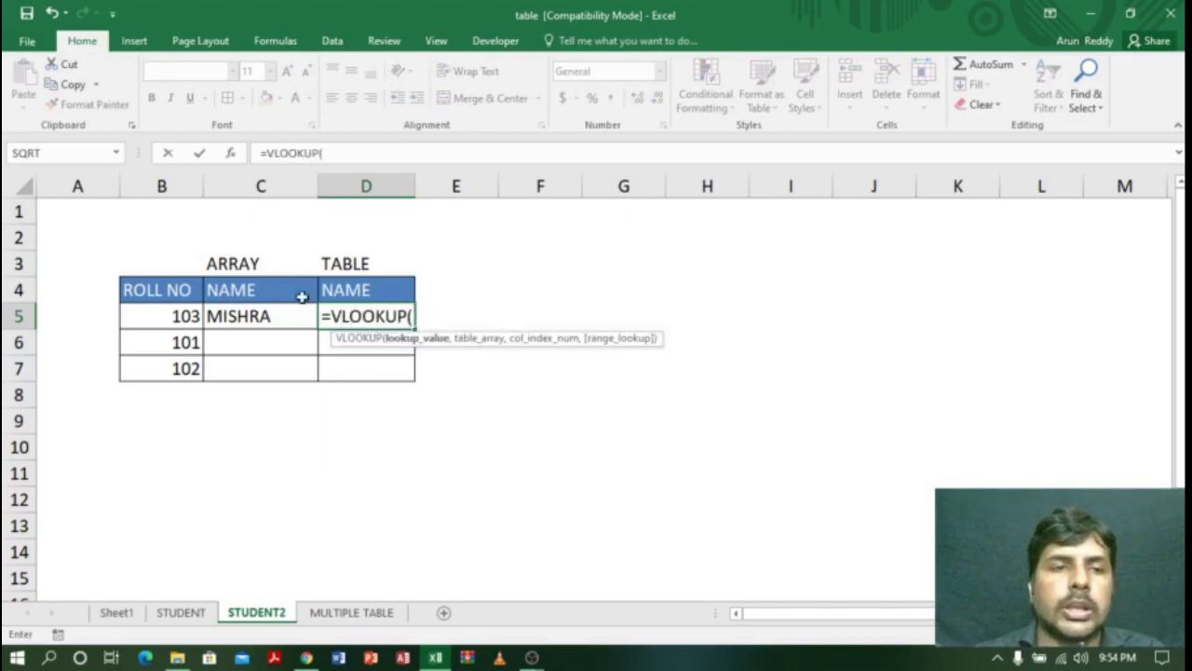
left_click(184, 316)
type(",")
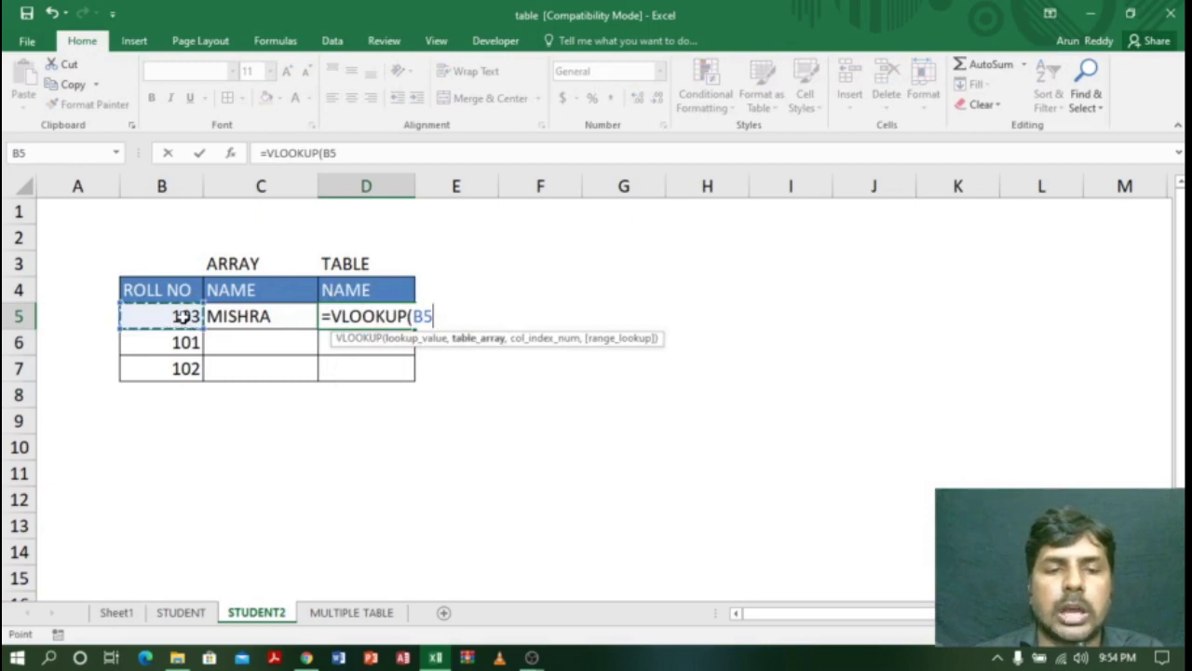
type("S")
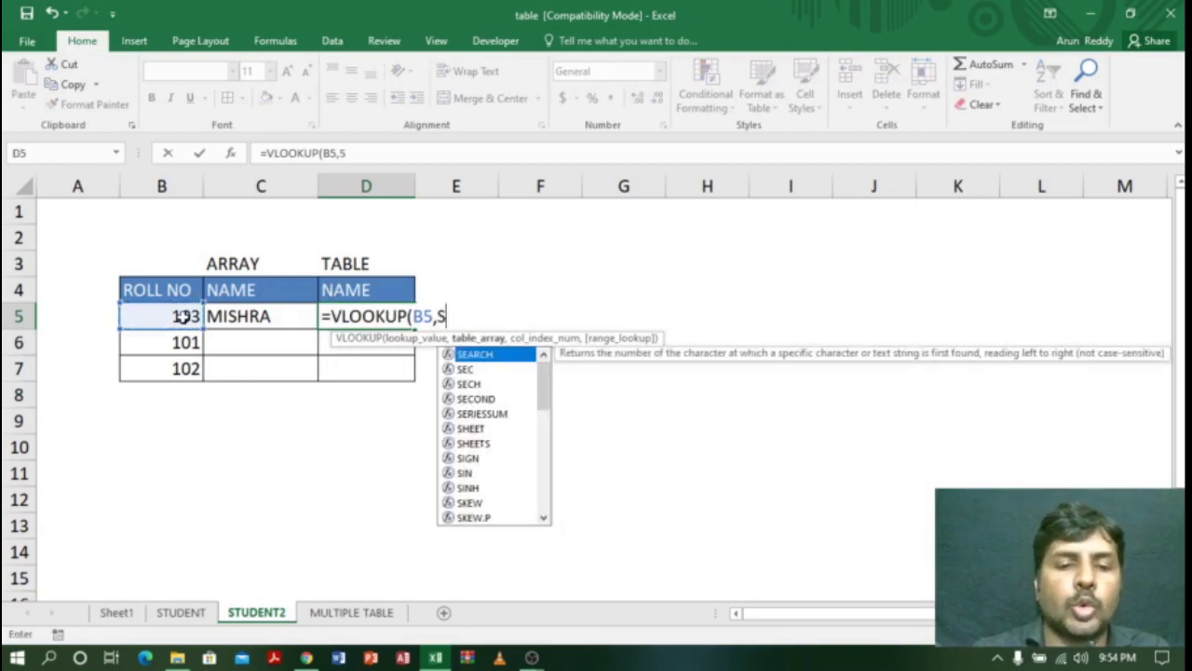
type("TU")
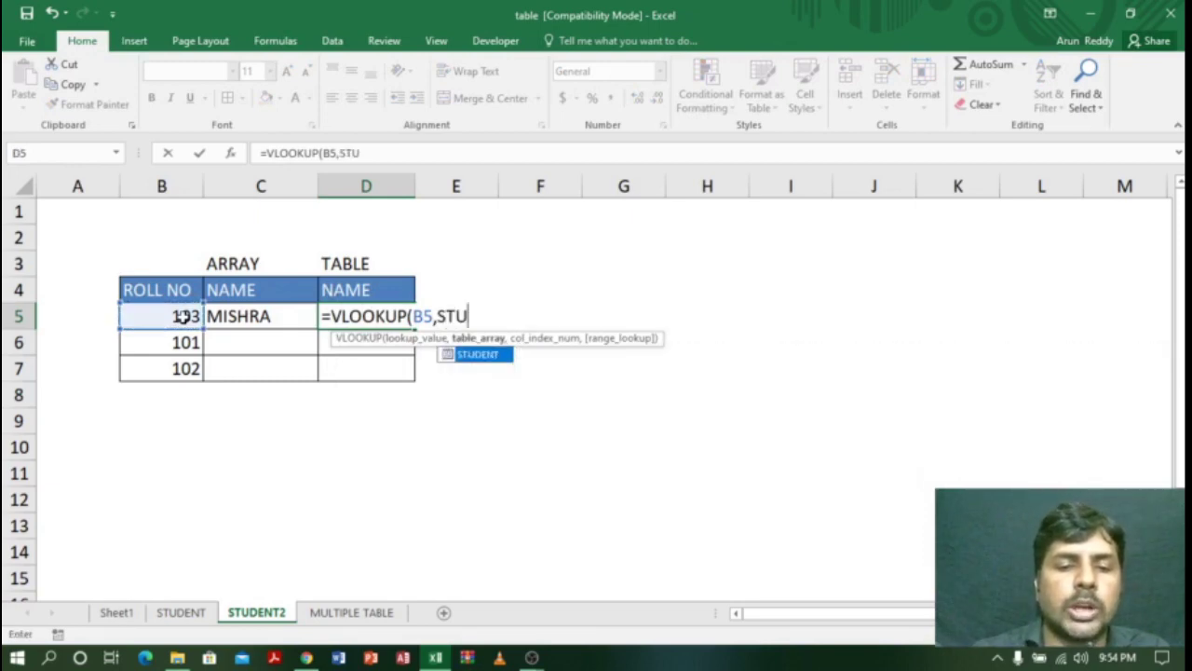
type("DENT")
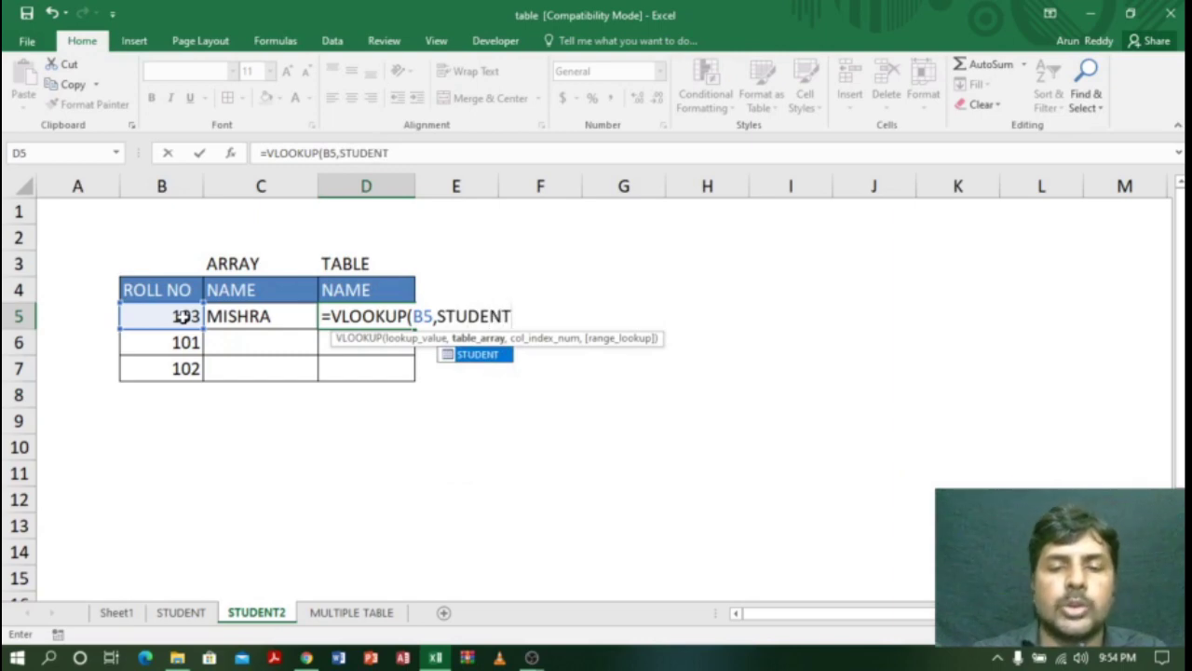
type(",")
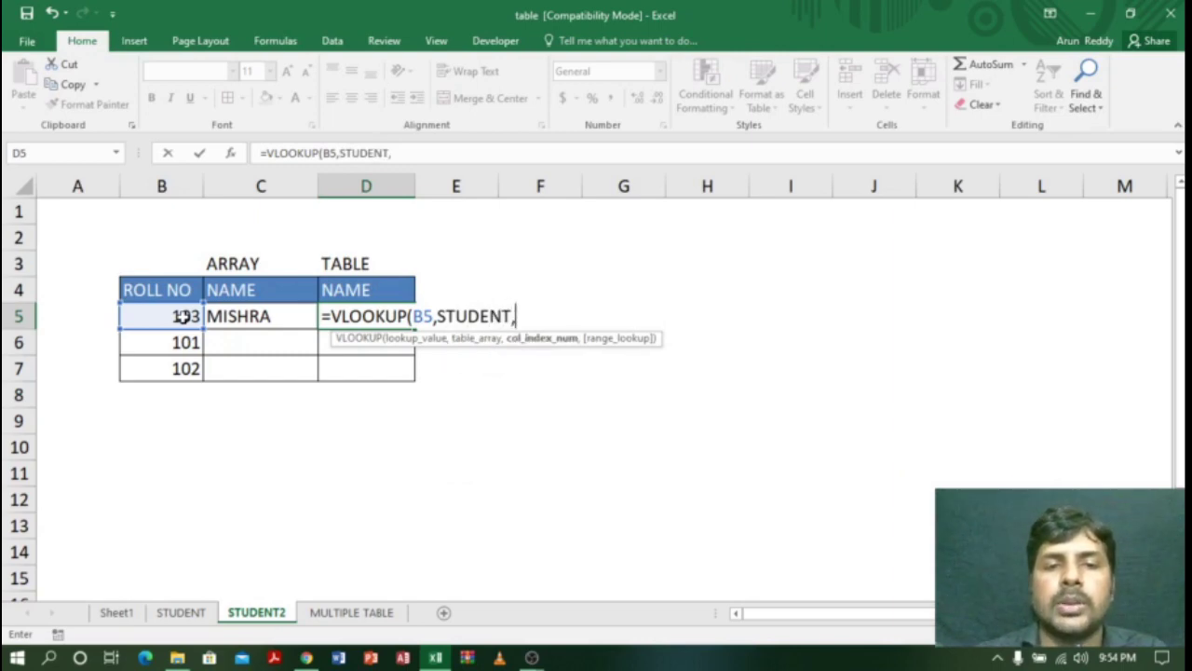
type("2")
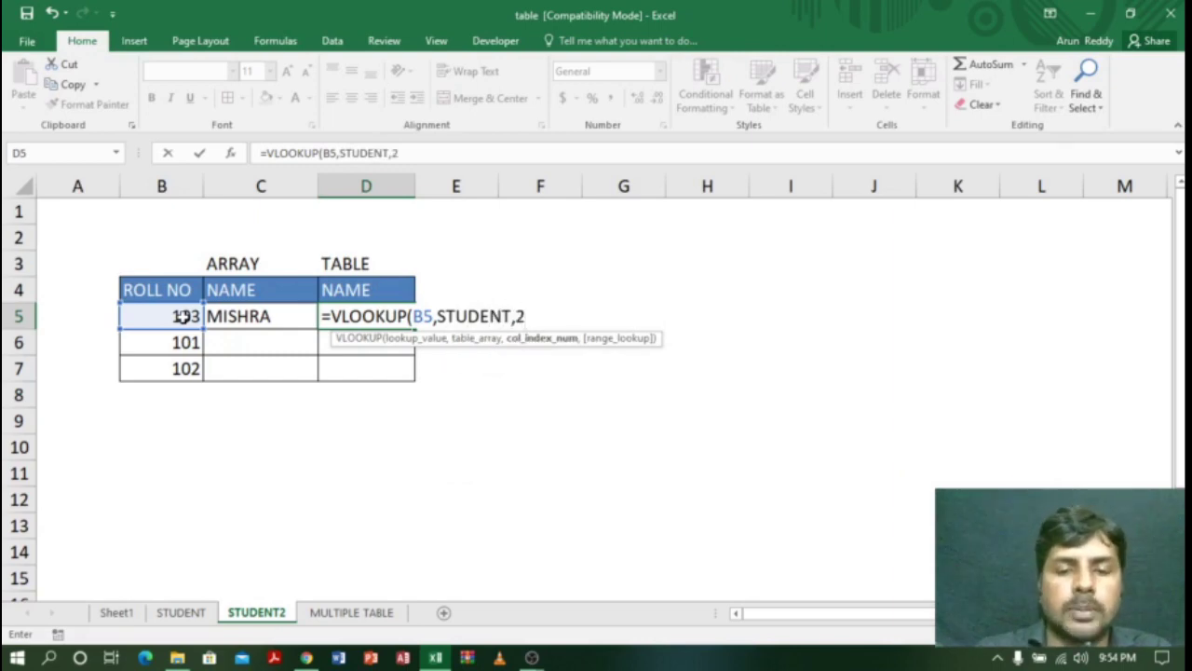
type(",0")
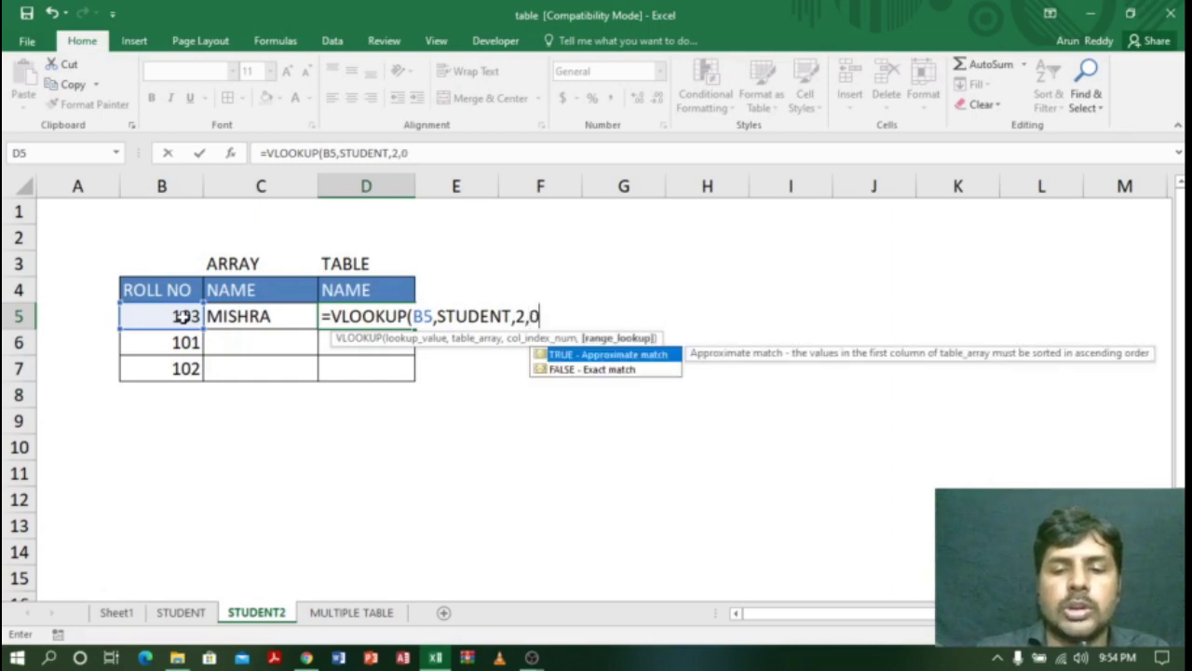
type(")")
key("Return")
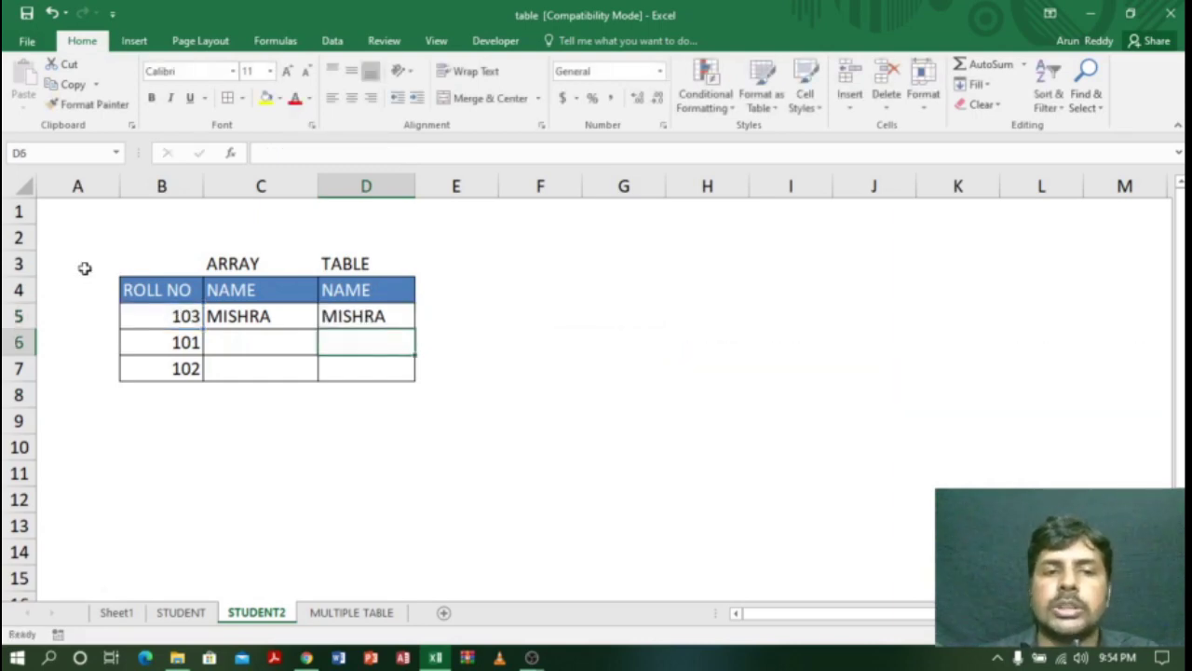
Step: Make the lookup range in C5's formula absolute, as STUDENT!$B$5:$D$14
double_click(280, 317)
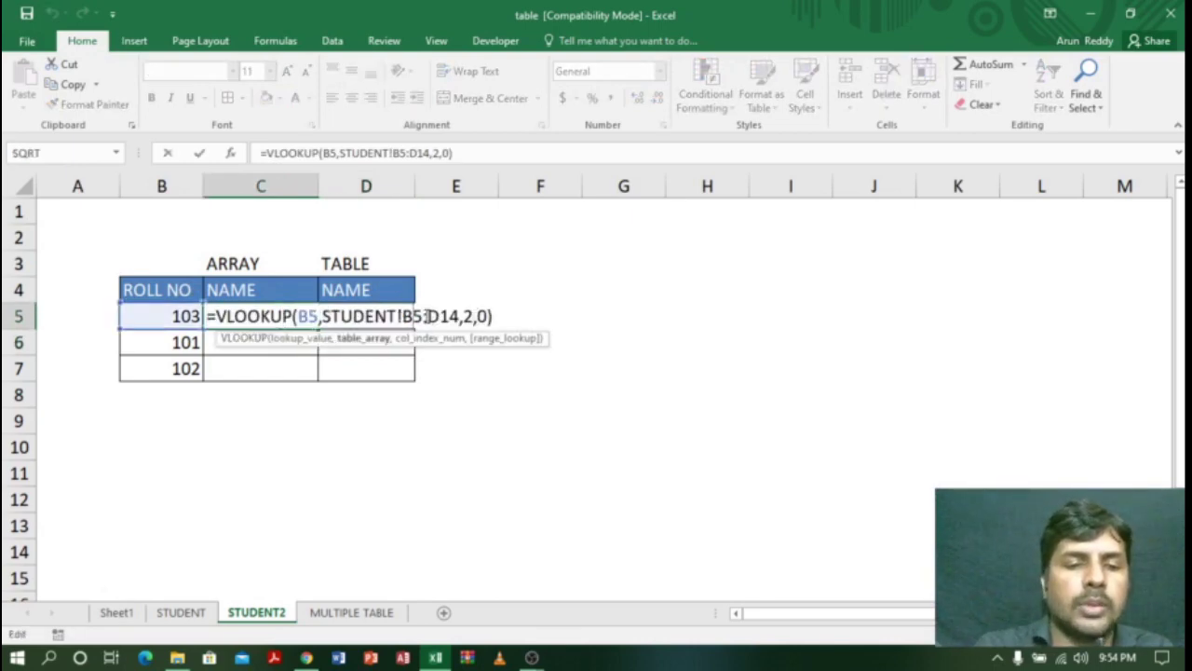
key("F4")
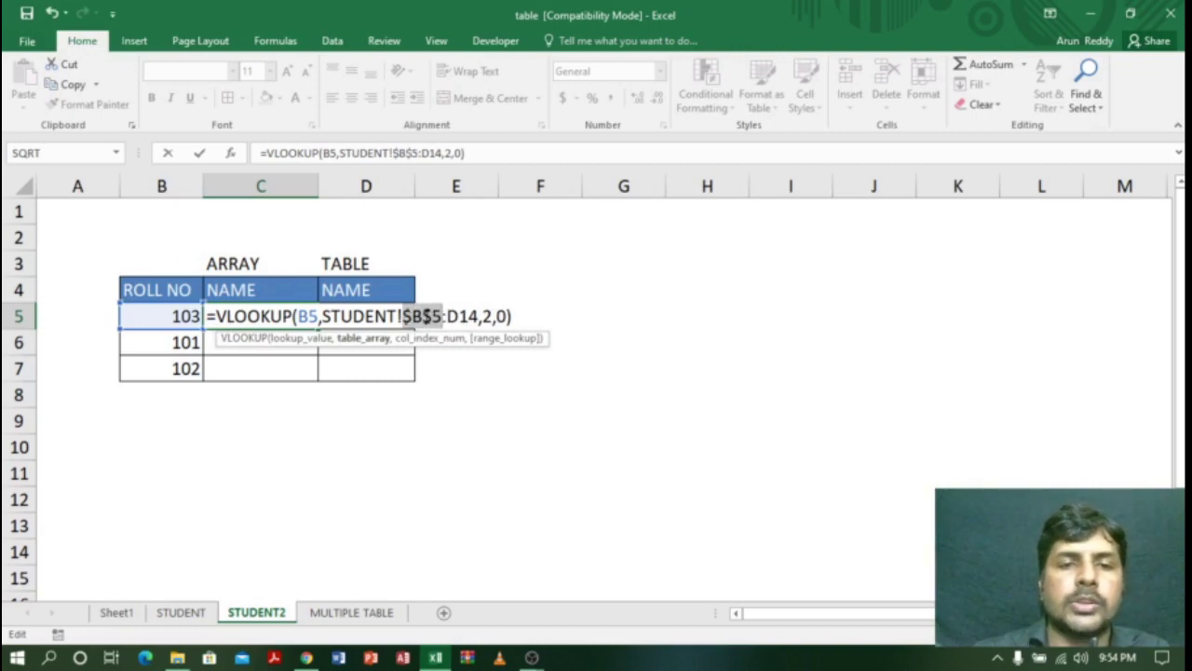
left_click(470, 317)
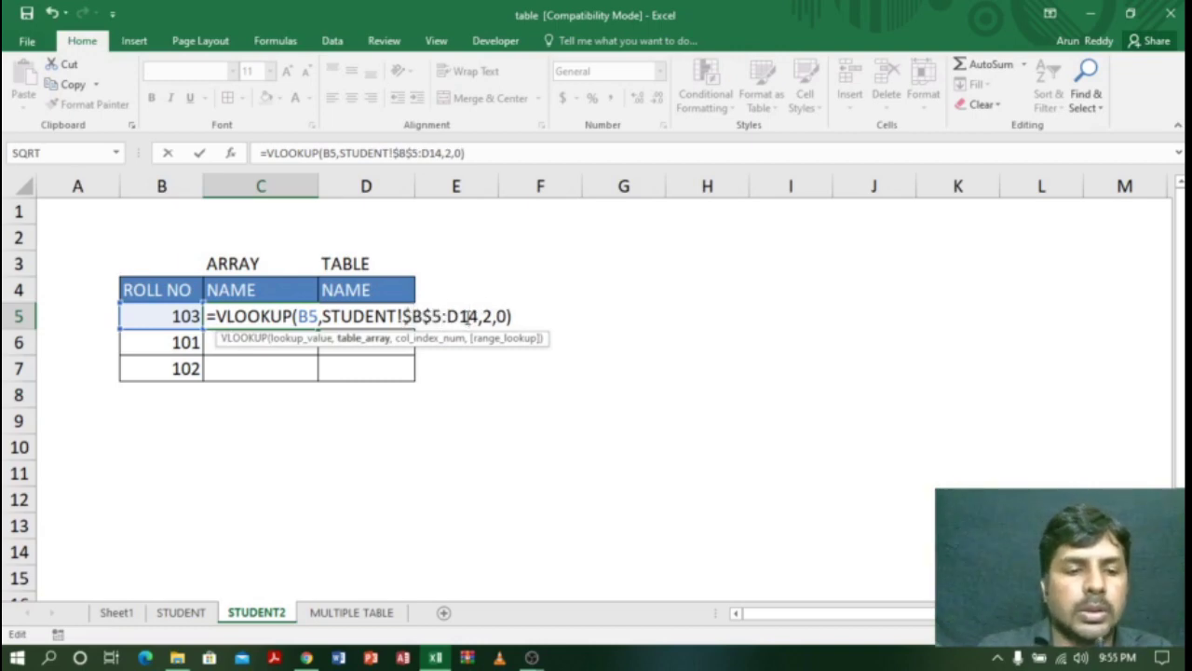
key("F4")
key("Return")
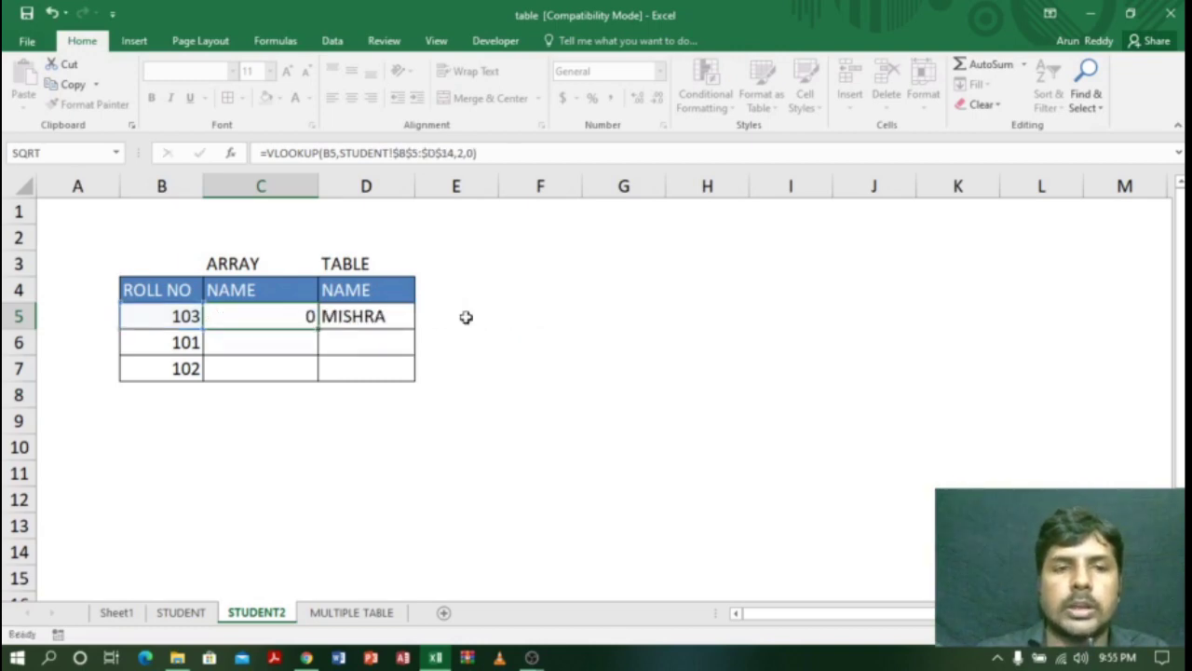
Step: Fill the ARRAY lookup from C5 and the TABLE lookup from D5 down through row 7
left_click(293, 320)
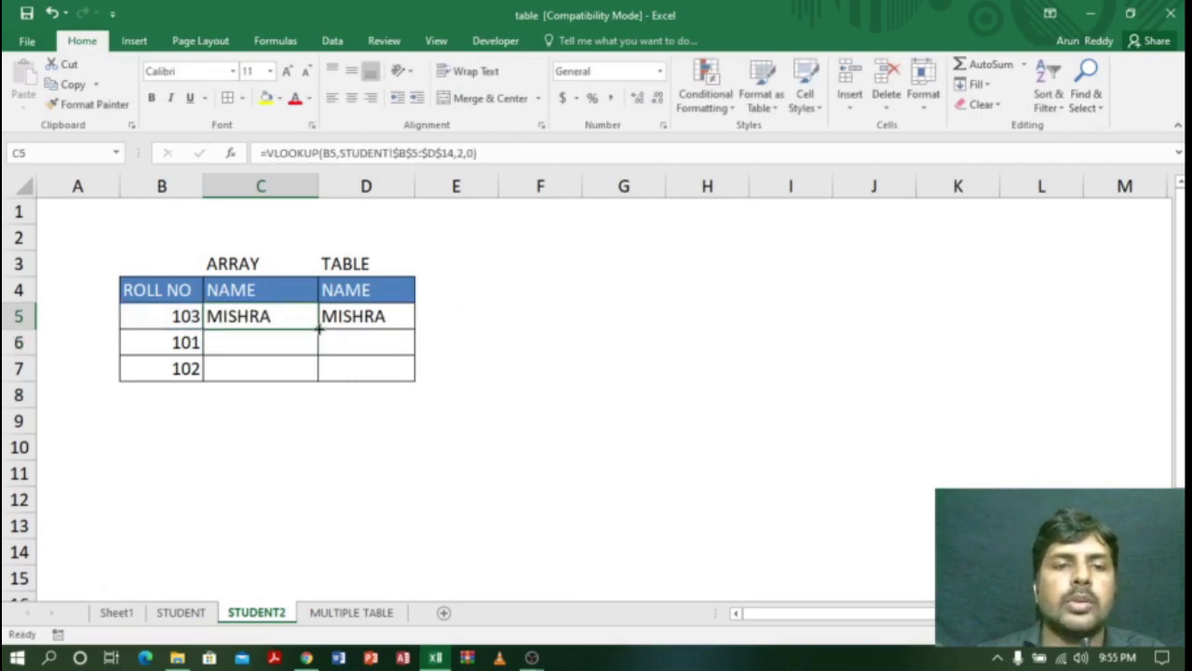
left_click_drag(317, 329, 323, 383)
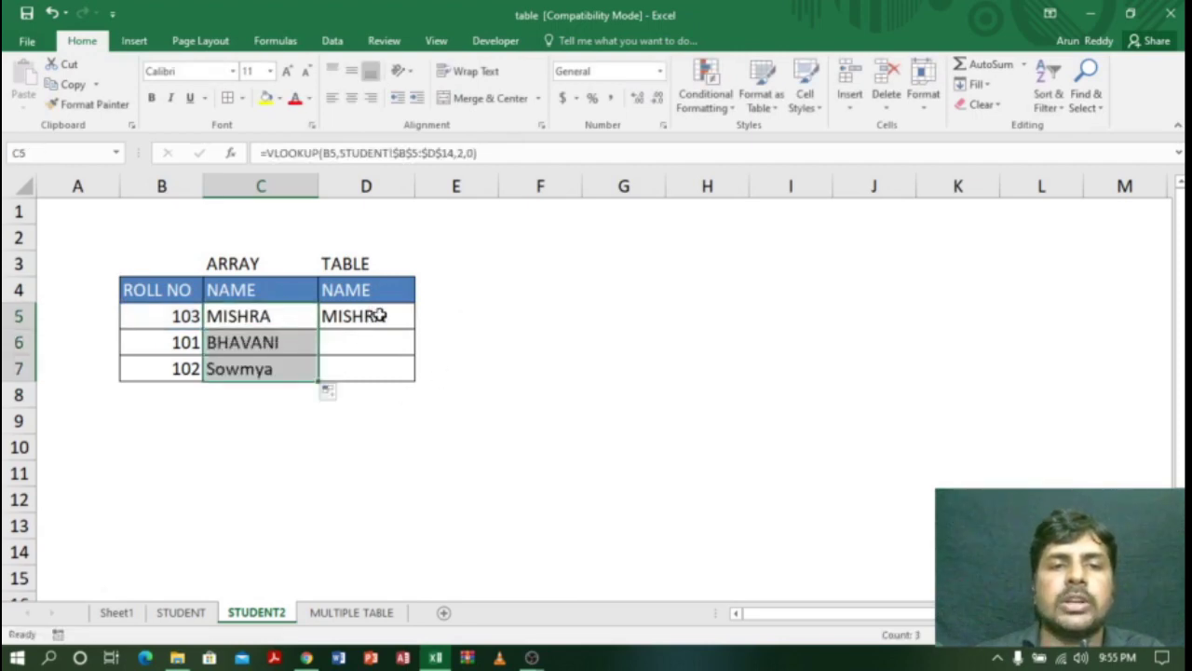
left_click(377, 316)
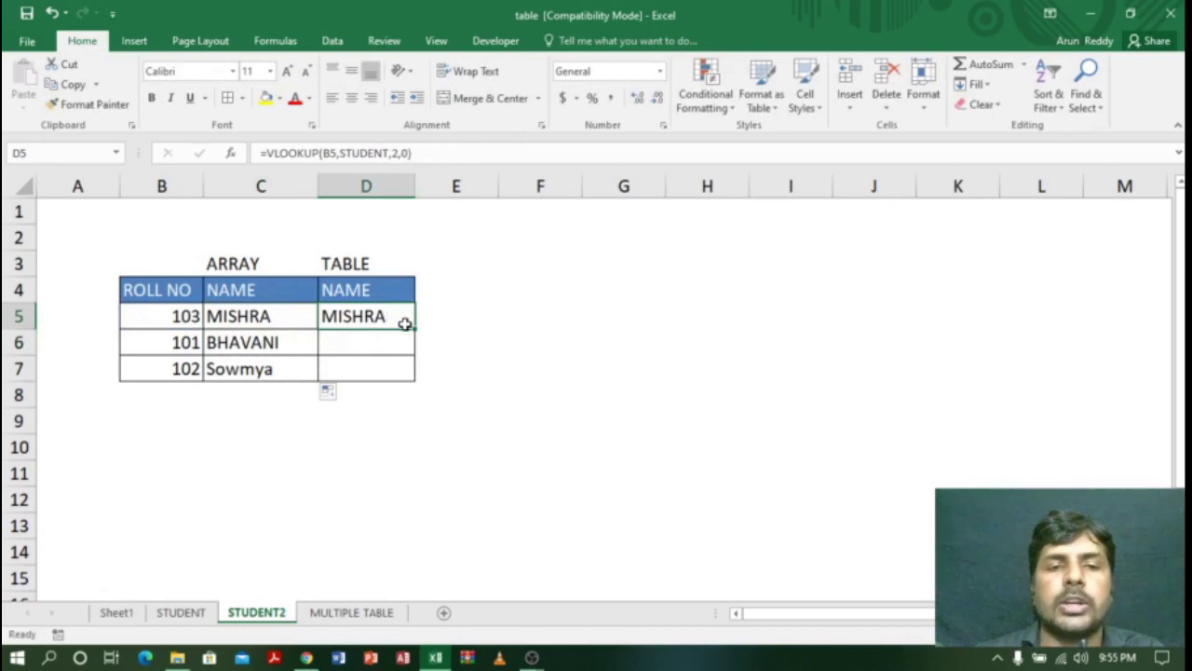
left_click_drag(415, 327, 415, 377)
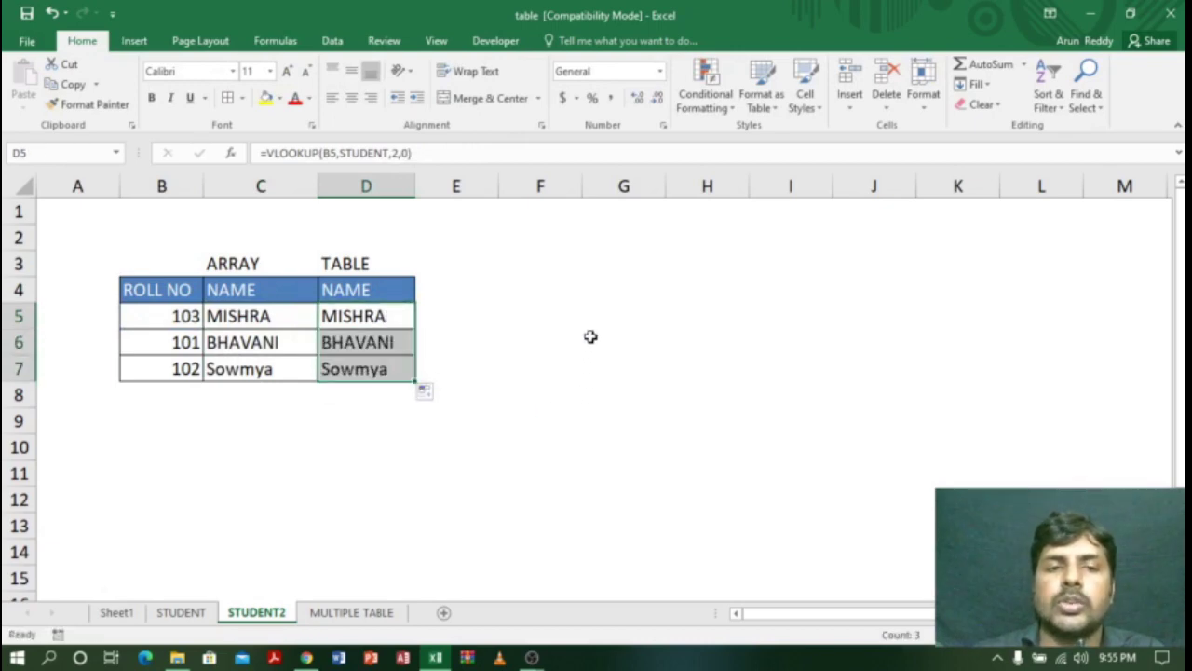
Step: Jump to the STUDENT table by its name from the STUDENT2 sheet and review its data range
left_click(617, 317)
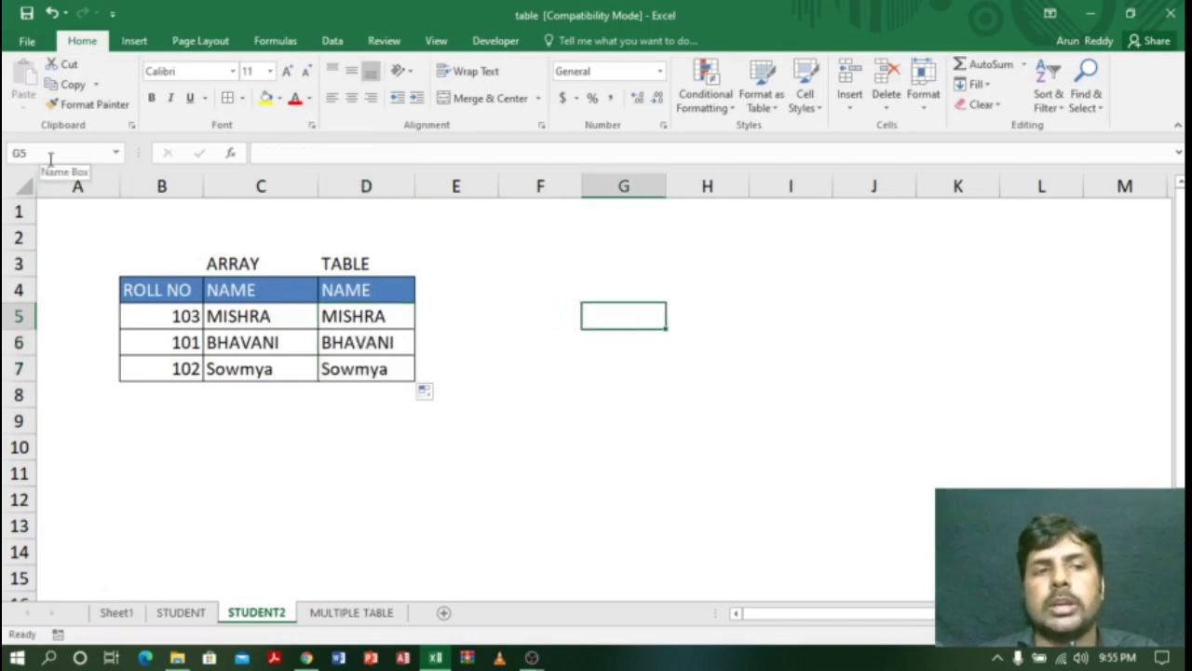
left_click(117, 154)
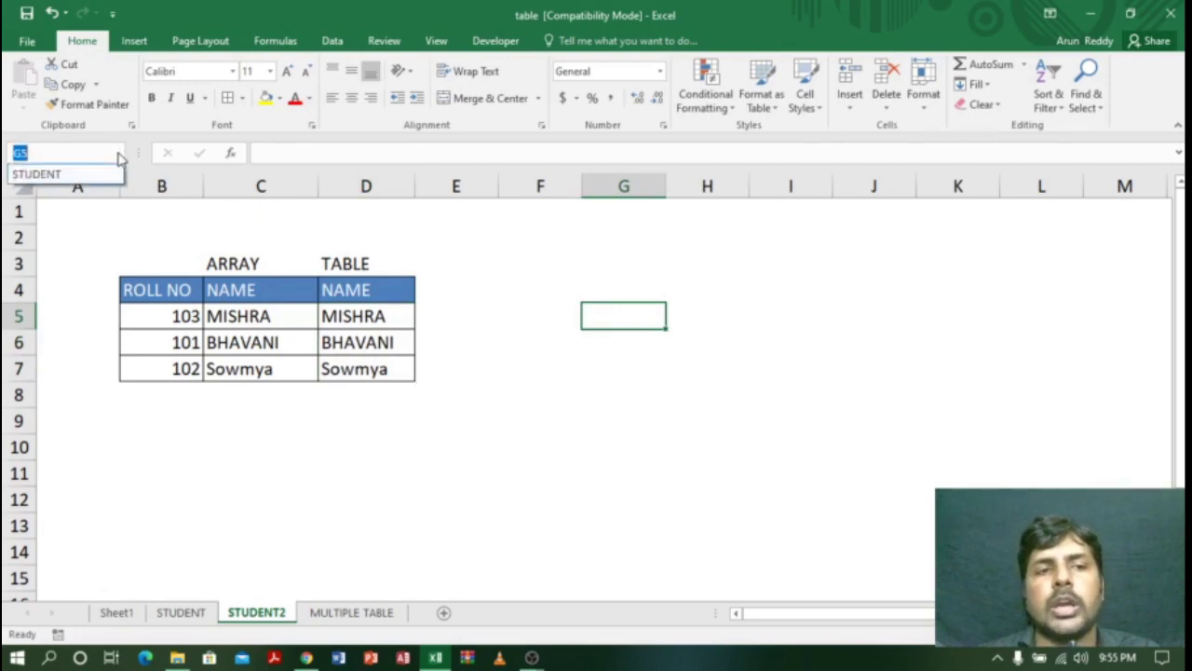
left_click(44, 176)
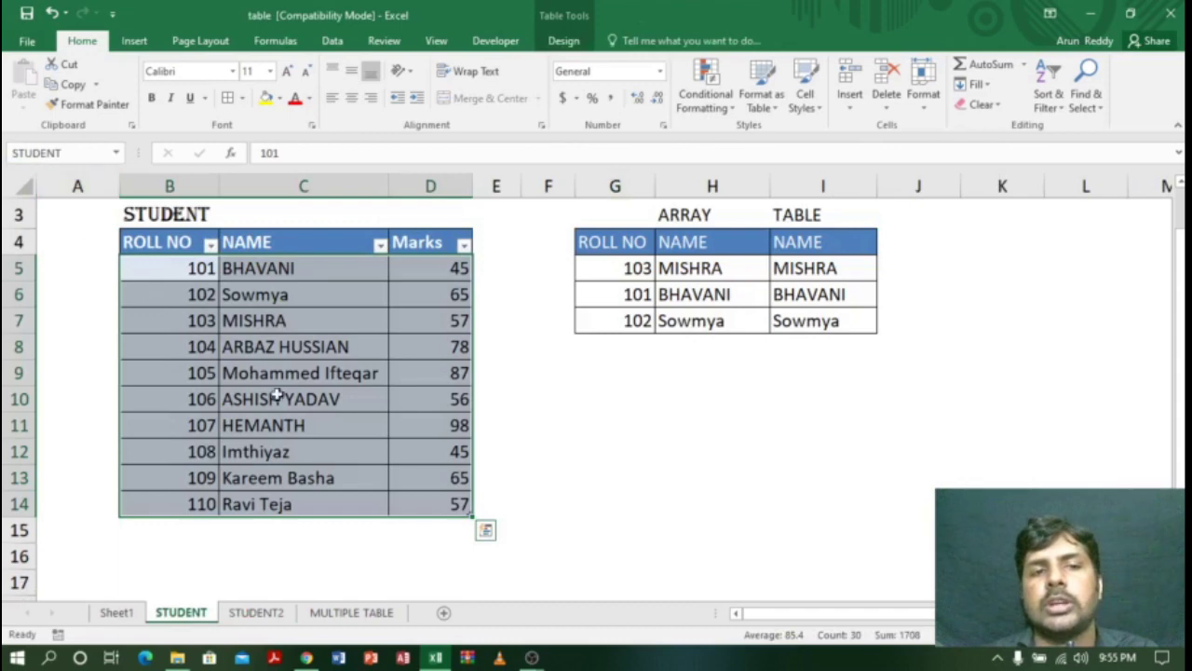
left_click(305, 391)
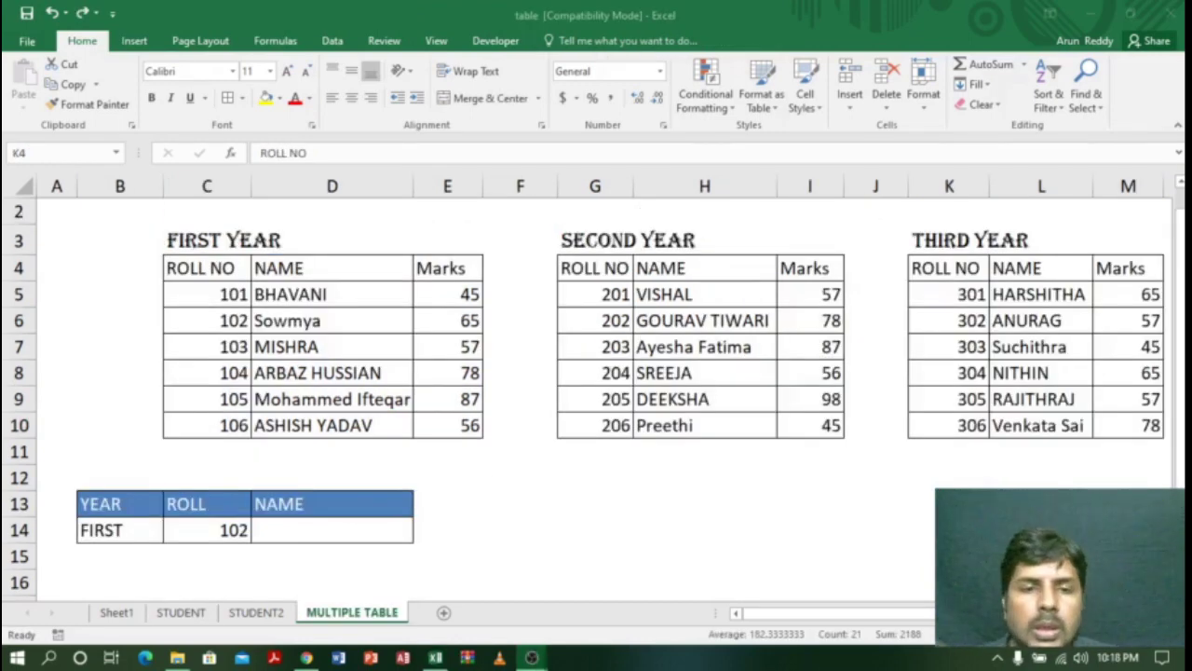
Step: Examine the FIRST YEAR, SECOND YEAR and THIRD YEAR data ranges on the MULTIPLE TABLE sheet
key("ctrl+shift+Right")
key("ctrl+shift+Down")
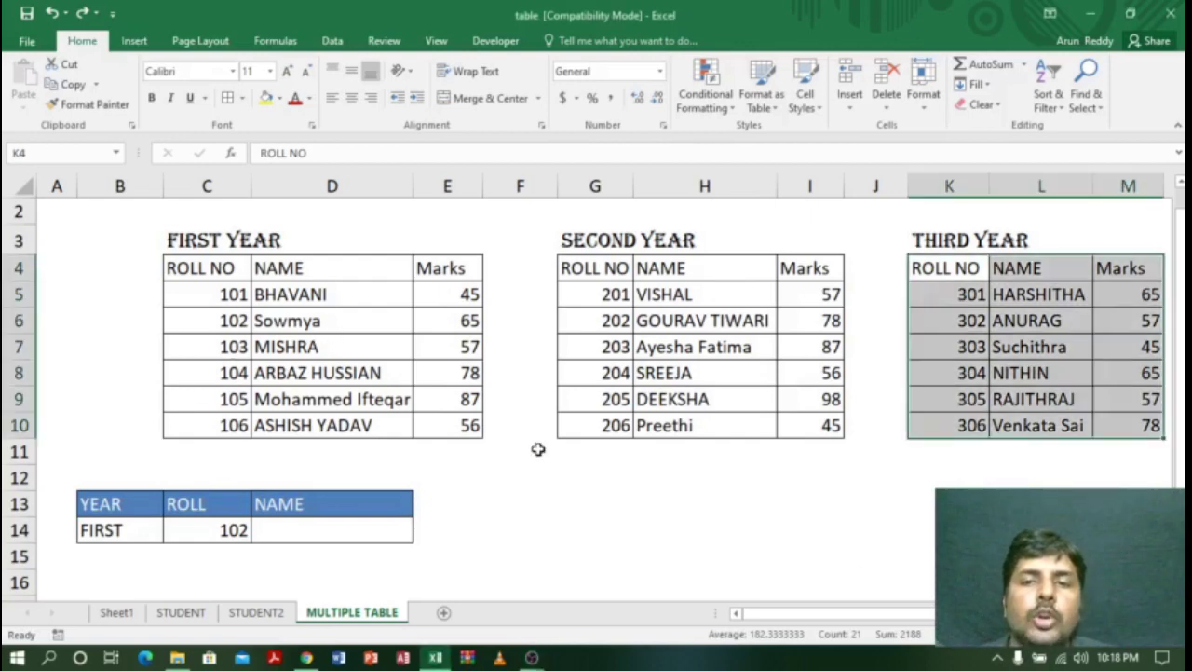
left_click(535, 505)
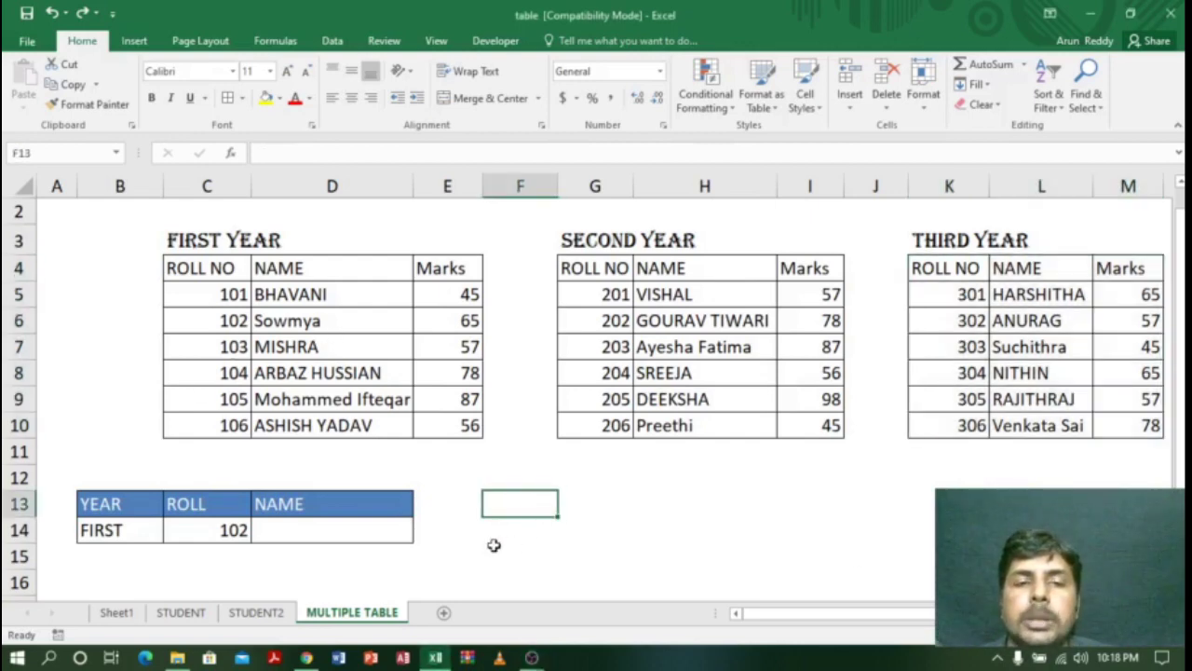
left_click_drag(210, 272, 466, 424)
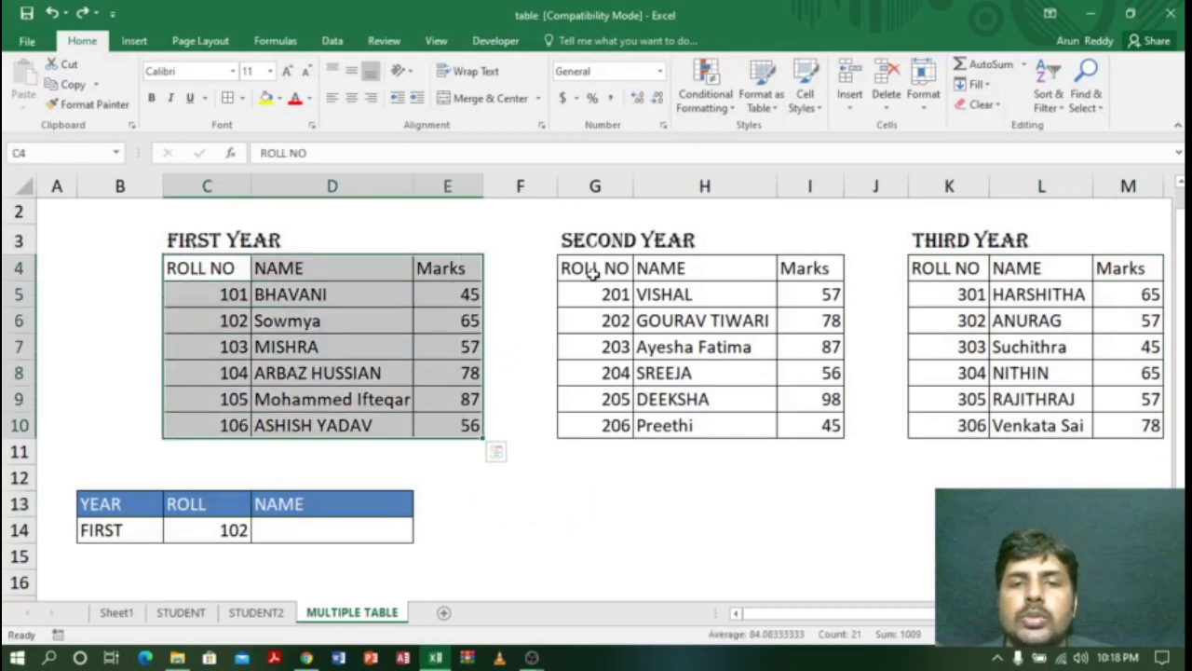
left_click_drag(592, 270, 797, 427)
left_click_drag(950, 268, 1123, 425)
Step: Review the YEAR, ROLL and empty NAME cells of the lookup row B14:D14
left_click(206, 529)
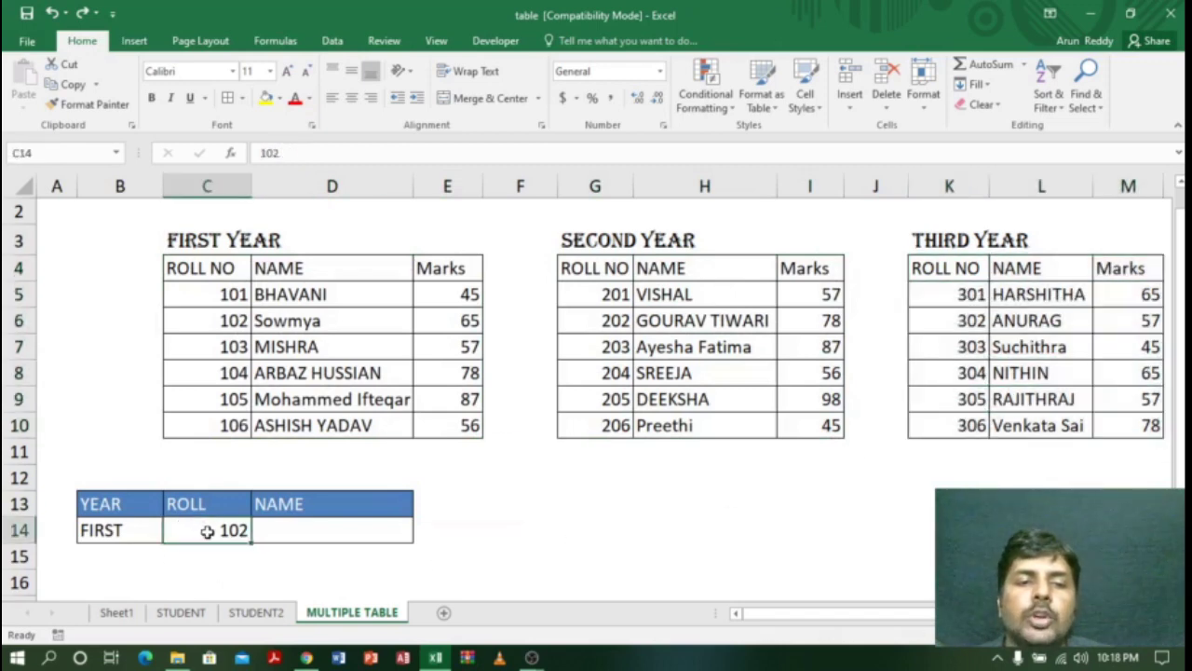
left_click(354, 532)
left_click(206, 531)
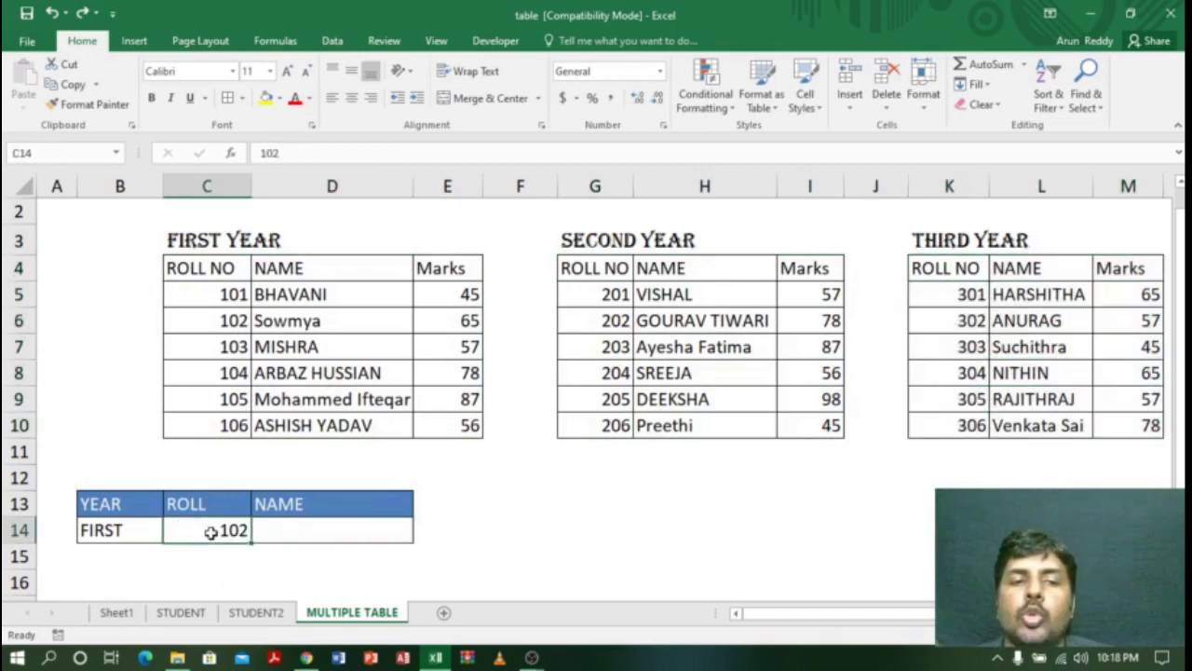
left_click(113, 533)
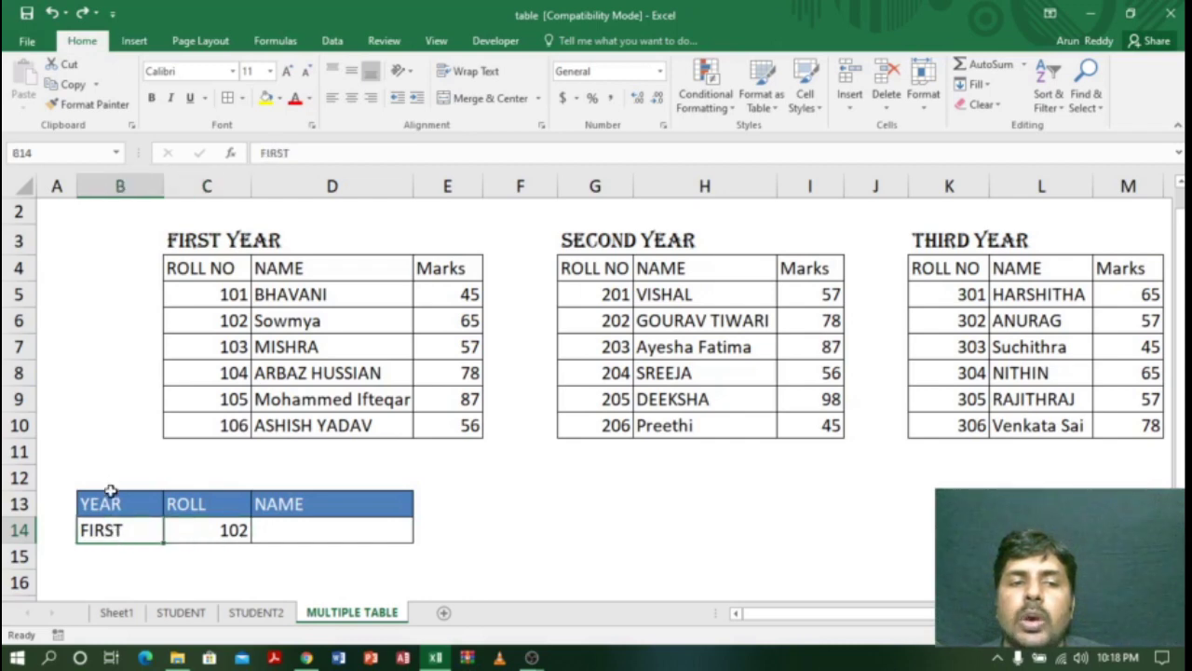
left_click(231, 531)
left_click(123, 532)
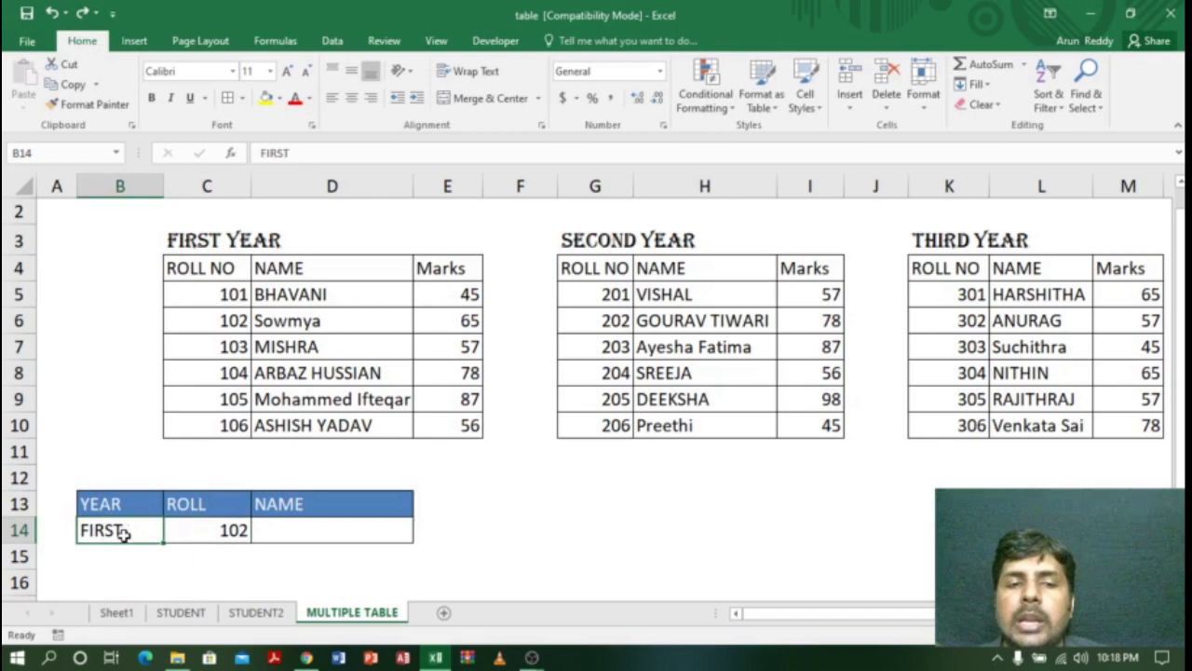
left_click(324, 534)
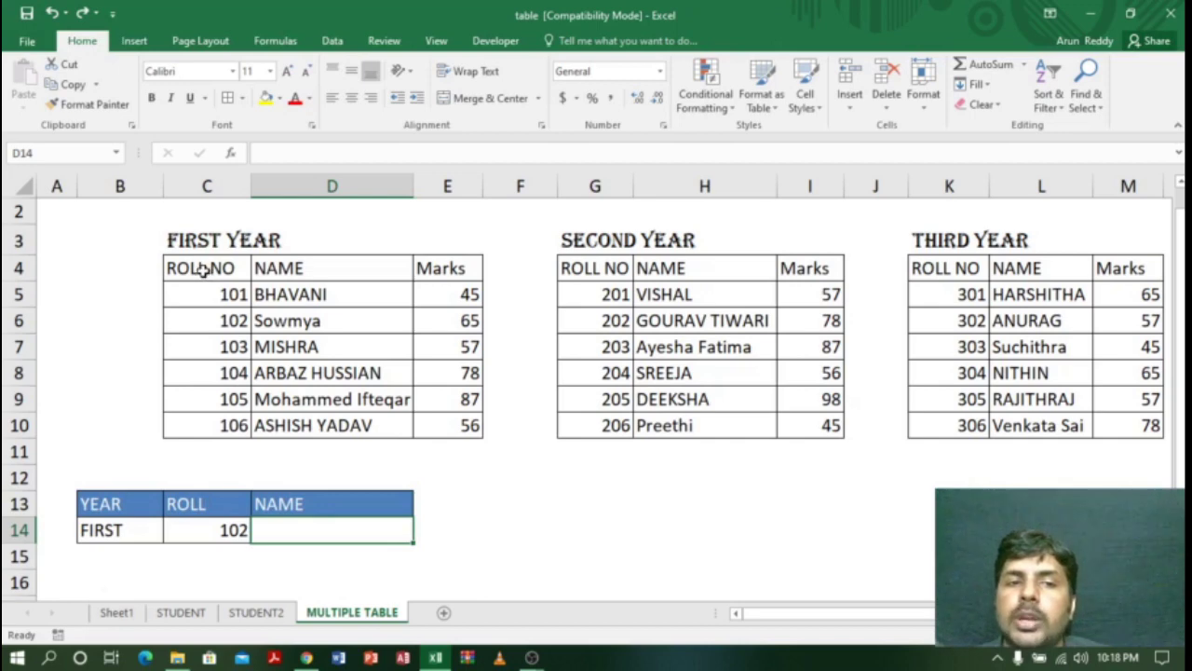
Step: Convert the FIRST YEAR range C4:E10 into an Excel table with headers
left_click_drag(196, 267, 474, 426)
left_click(134, 41)
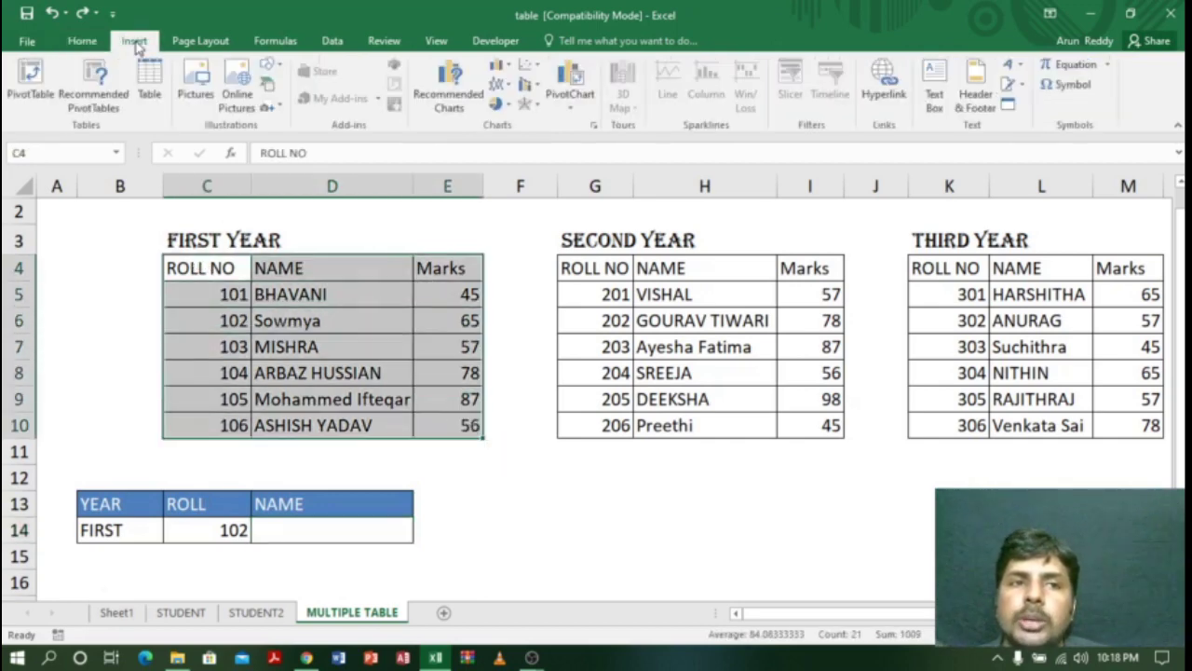
left_click(149, 74)
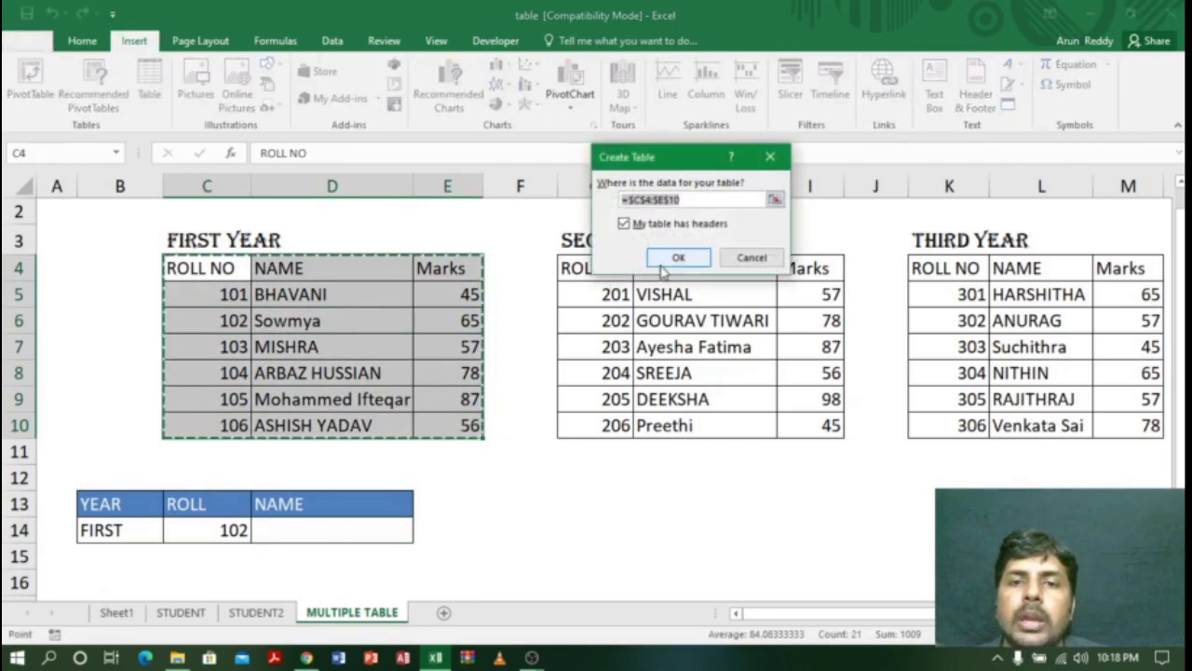
left_click(677, 258)
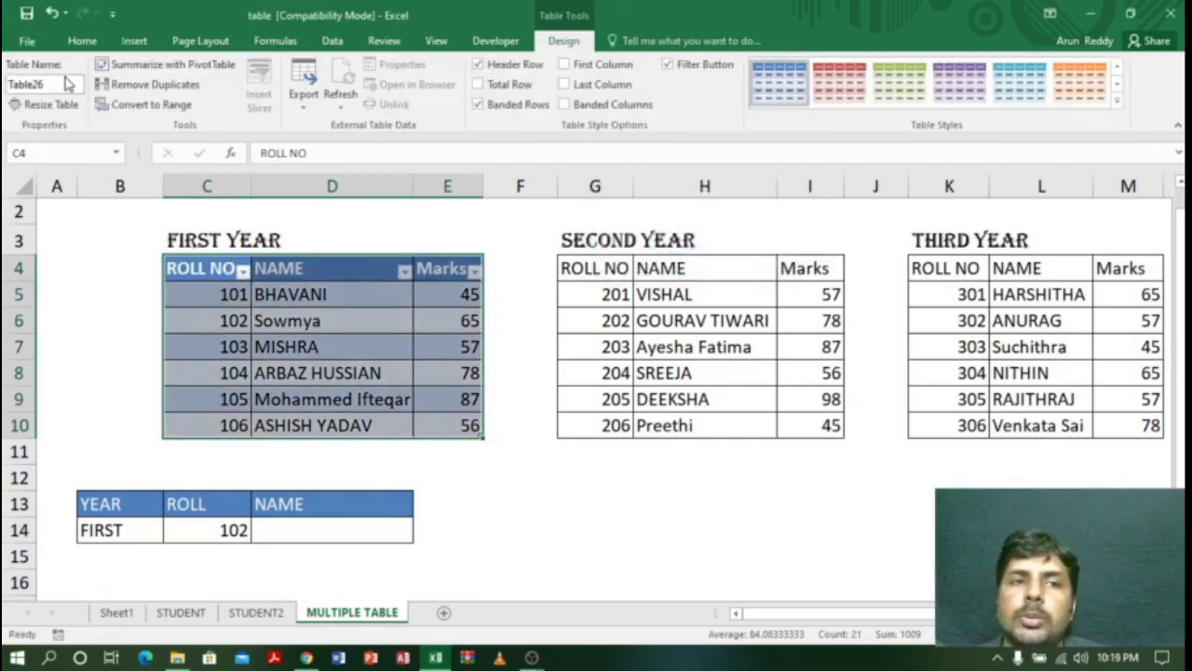
Step: Name the FIRST YEAR table FIRST
left_click(45, 83)
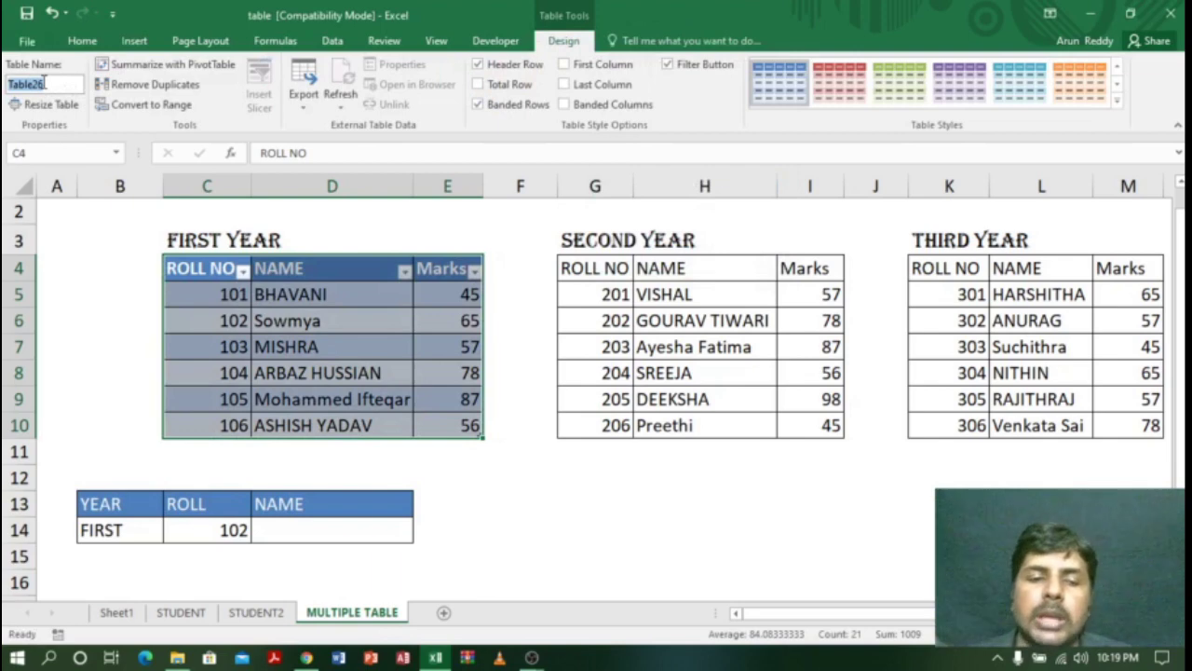
type("FIRST")
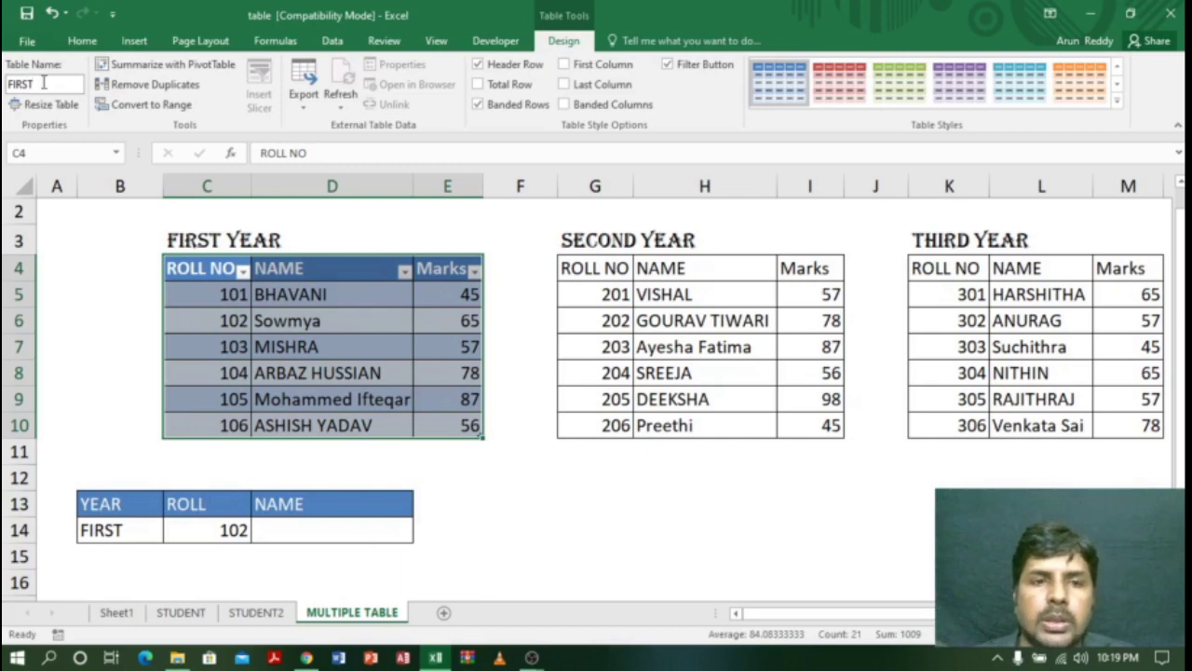
left_click(307, 368)
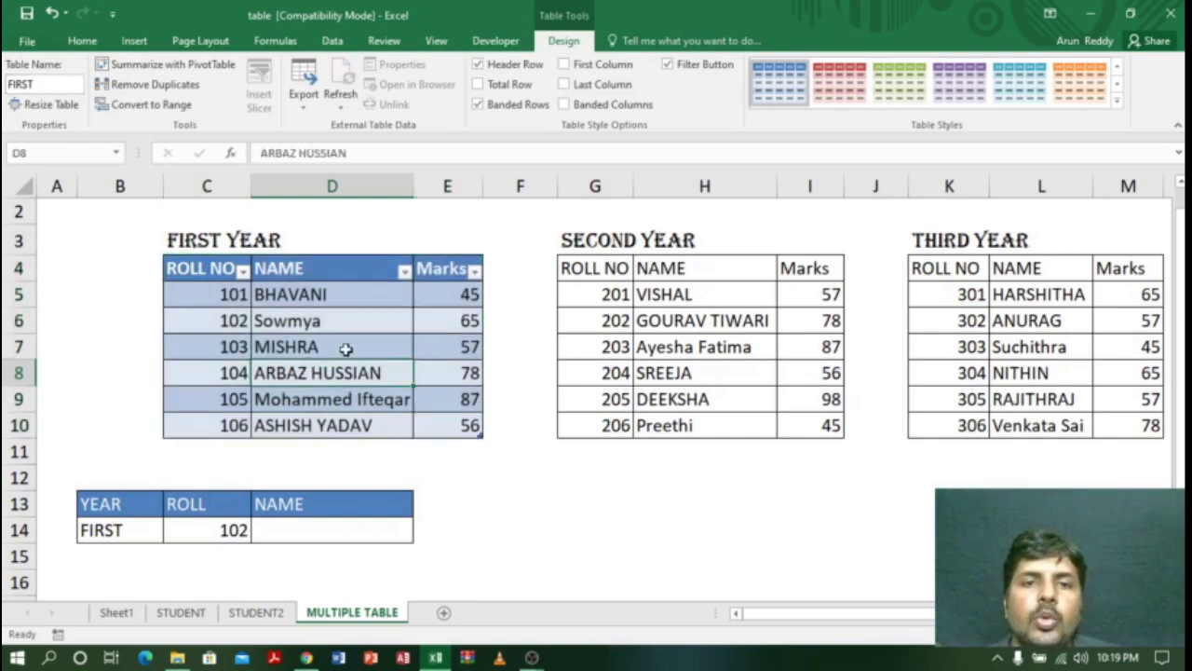
Step: Convert the SECOND YEAR range G4:I10 into an Excel table with headers and name it SECOND
left_click_drag(589, 272, 826, 425)
left_click(134, 41)
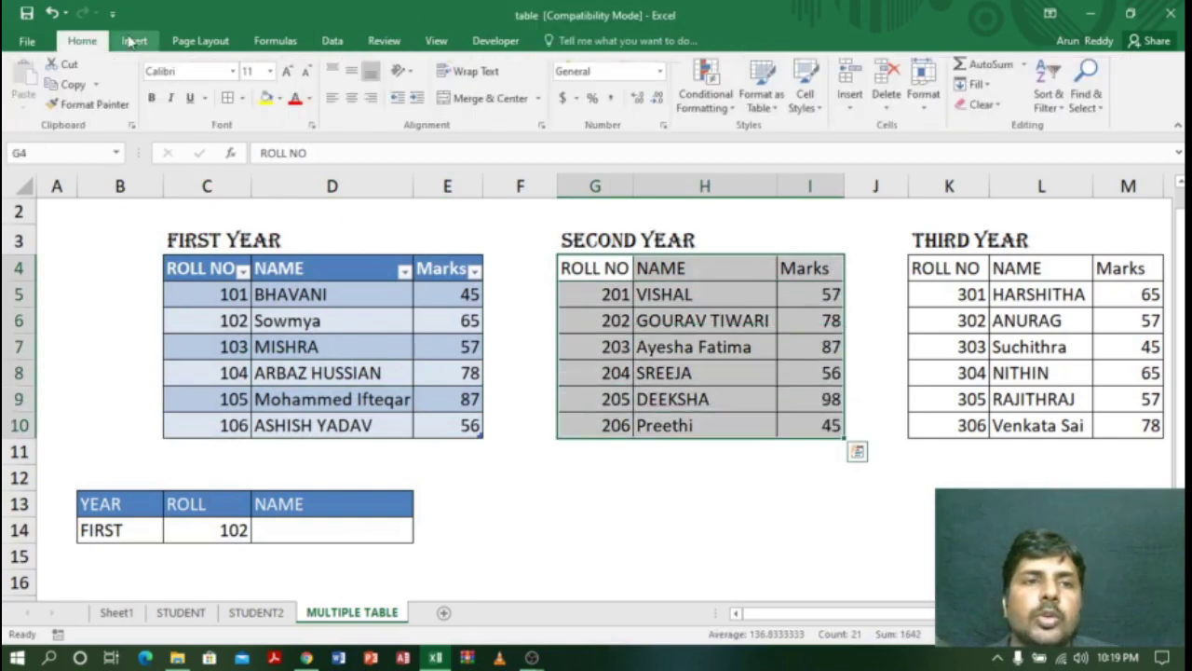
left_click(149, 82)
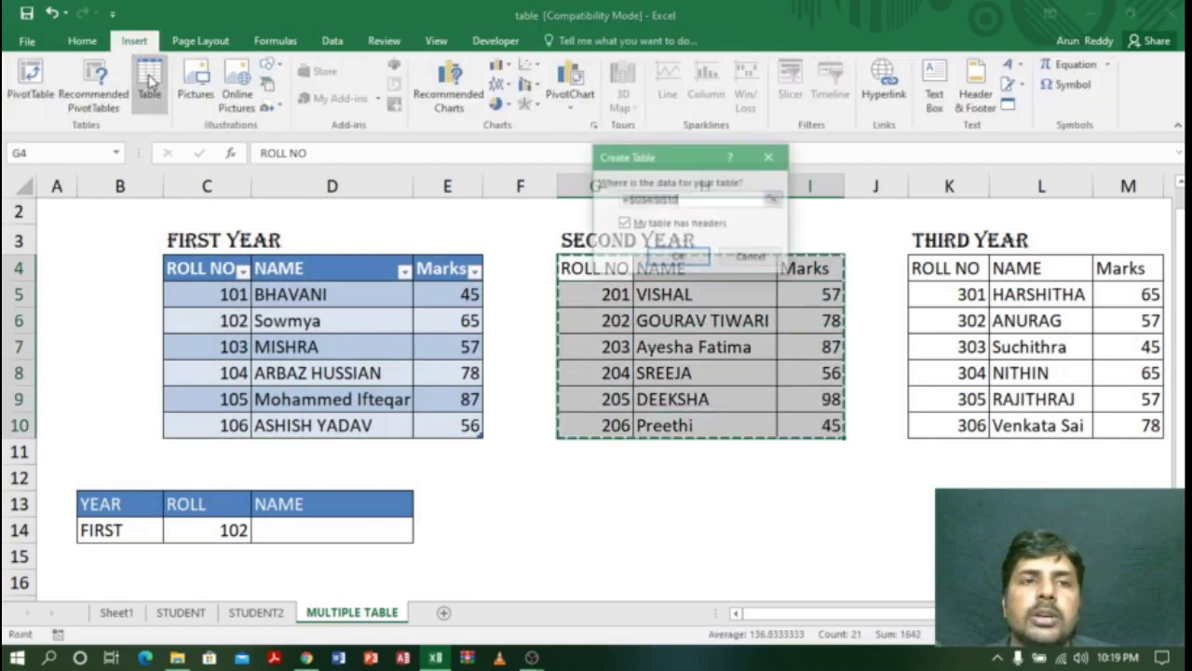
left_click(689, 259)
left_click(64, 84)
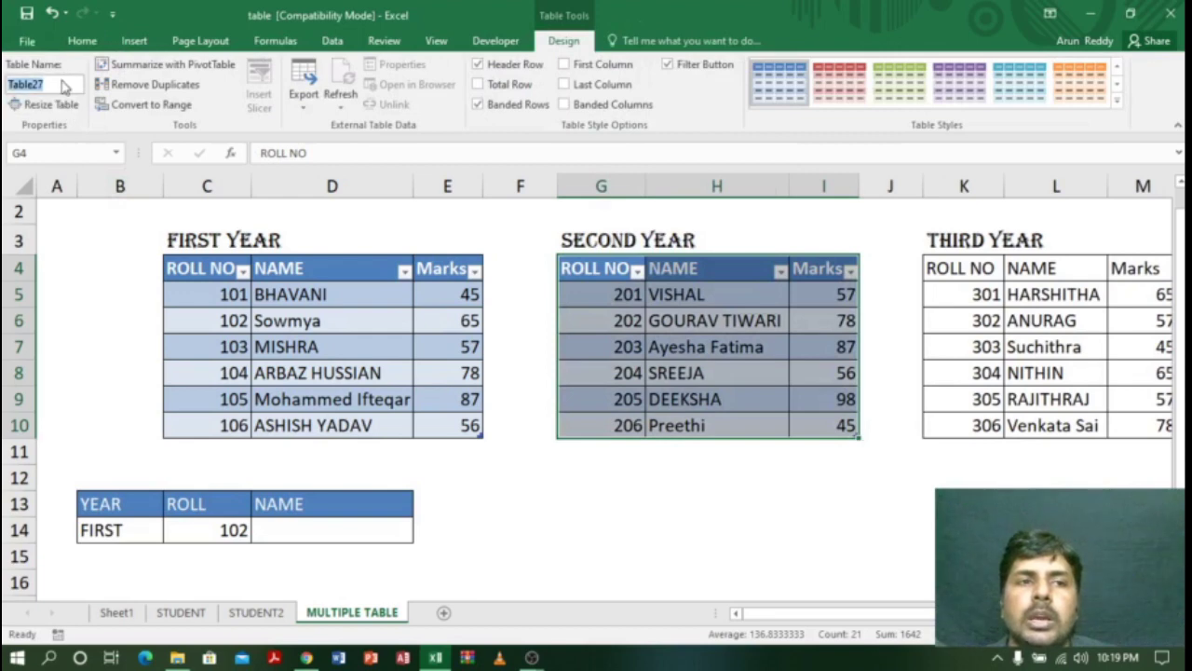
type("SEC")
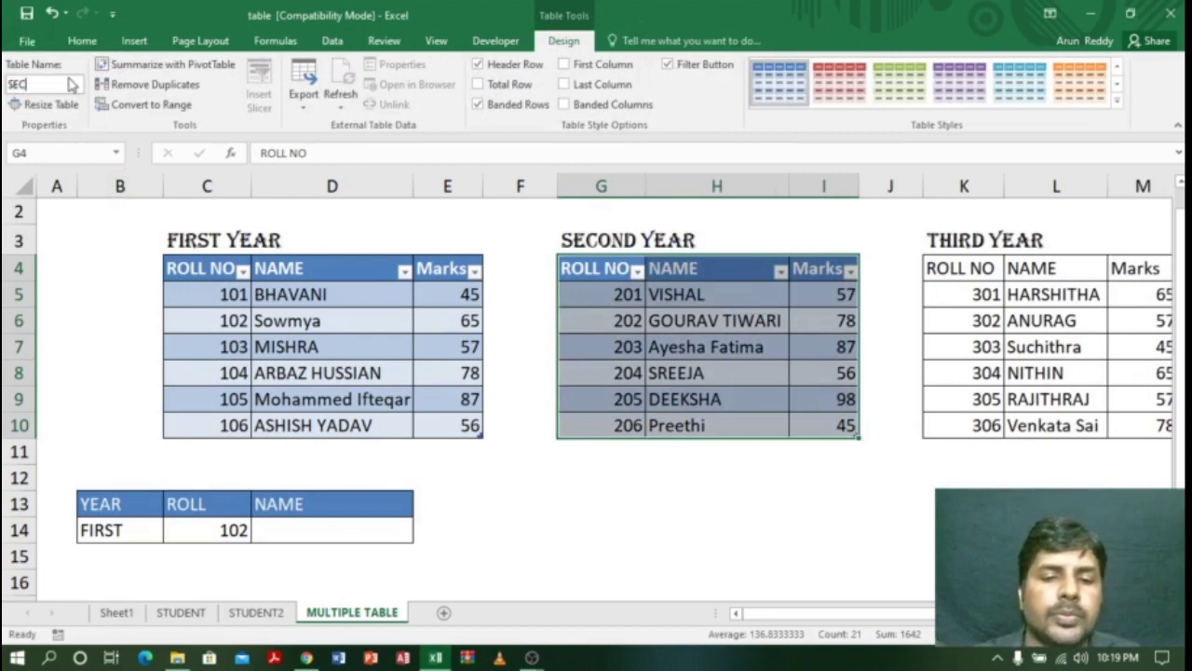
type("OND")
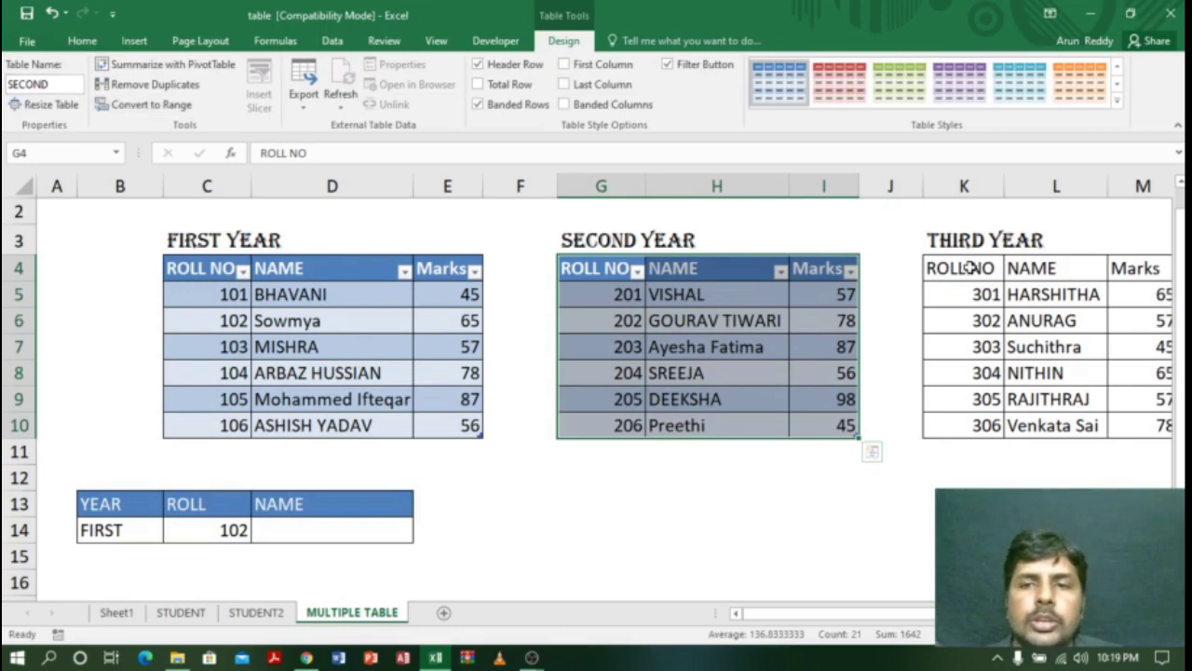
Step: Convert the THIRD YEAR range K4:M10 into an Excel table and name it THIRD
left_click_drag(968, 268, 1039, 424)
left_click(147, 42)
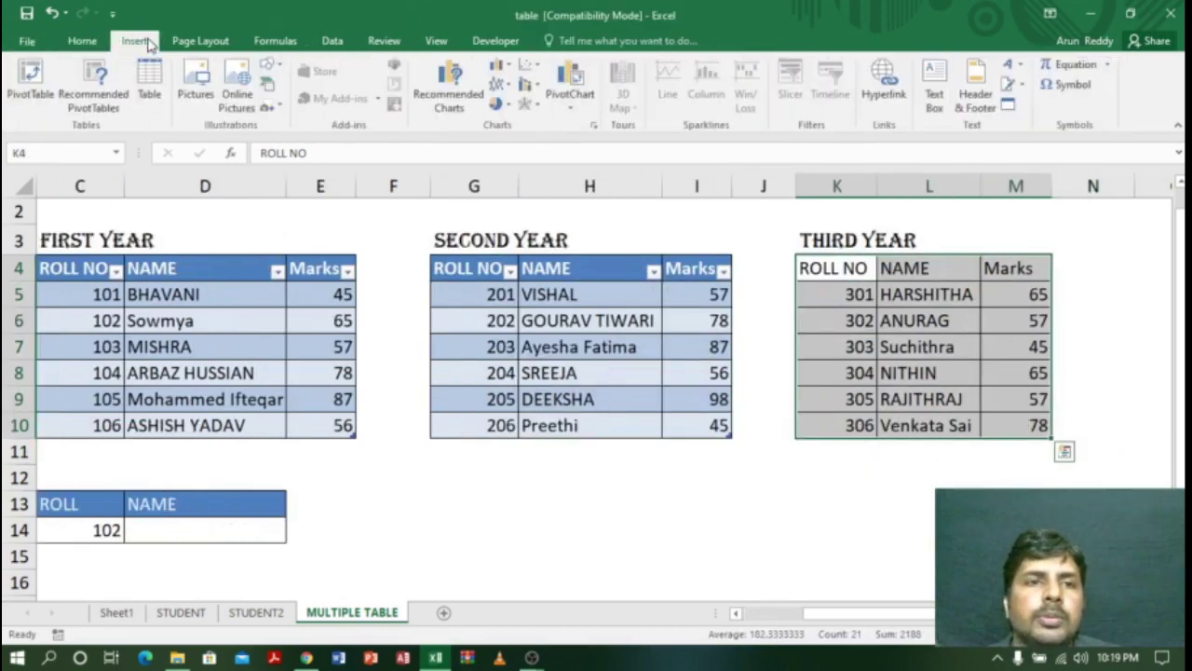
left_click(151, 86)
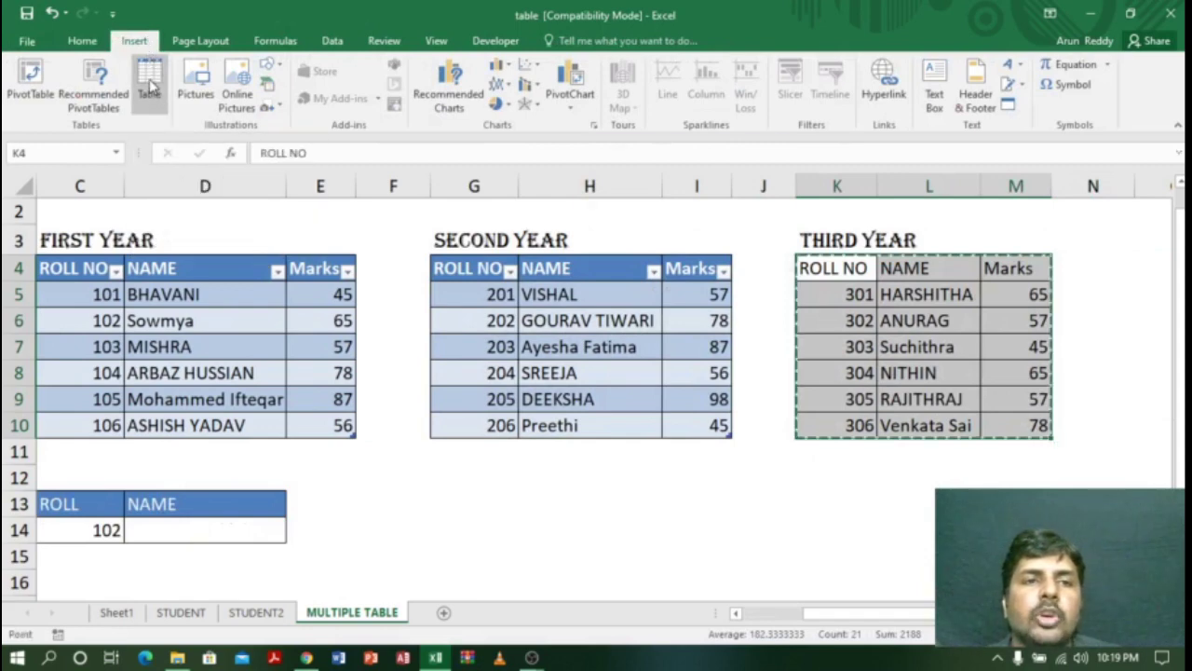
left_click(679, 257)
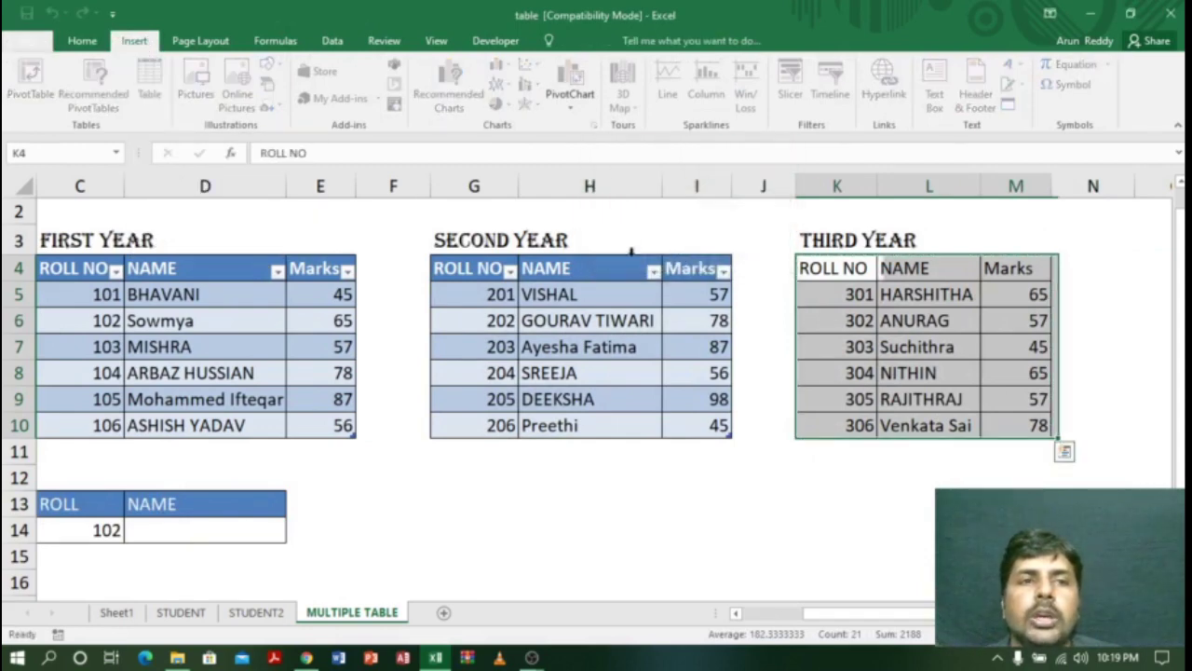
left_click(41, 84)
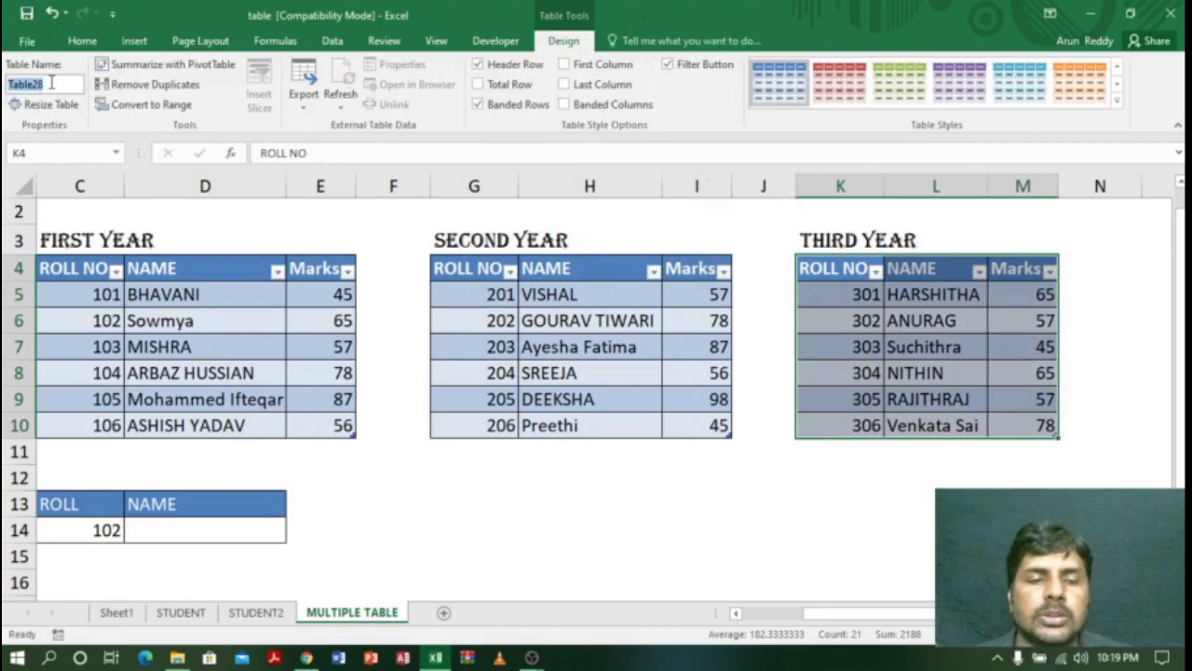
type("THIRD")
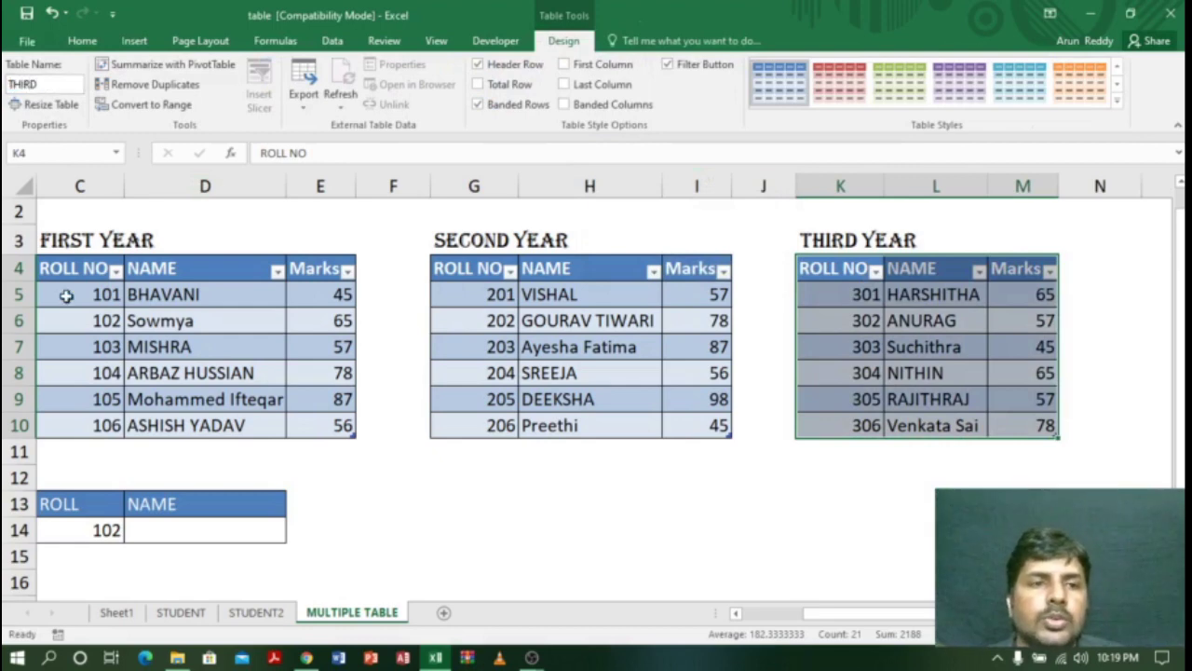
Step: Begin a VLOOKUP formula in the NAME cell D14 with the roll number cell C14 as the lookup value
left_click_drag(815, 613, 769, 619)
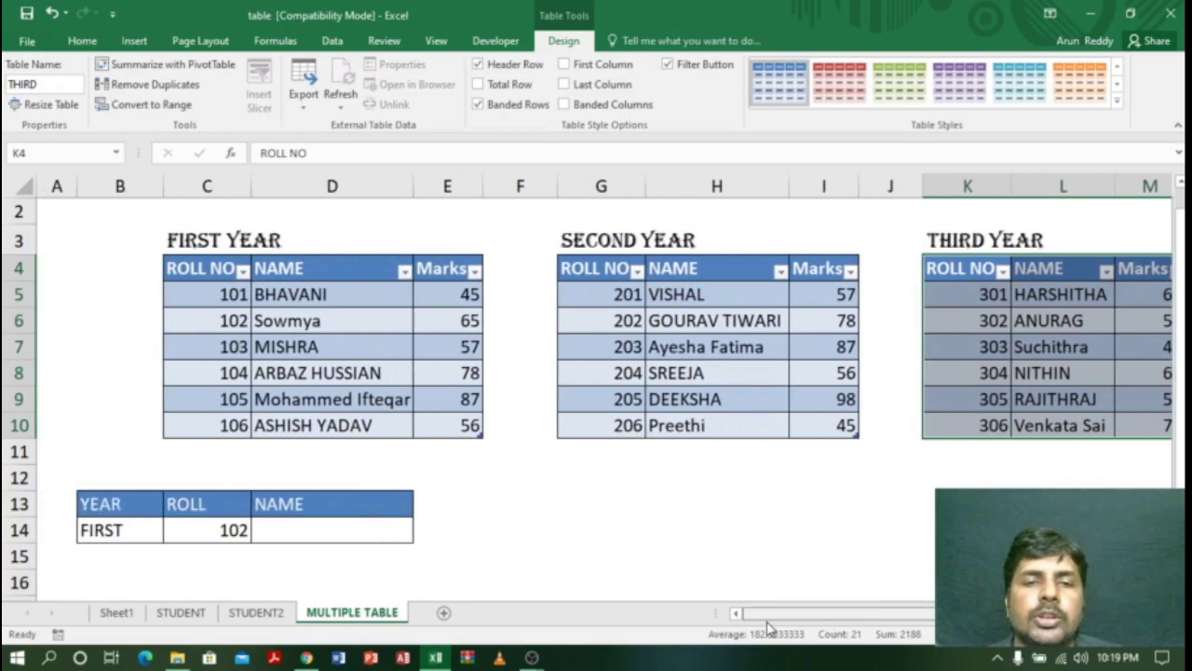
left_click(112, 529)
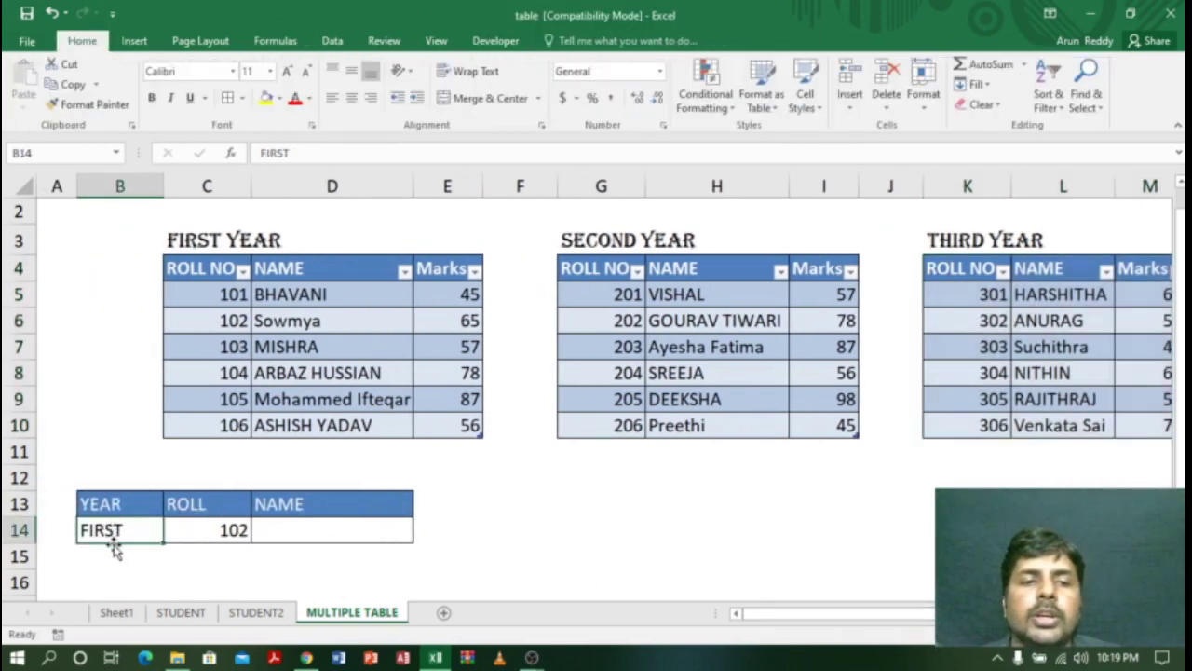
left_click(229, 533)
left_click(327, 537)
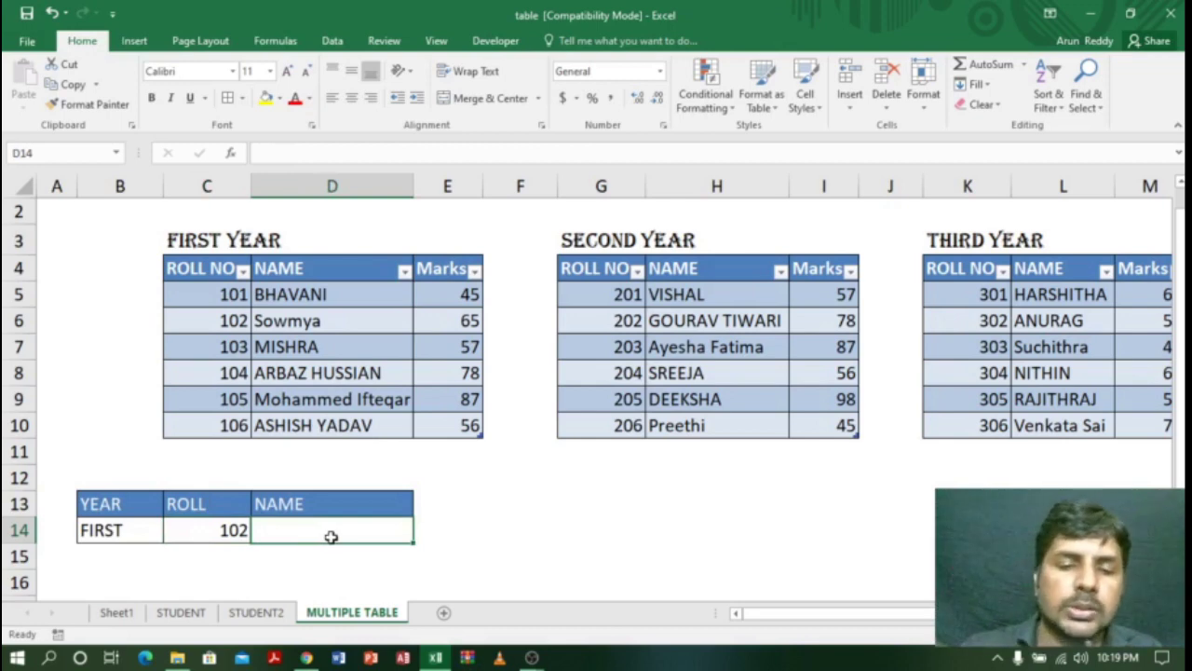
type("=VL")
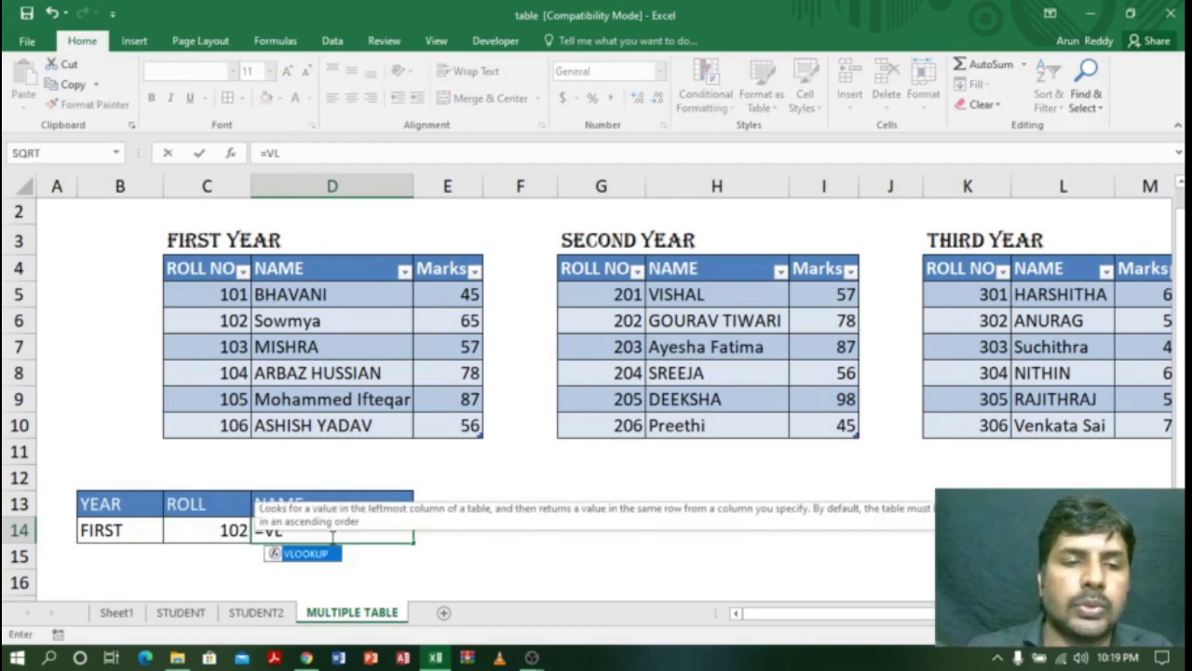
key("Tab")
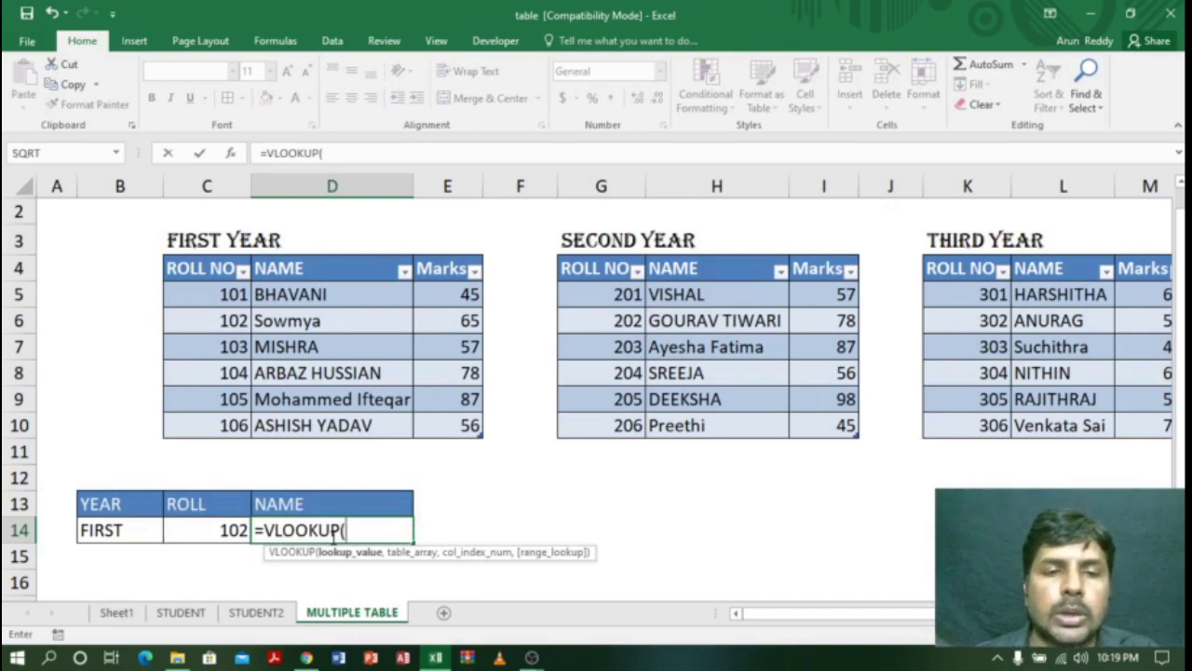
left_click(224, 530)
type(",")
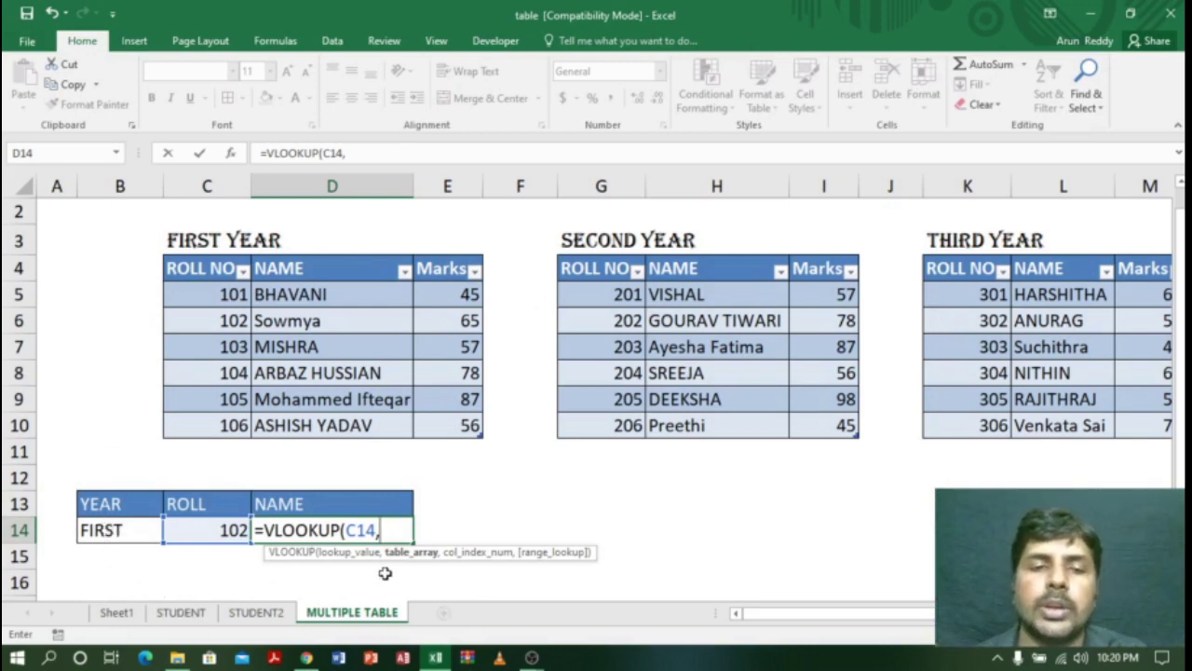
Step: Set the VLOOKUP table array to INDIRECT(B14) so the year cell supplies the table name
type("IN")
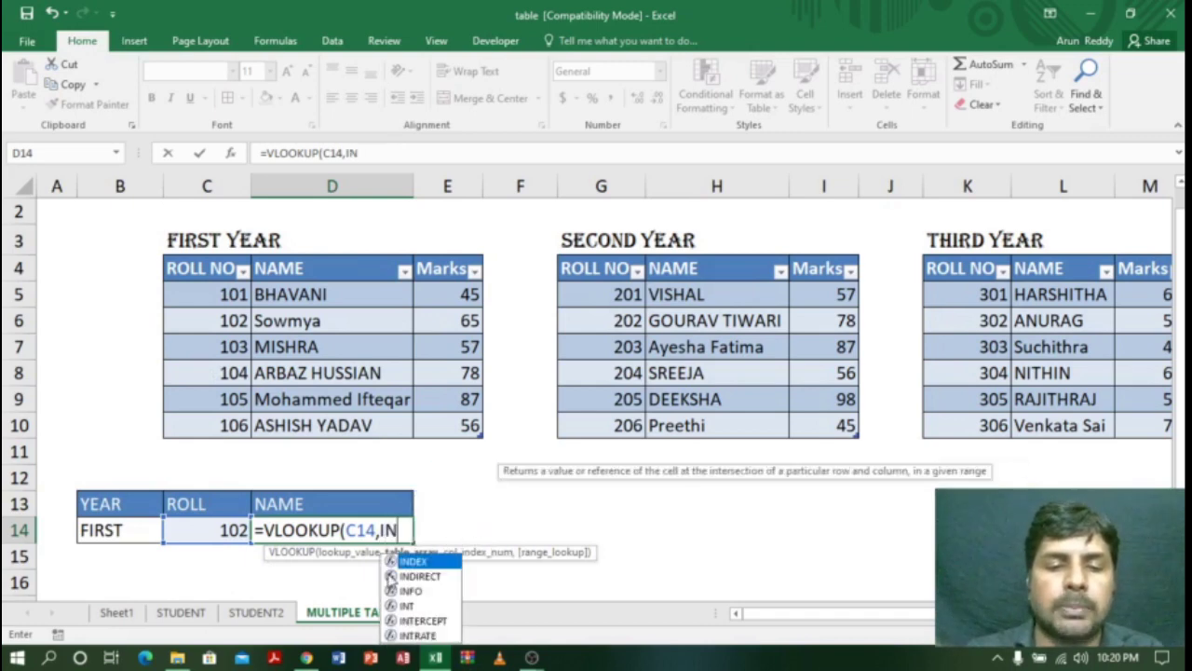
type("DIREC")
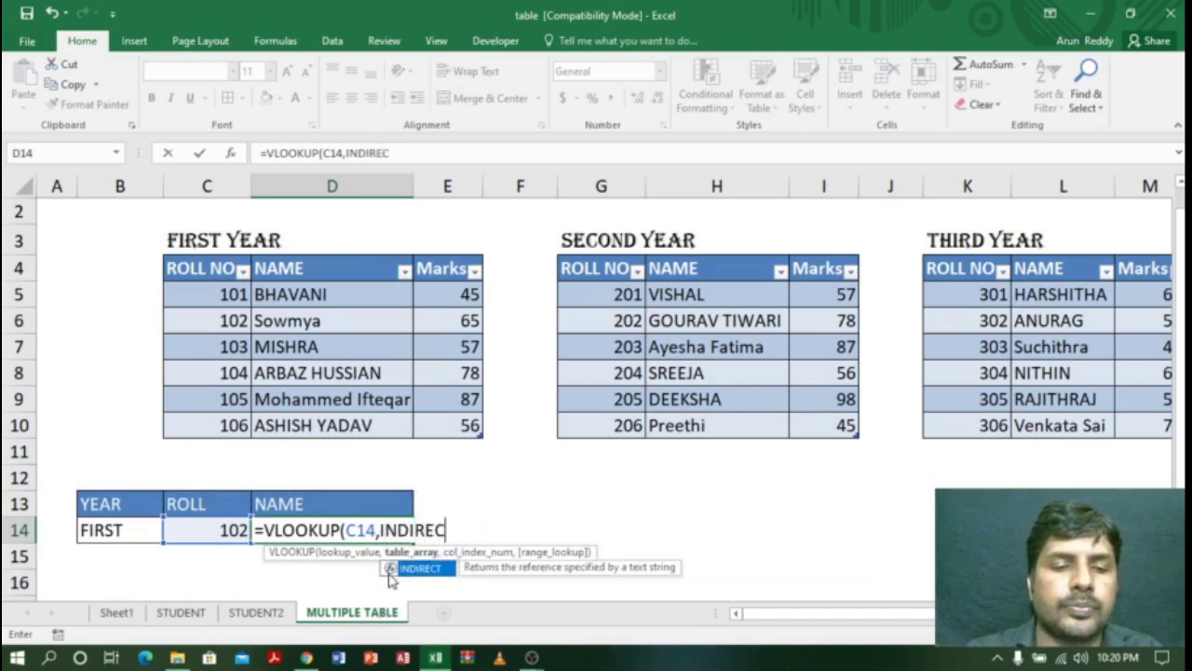
type("T(")
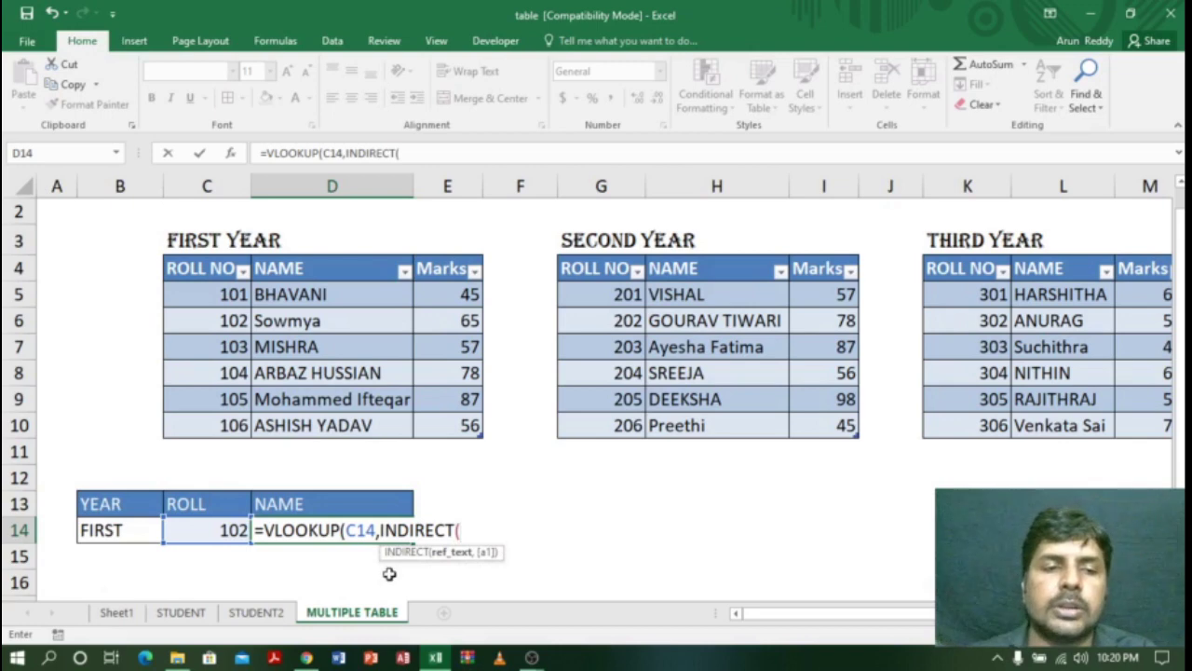
left_click(134, 529)
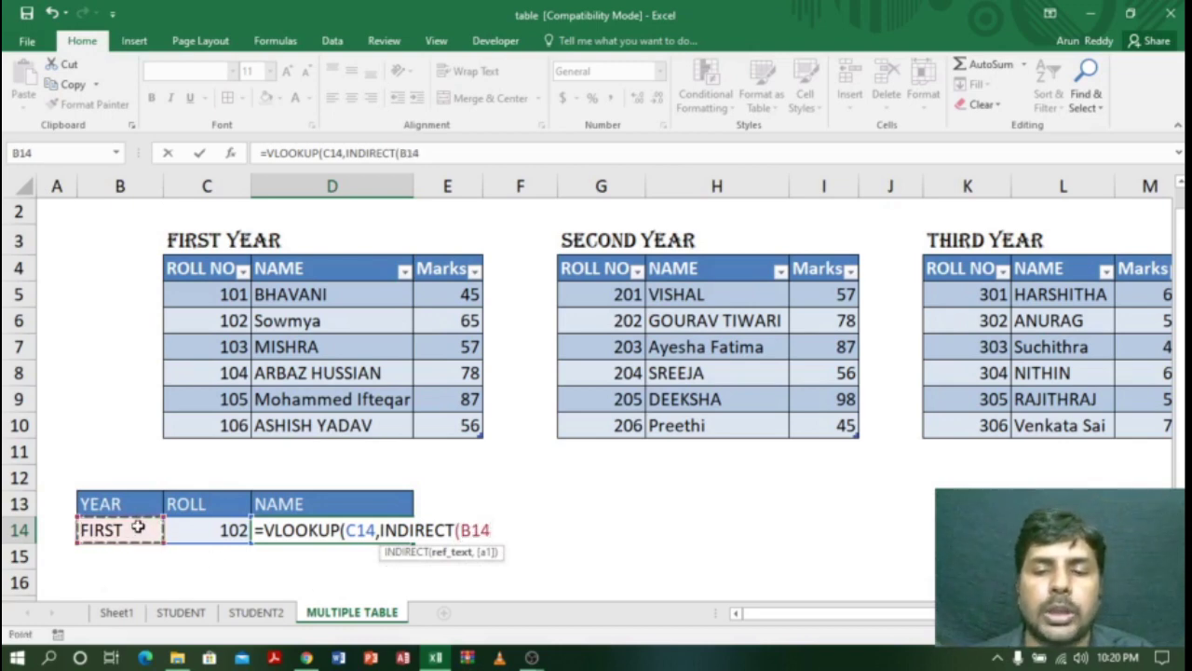
type(")")
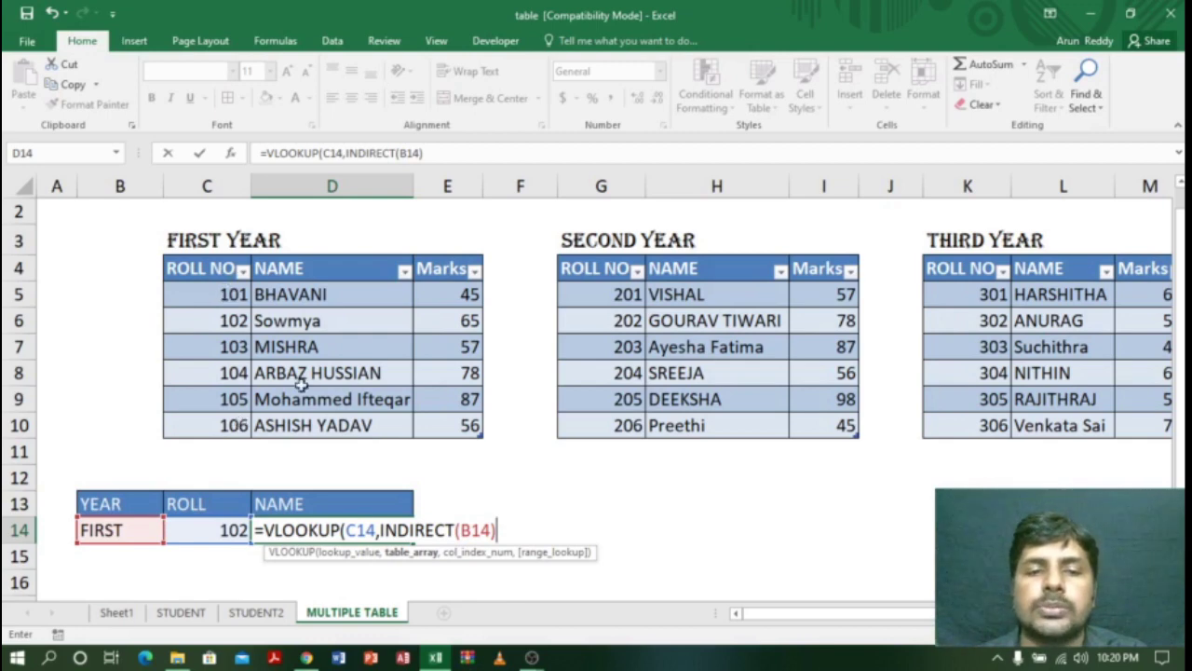
Step: Complete the D14 VLOOKUP with column index 2 and exact match 0, and enter the formula
type(",")
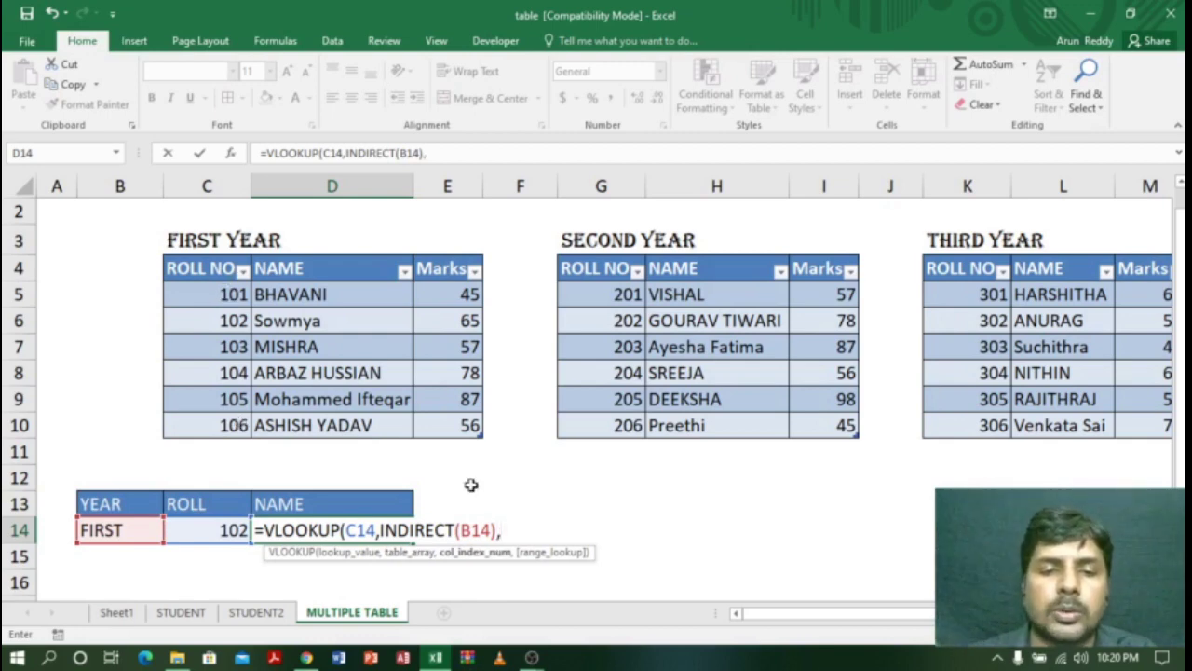
type("2")
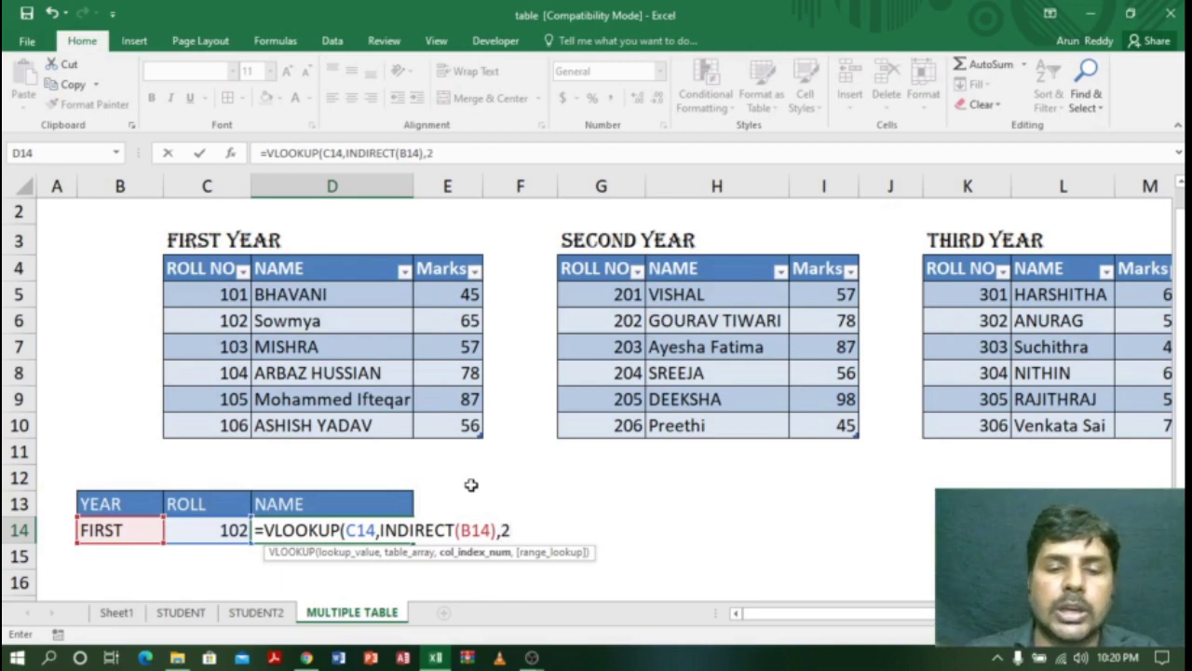
type(",0")
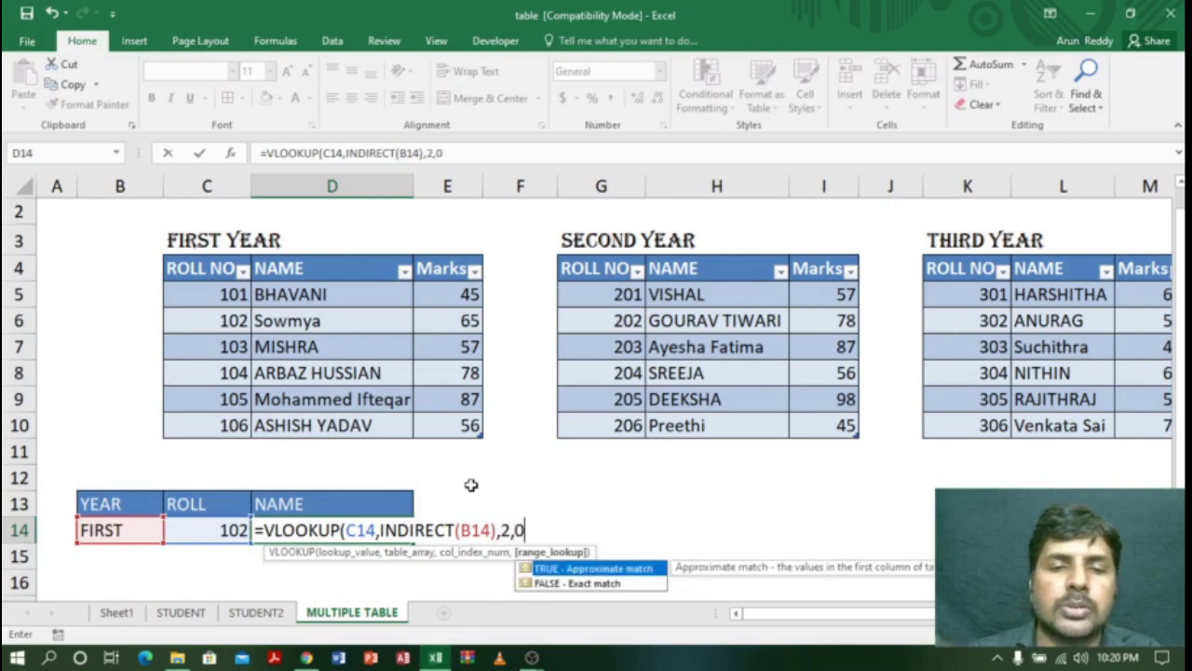
type(")")
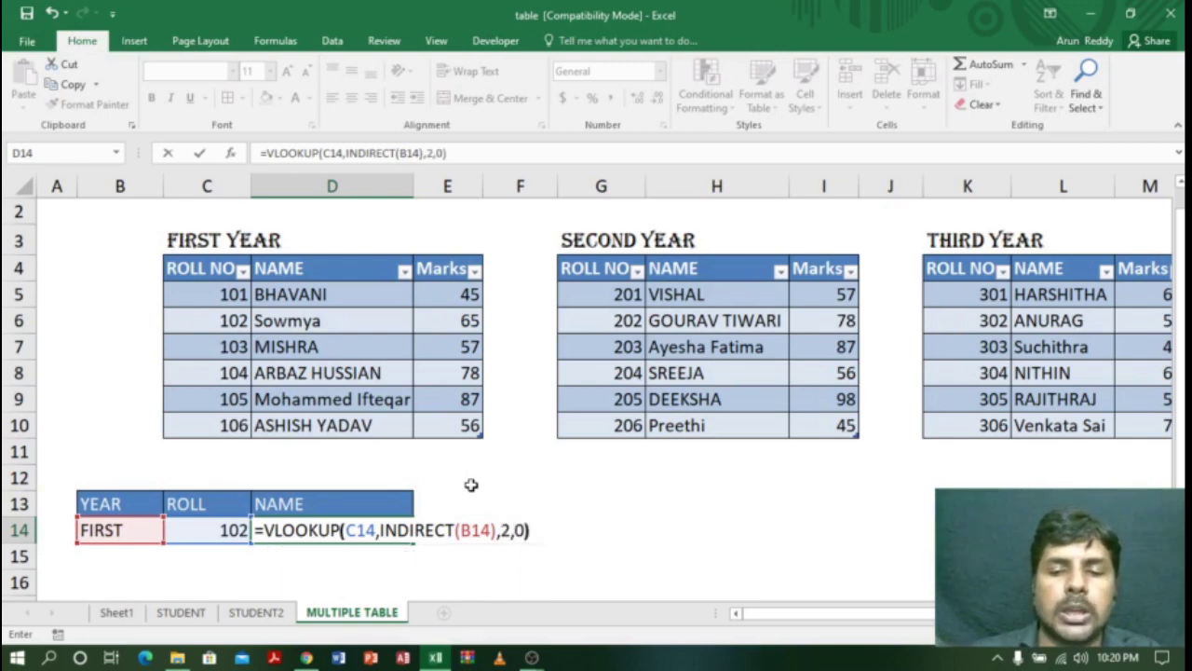
key("Return")
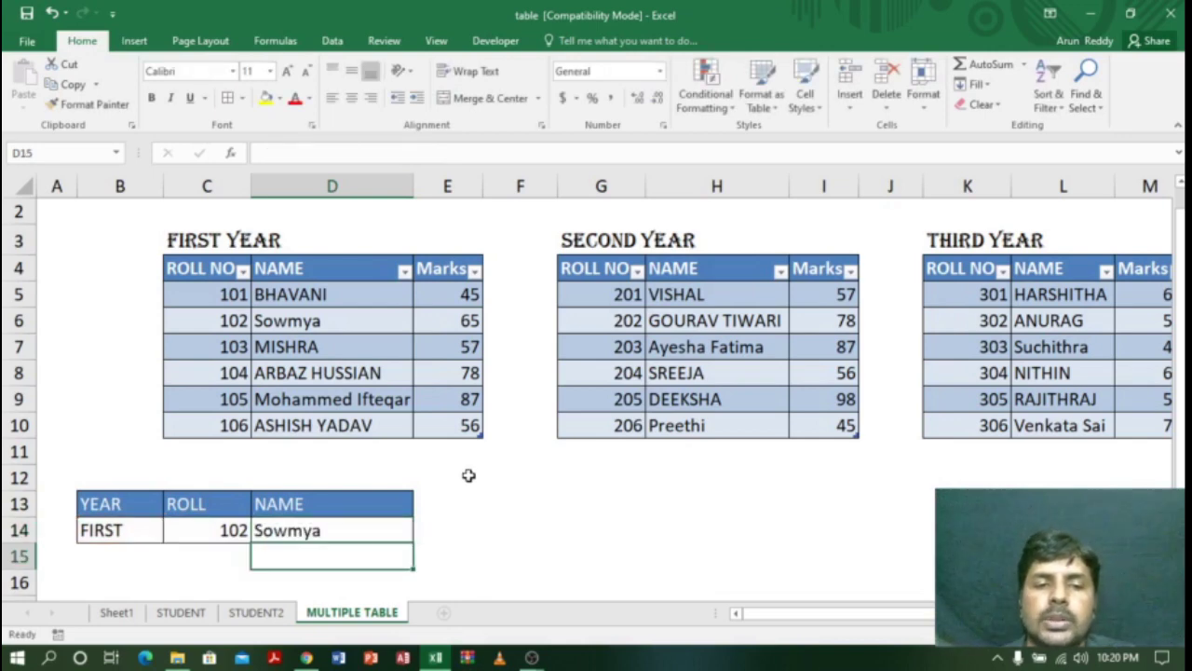
Step: Check the D14 lookup result against the roll 102 row of the FIRST YEAR table
left_click(377, 533)
left_click_drag(223, 321, 461, 321)
left_click(323, 531)
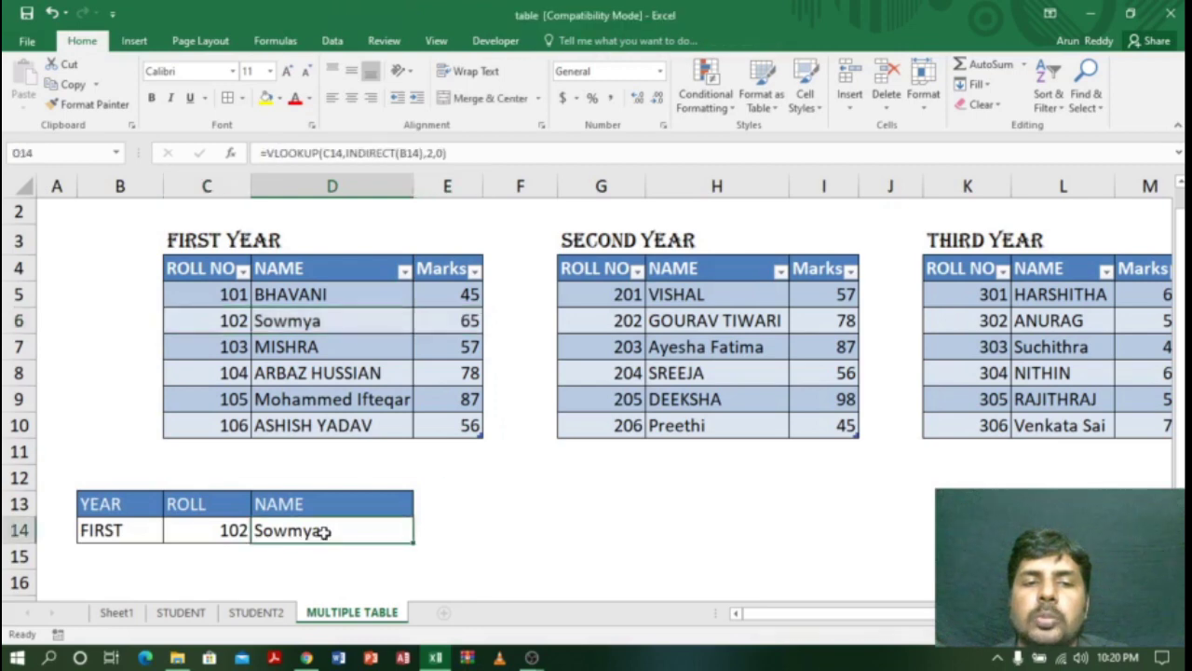
Step: Change the year in cell B14 of the lookup block to SECOND
left_click(130, 528)
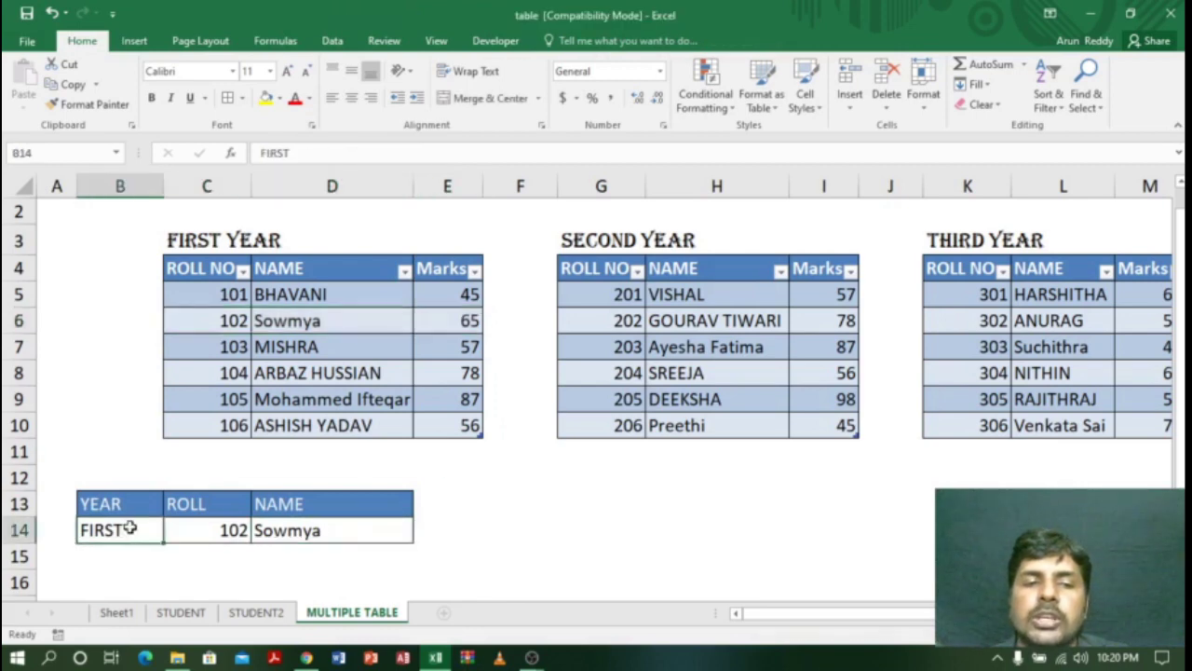
type("SEC")
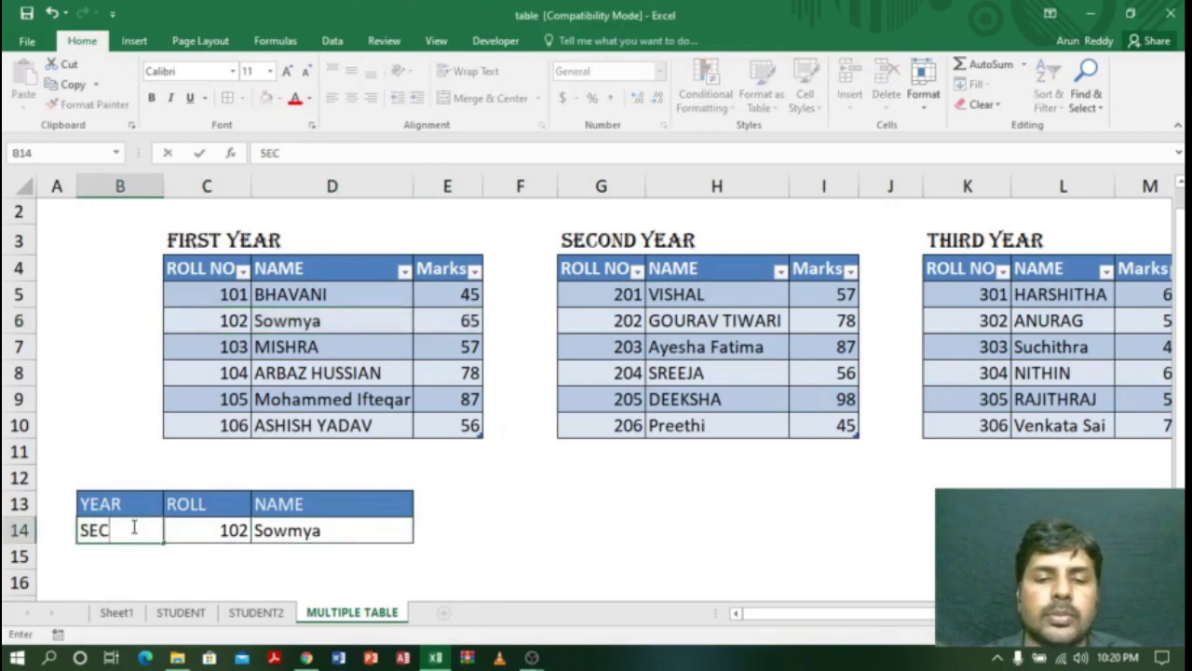
type("OUND")
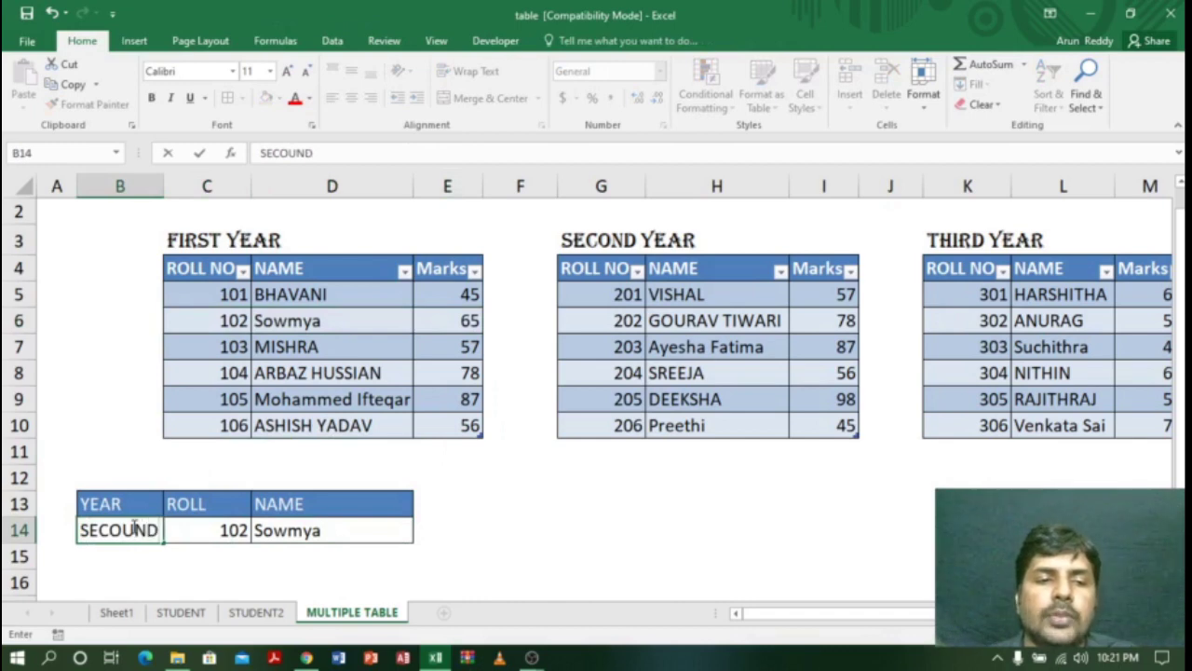
left_click(154, 529)
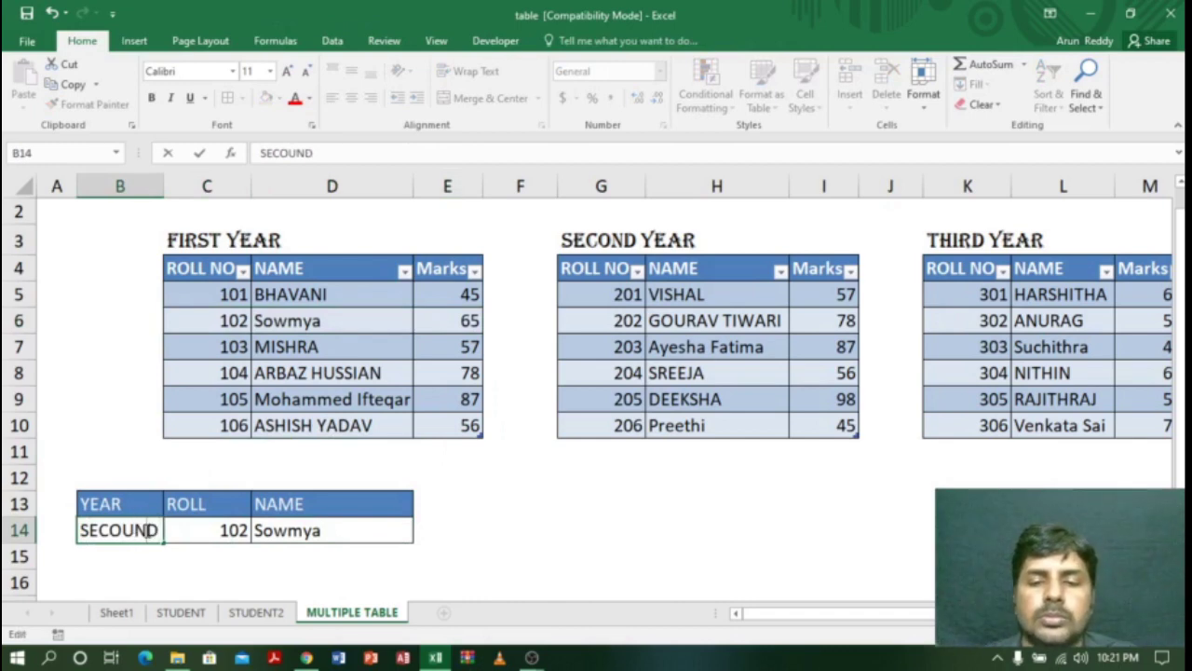
key("BackSpace")
key("BackSpace")
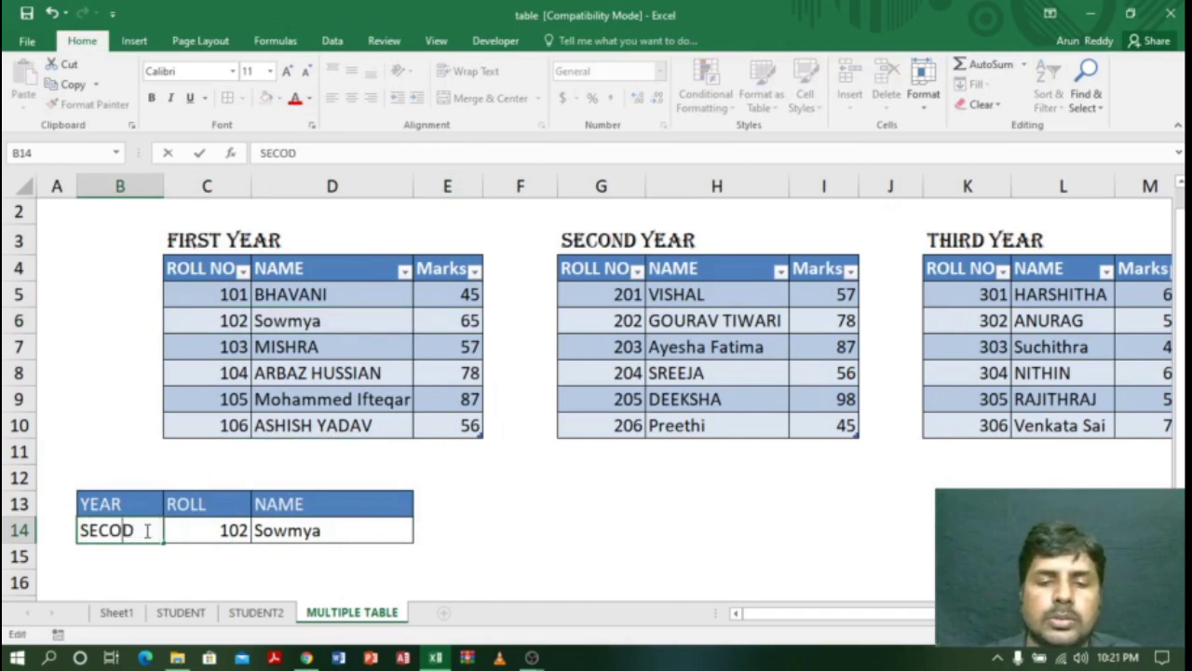
type("N")
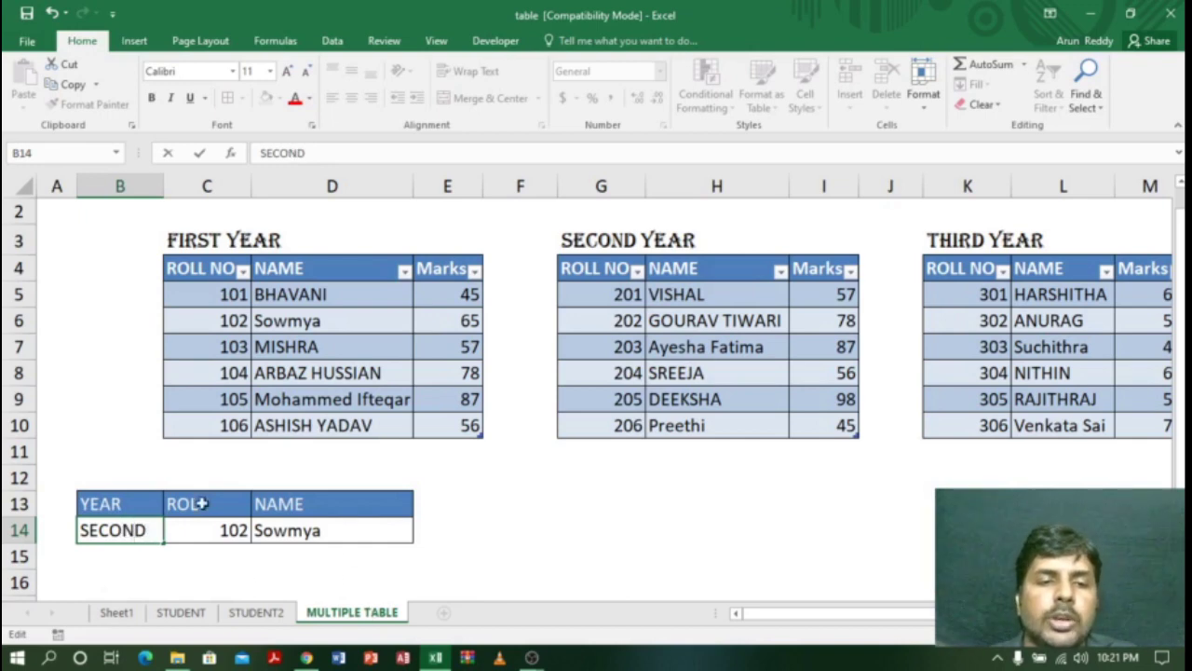
Step: Set the roll number in C14 to 203 and check the looked-up name against the SECOND YEAR table's matching row
left_click(233, 531)
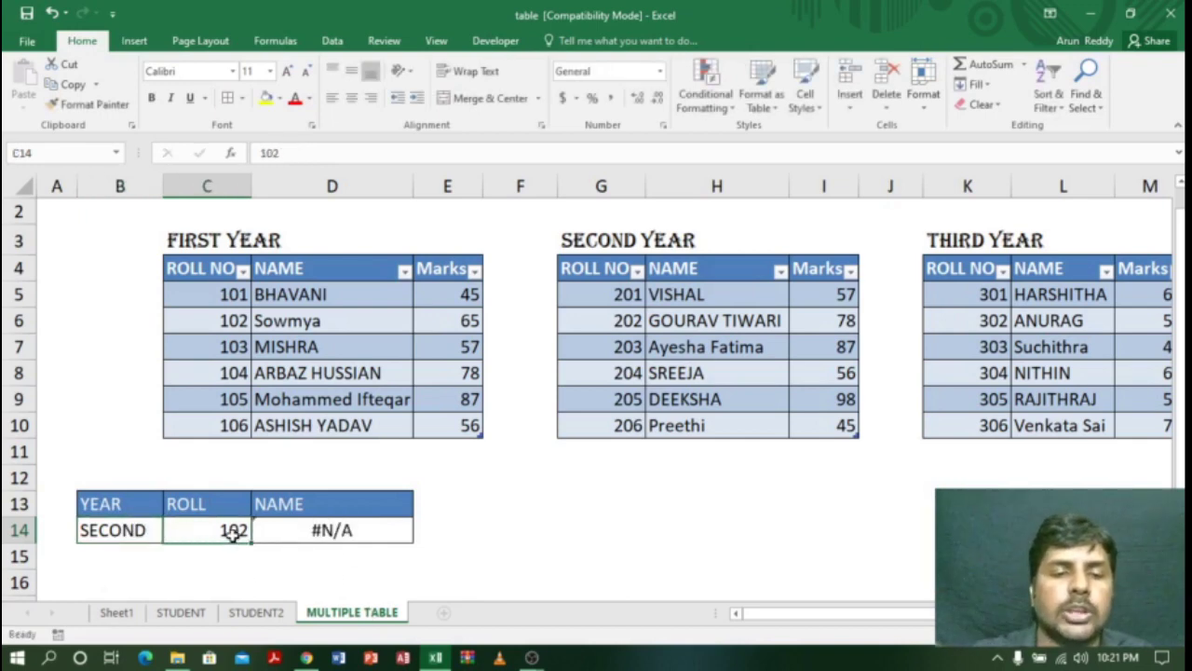
type("203")
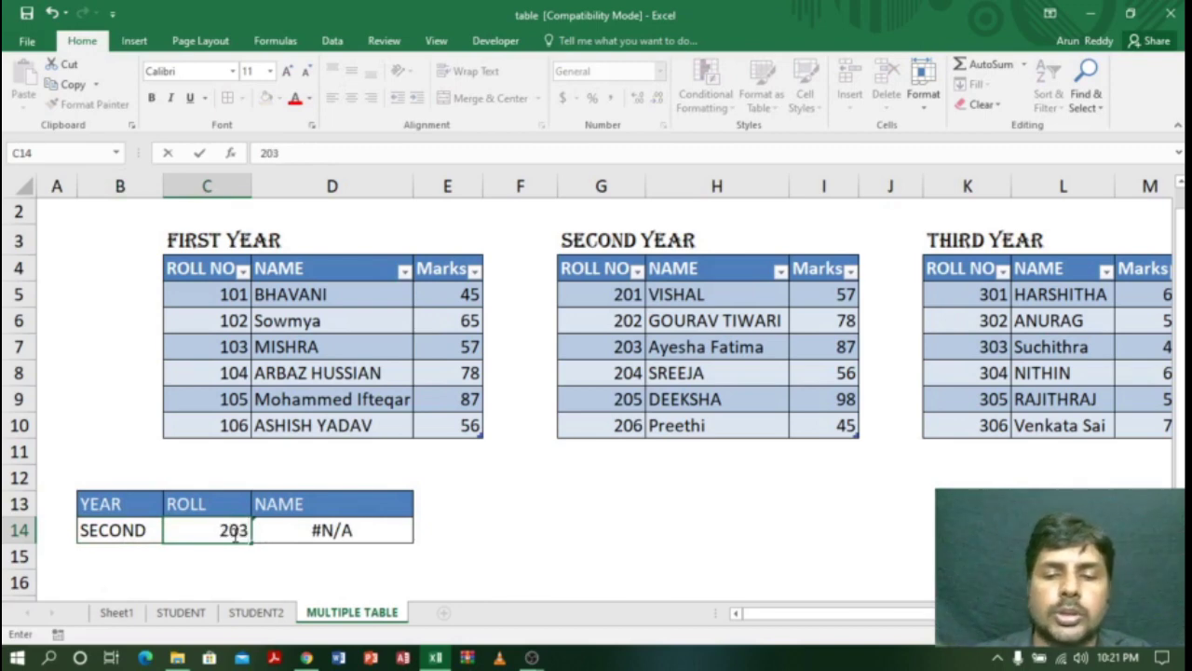
key("Return")
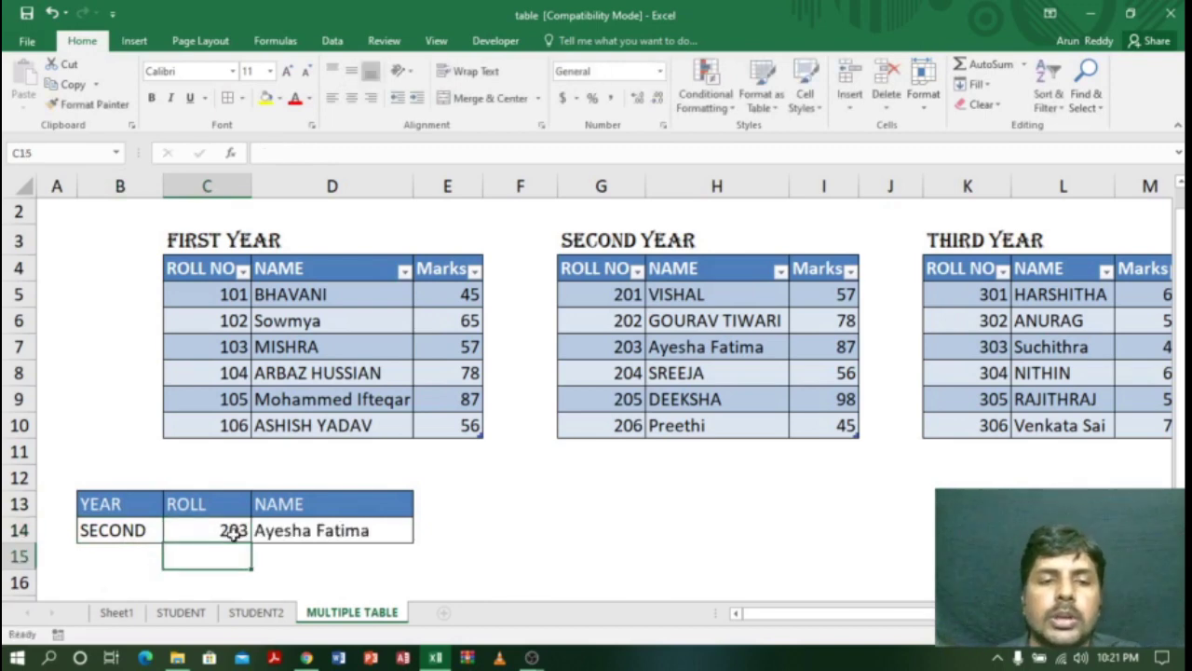
left_click(320, 527)
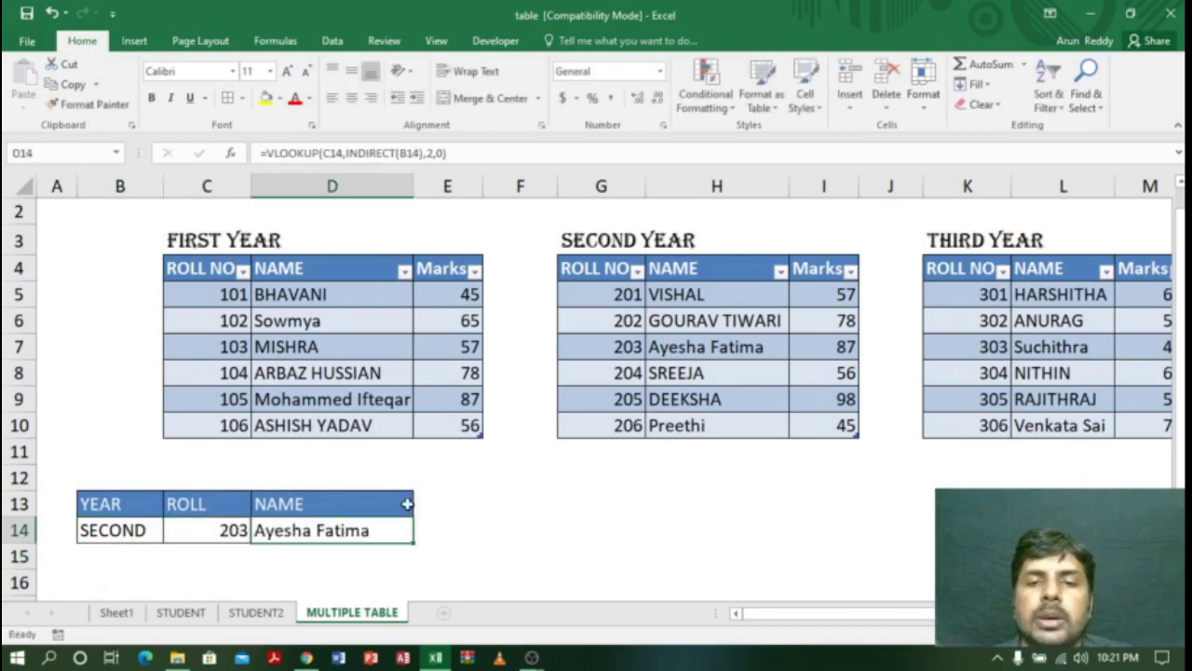
left_click_drag(639, 346, 759, 346)
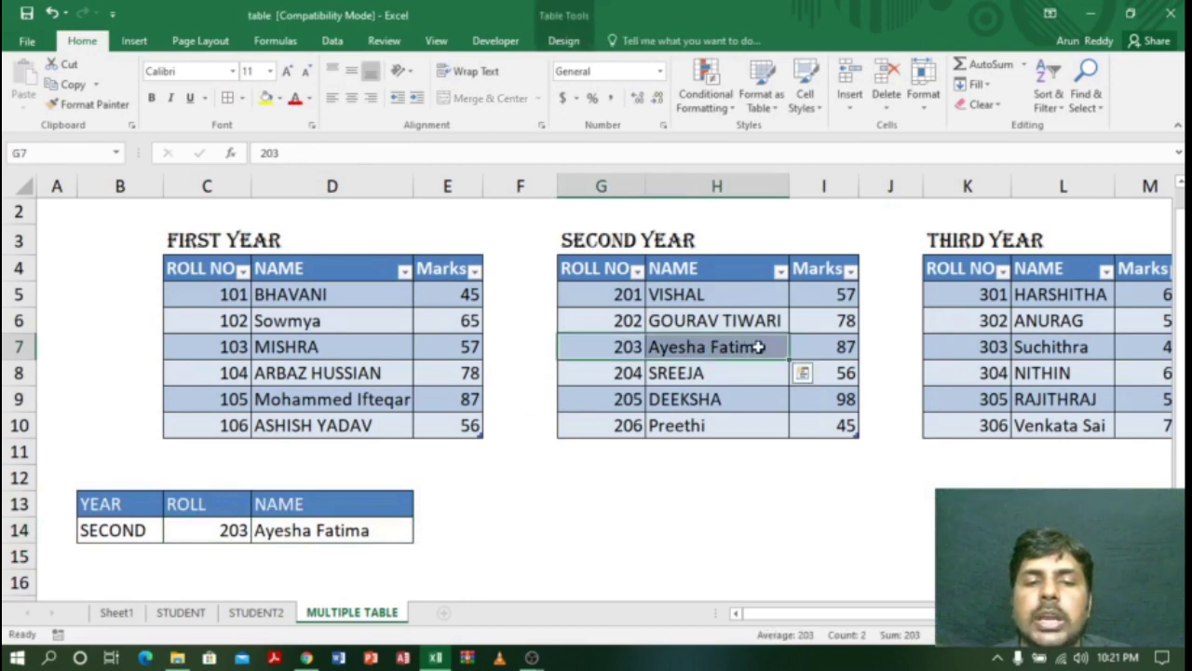
Step: Set the lookup year in B14 to THIRD and the roll number in C14 to 305
double_click(141, 527)
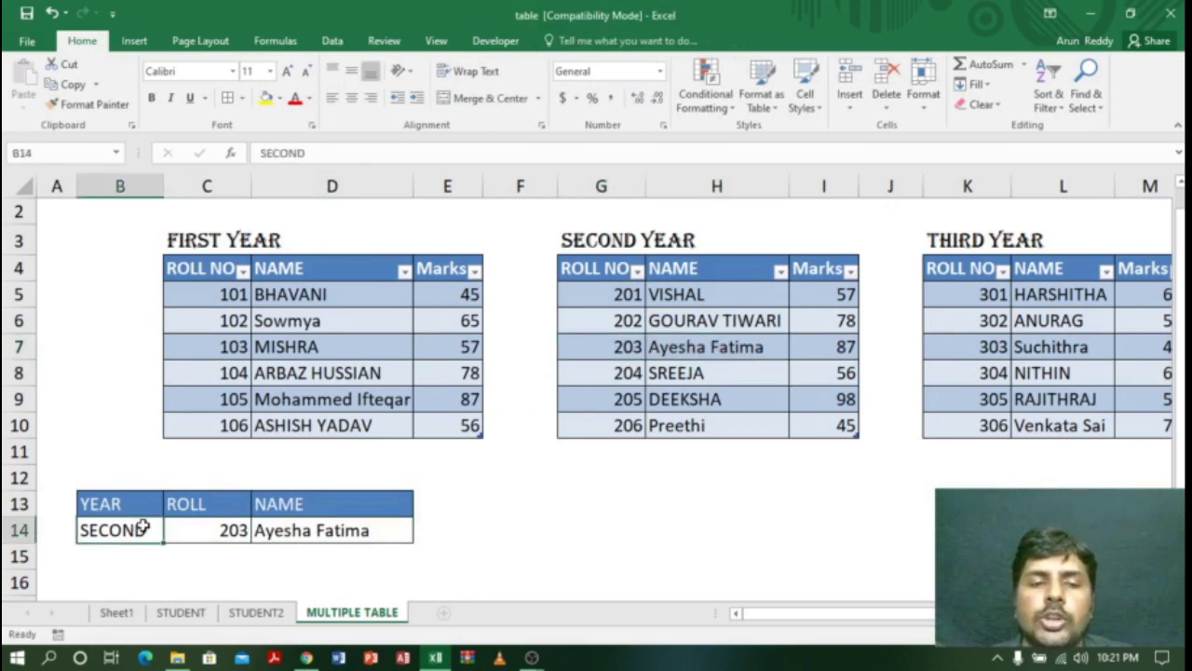
type("THIRD")
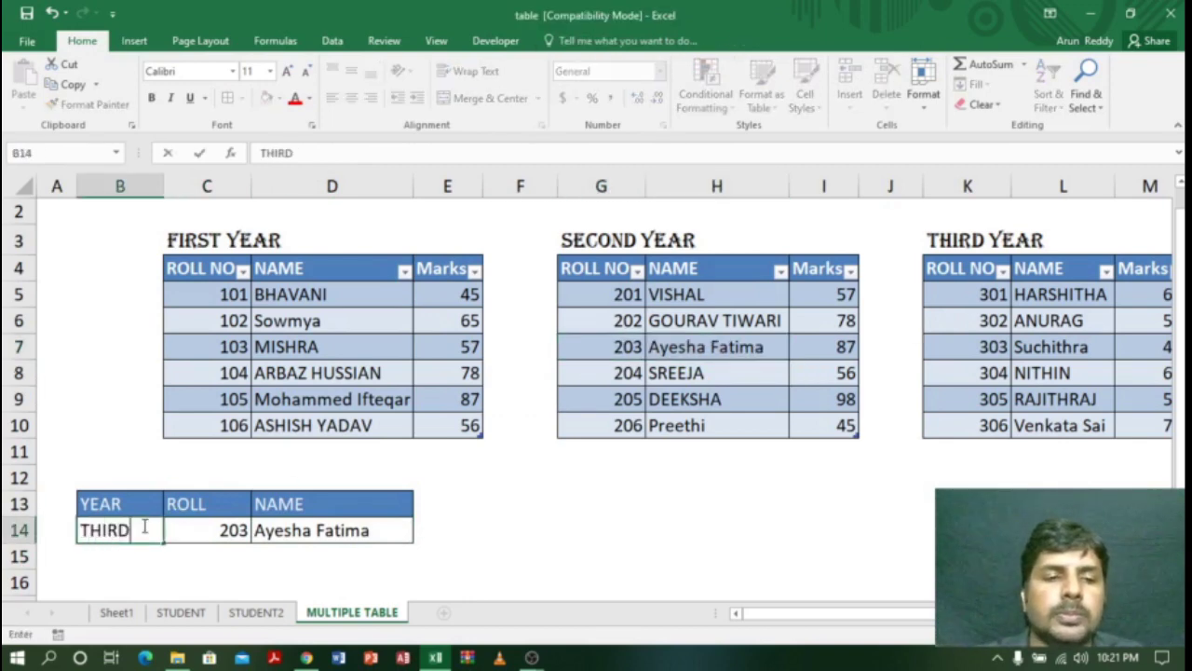
left_click(233, 529)
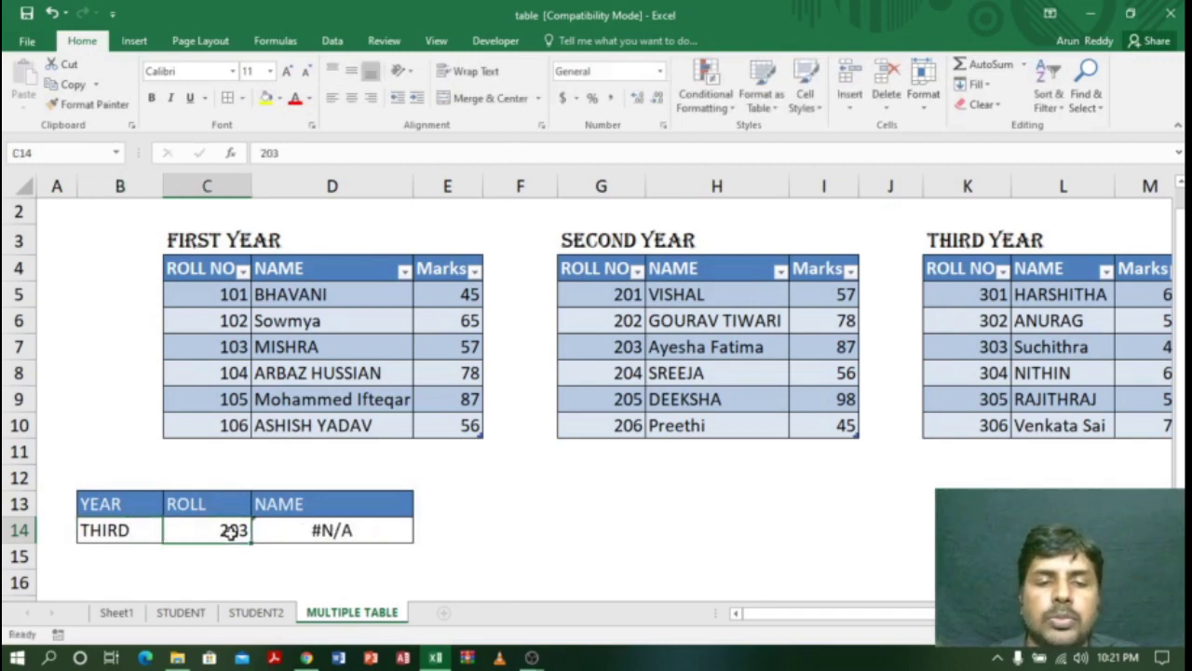
type("30")
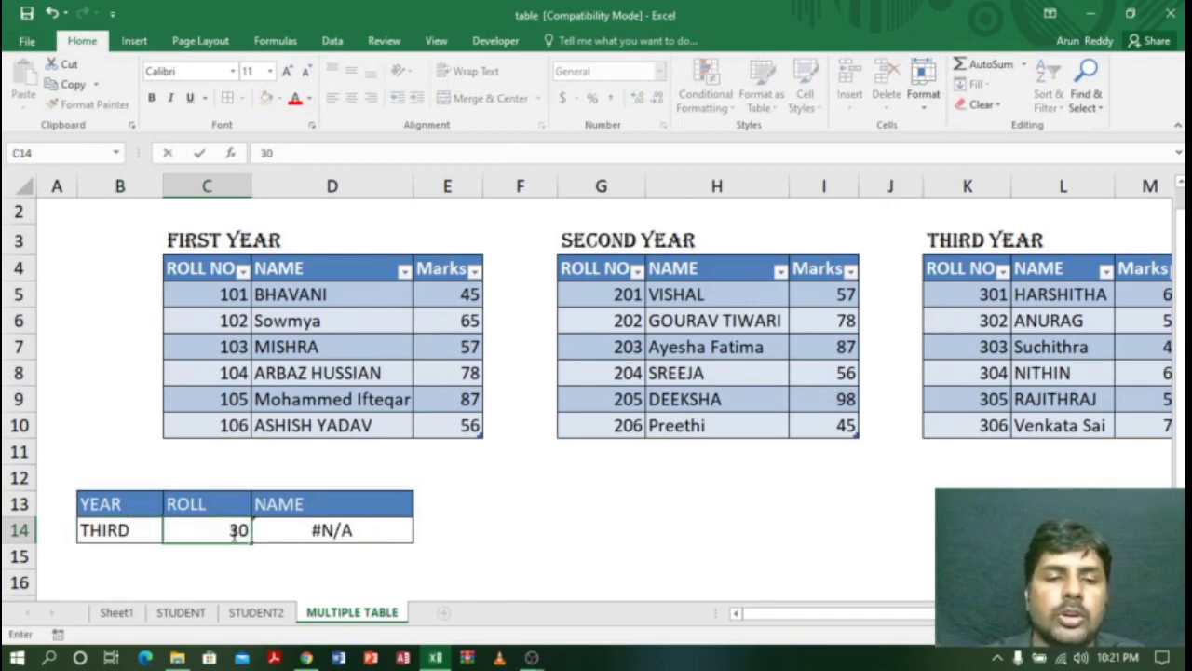
type("5")
key("Return")
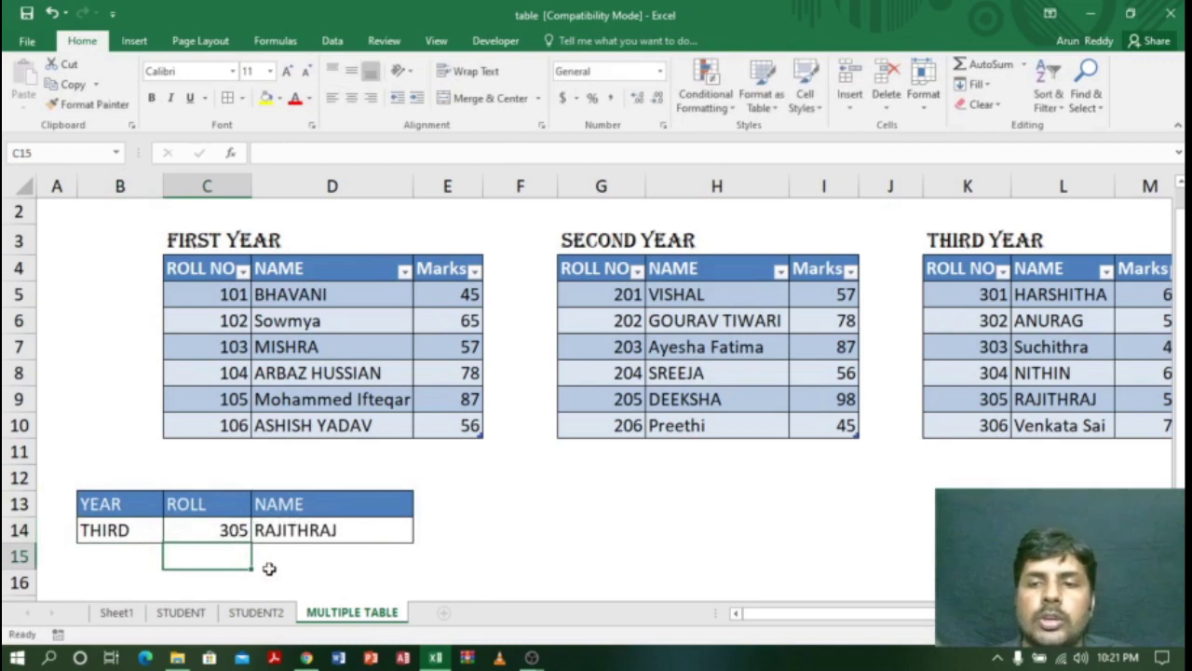
Step: Check the D14 result against the roll 305 row of the THIRD YEAR table and review the VLOOKUP formula's arguments
left_click(1056, 402)
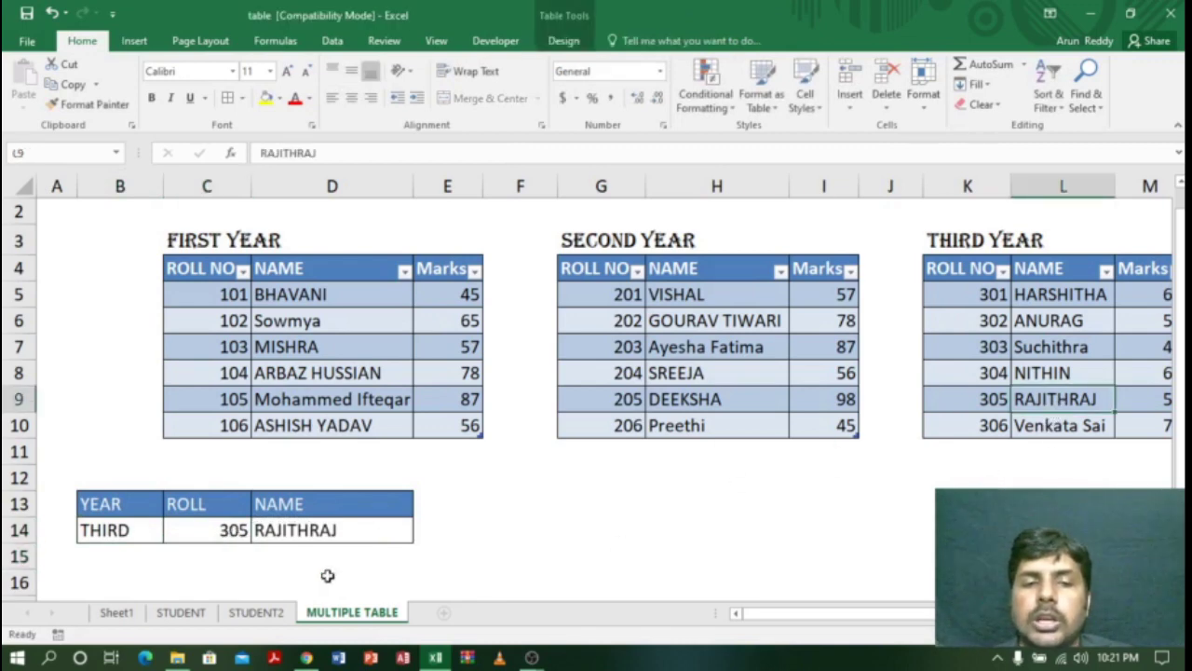
left_click(321, 527)
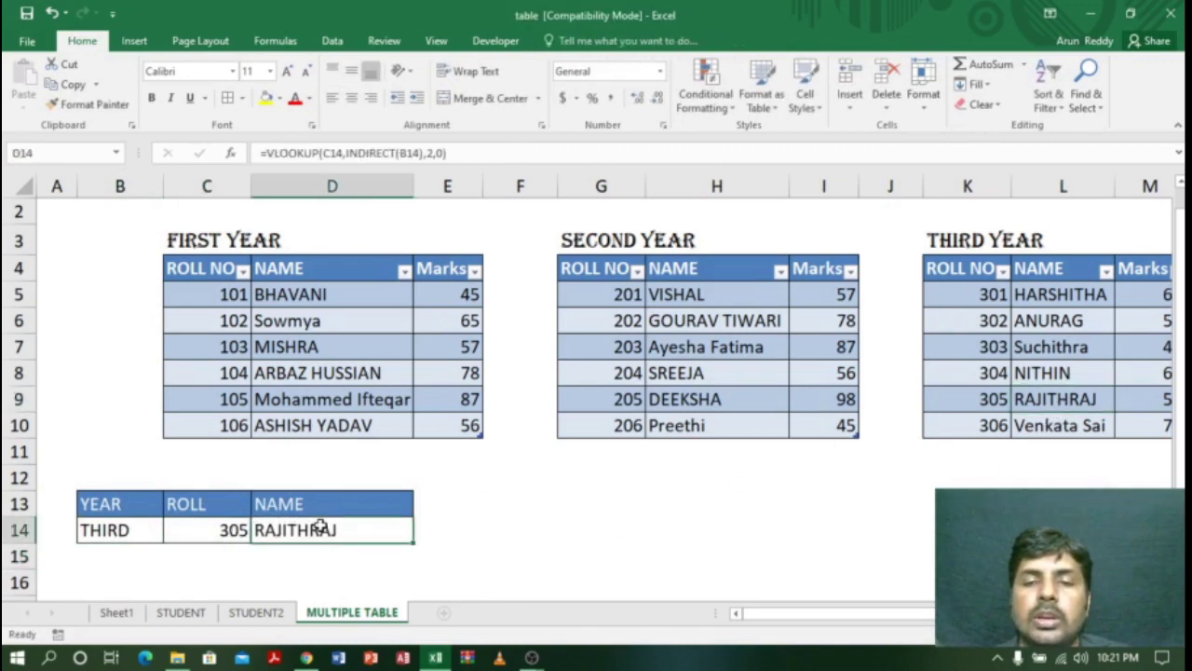
double_click(294, 531)
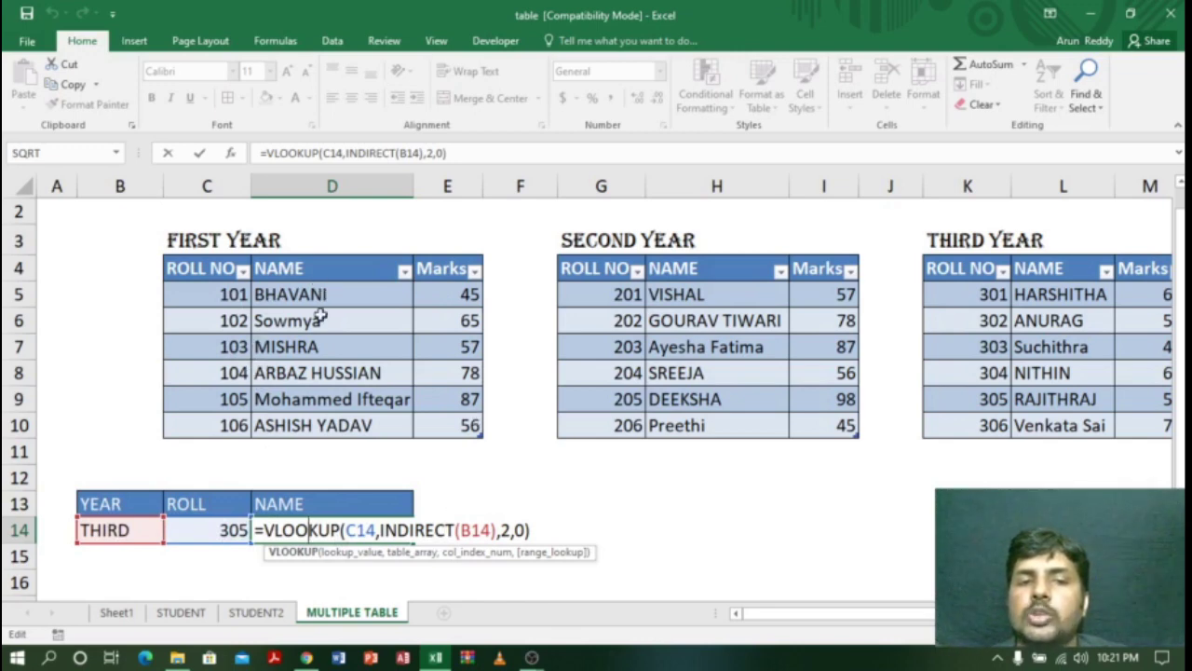
left_click(348, 529)
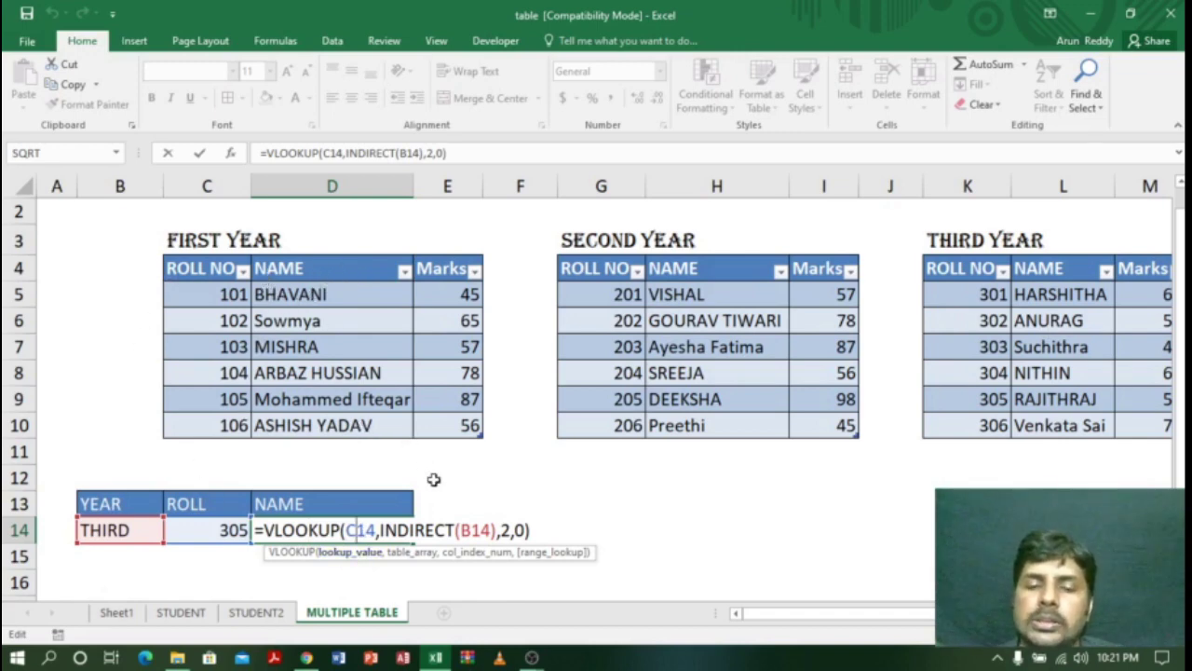
key("Return")
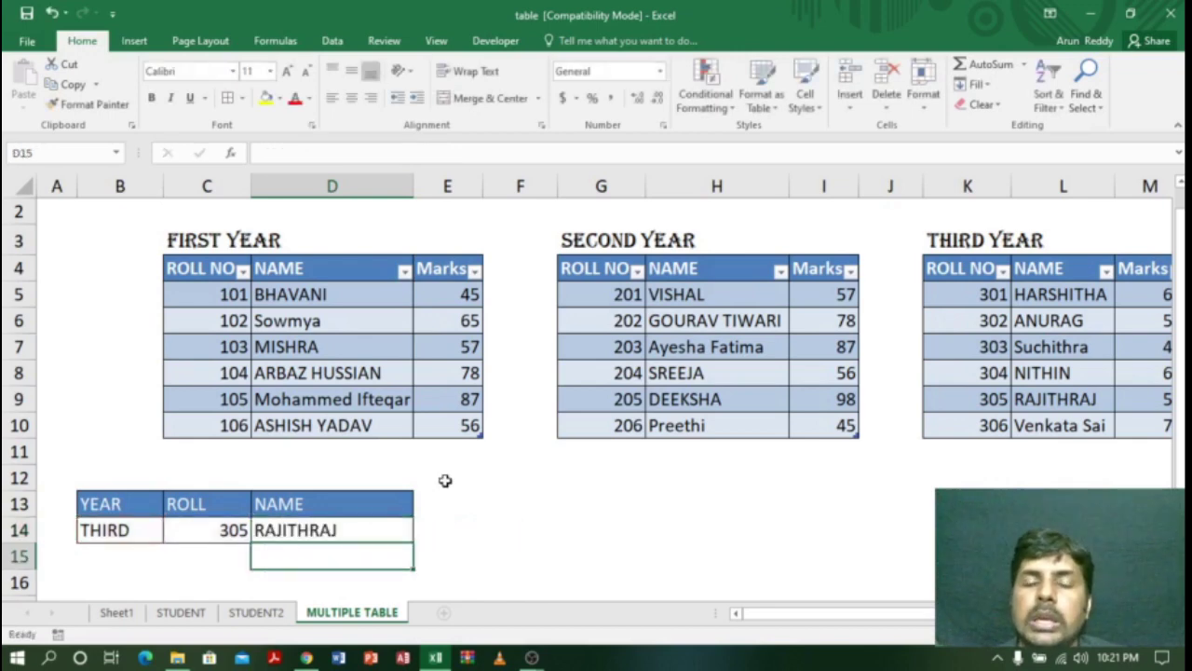
left_click(511, 503)
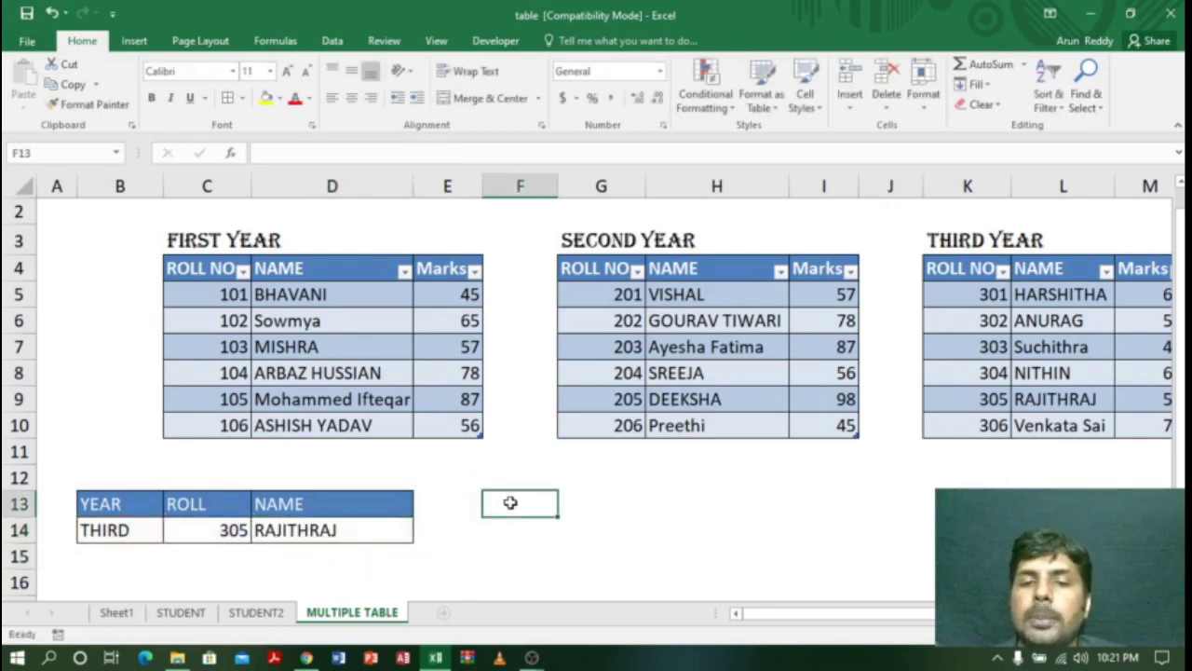